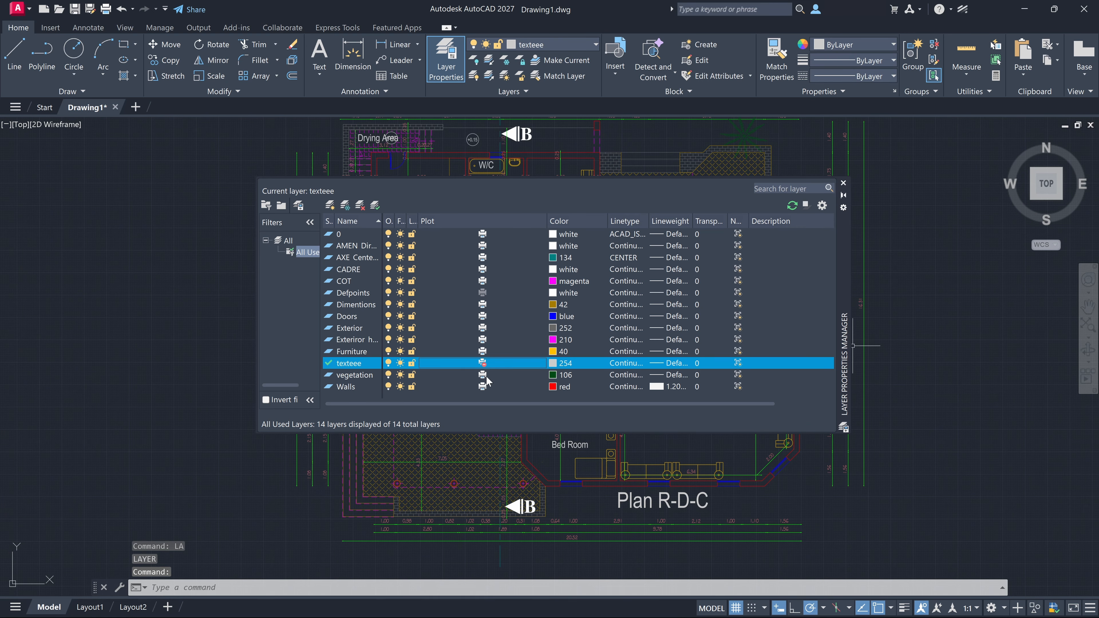
# Step: Open the Properties palette for the selected rectangle and review its general and geometry properties
pyautogui.click(482, 376)
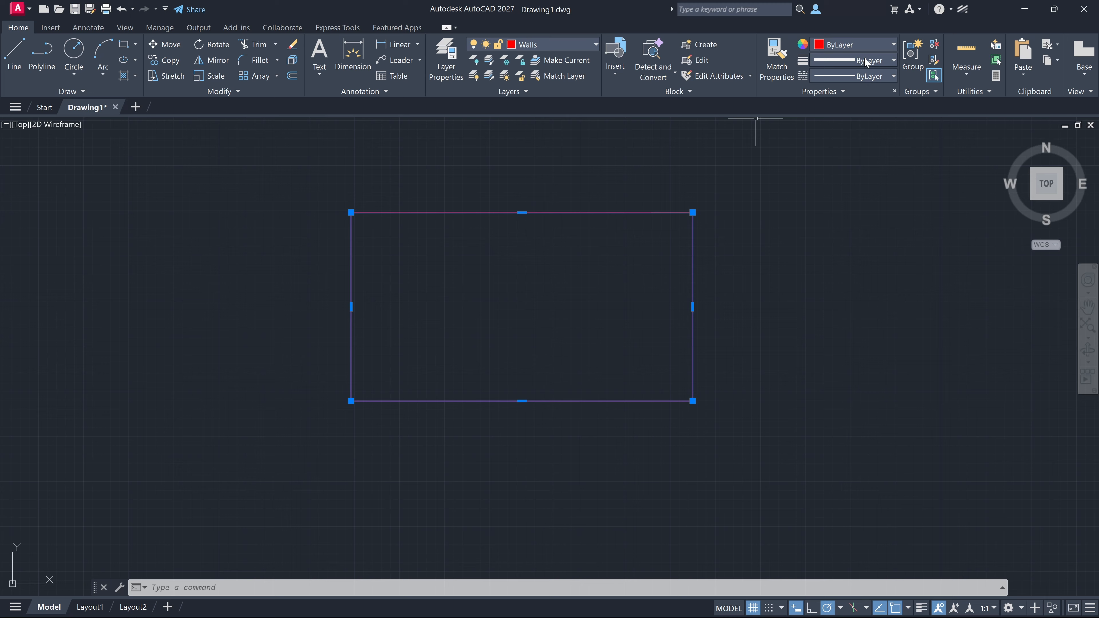
pyautogui.click(893, 91)
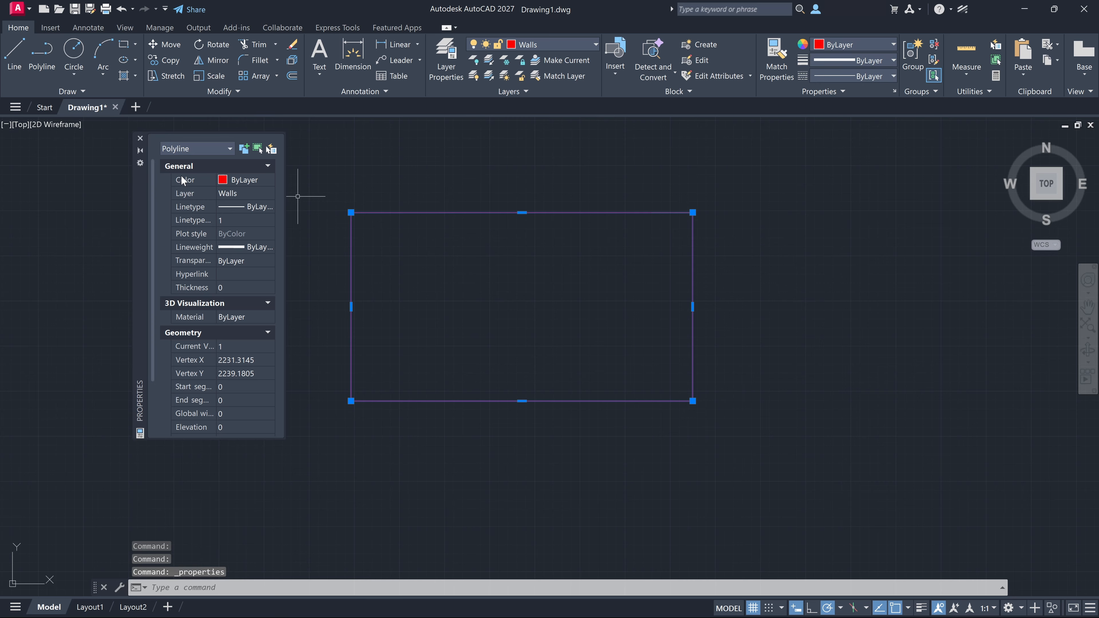
pyautogui.moveTo(136, 177); pyautogui.dragTo(219, 194)
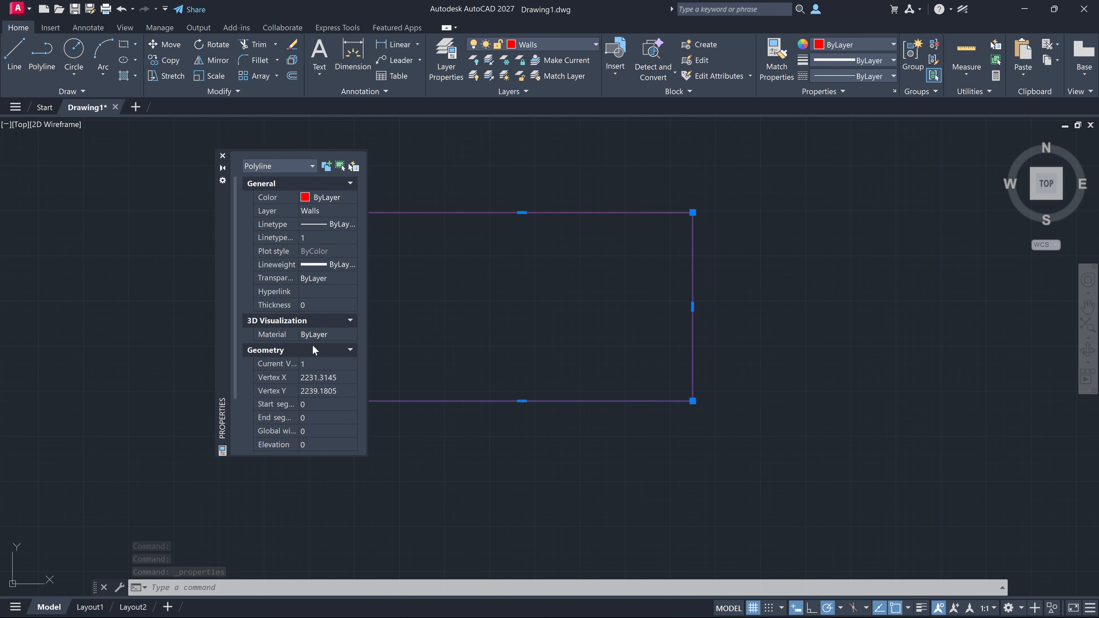
pyautogui.scroll(-3, 313, 347)
pyautogui.scroll(3, 315, 353)
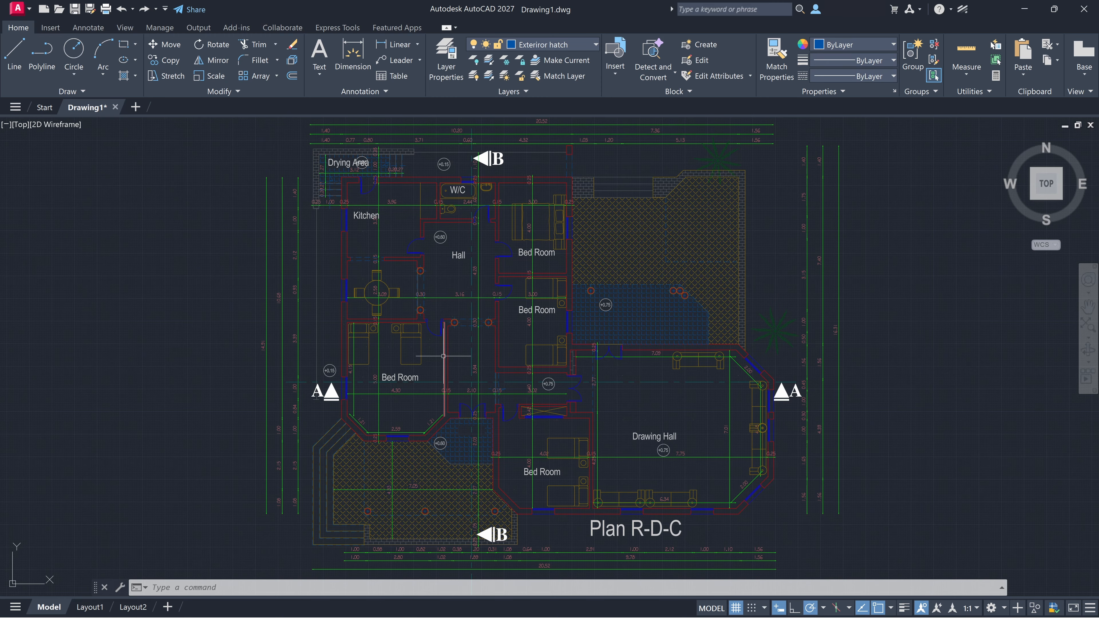
# Step: Select the vertical wall line between the lower-left Bed Room and the corridor and review its properties in the Properties palette
pyautogui.click(447, 357)
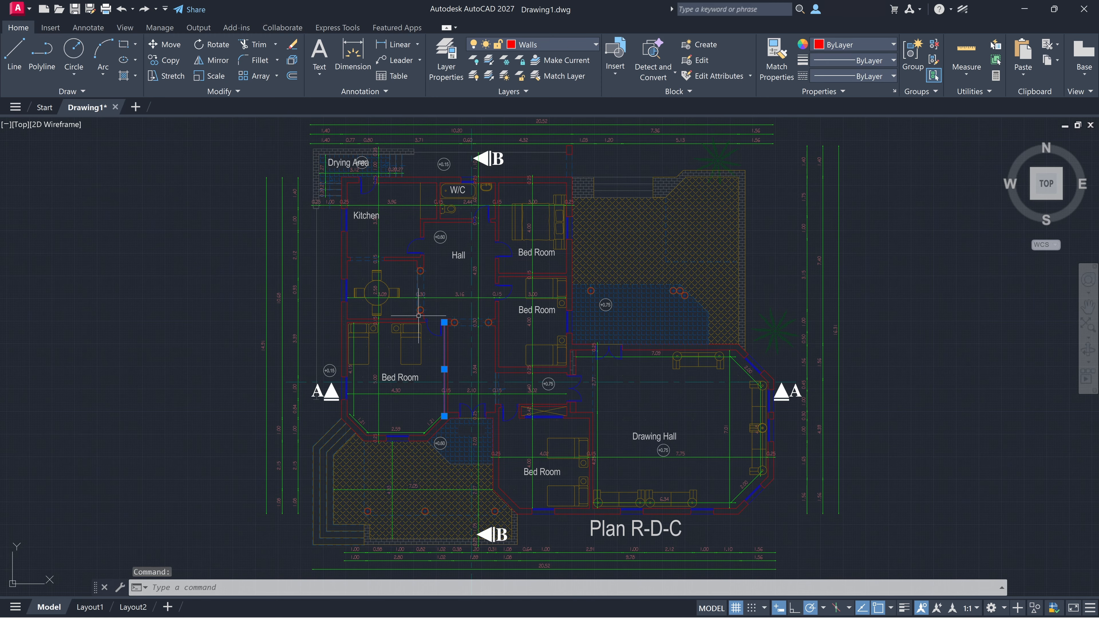
pyautogui.hotkey('ctrl', '1')
pyautogui.moveTo(223, 283); pyautogui.dragTo(427, 292)
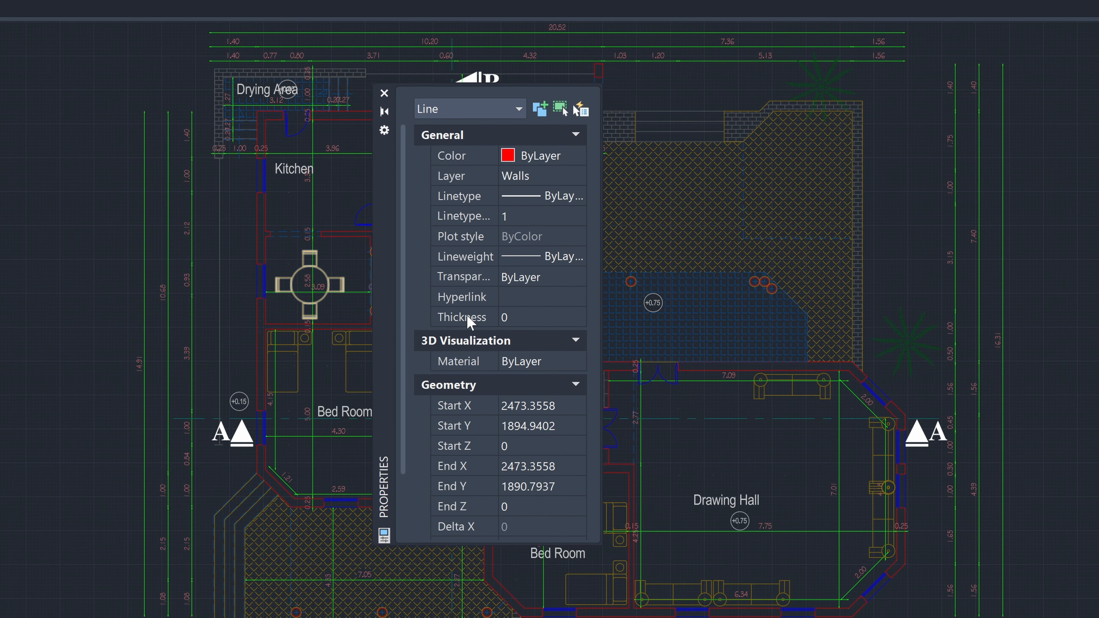
pyautogui.scroll(-3, 548, 266)
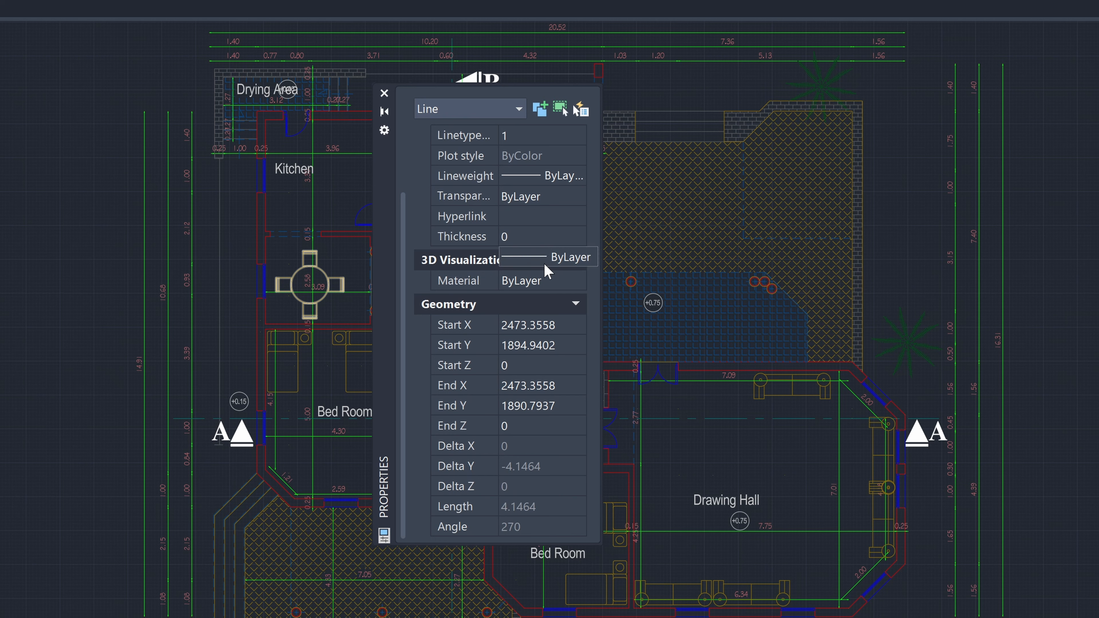
pyautogui.scroll(3, 465, 392)
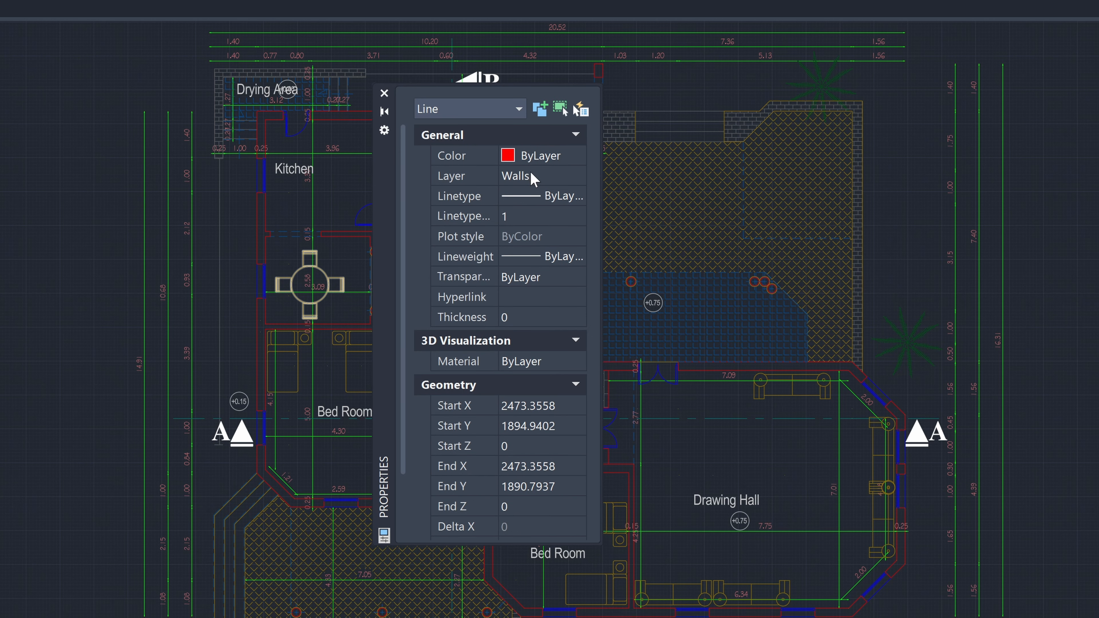
# Step: Examine the color, layer, linetype, linetype scale and lineweight settings available for the wall line
pyautogui.click(549, 162)
pyautogui.click(581, 159)
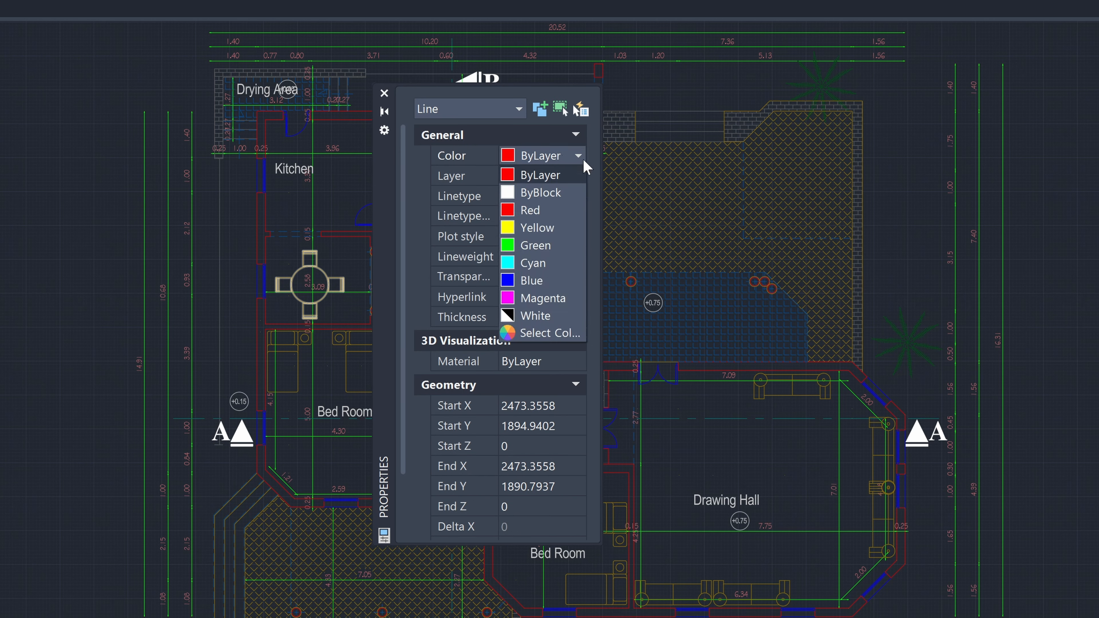
pyautogui.click(584, 174)
pyautogui.click(571, 186)
pyautogui.click(578, 178)
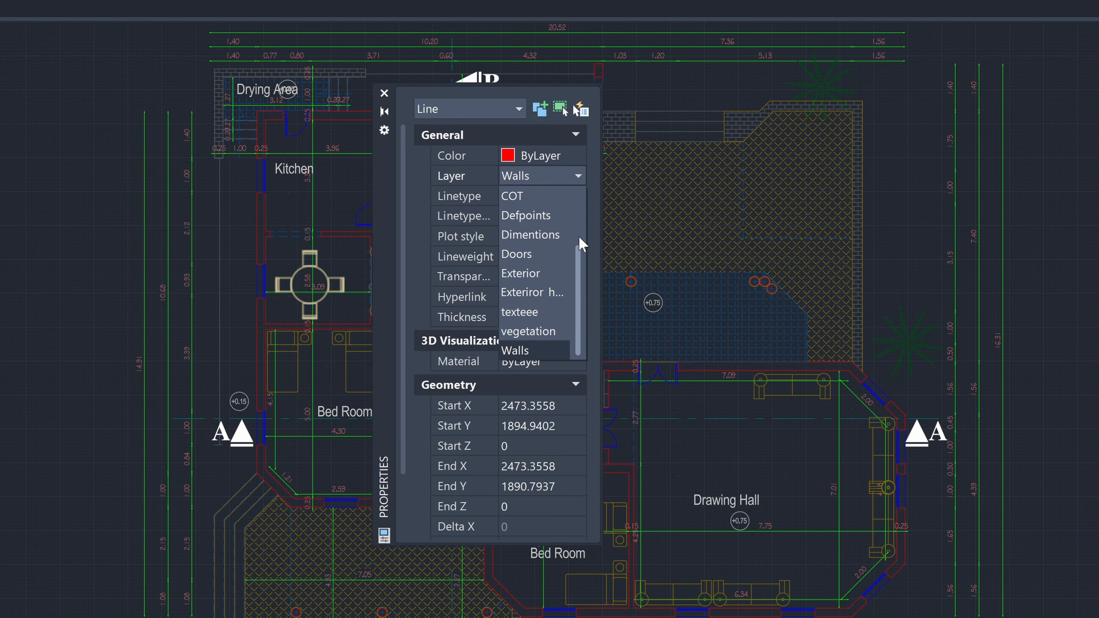
pyautogui.click(570, 181)
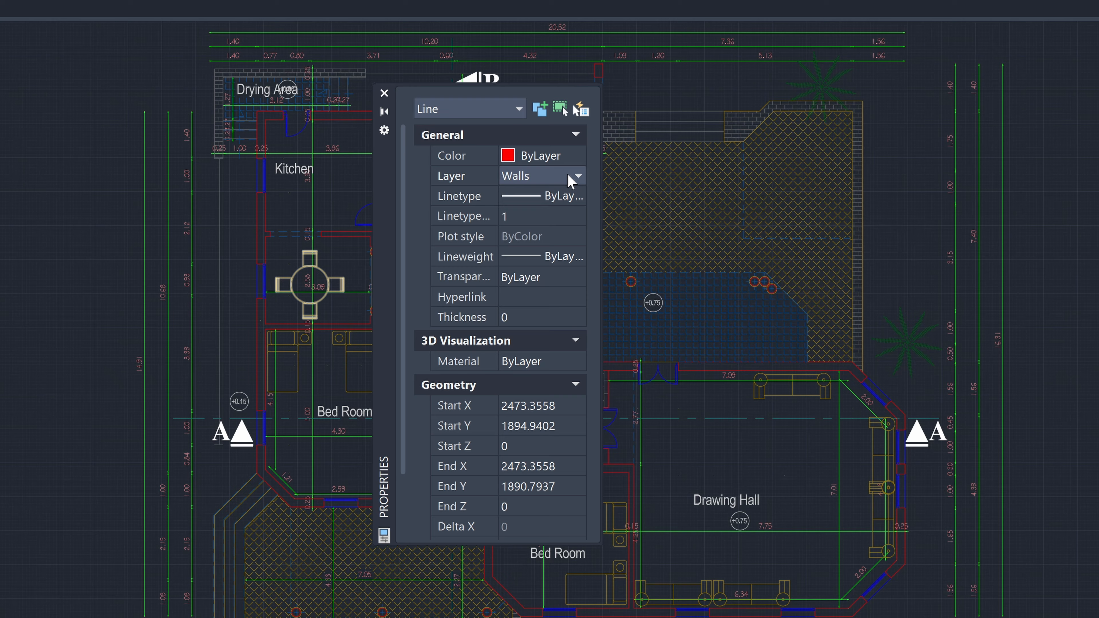
pyautogui.click(568, 201)
pyautogui.click(579, 197)
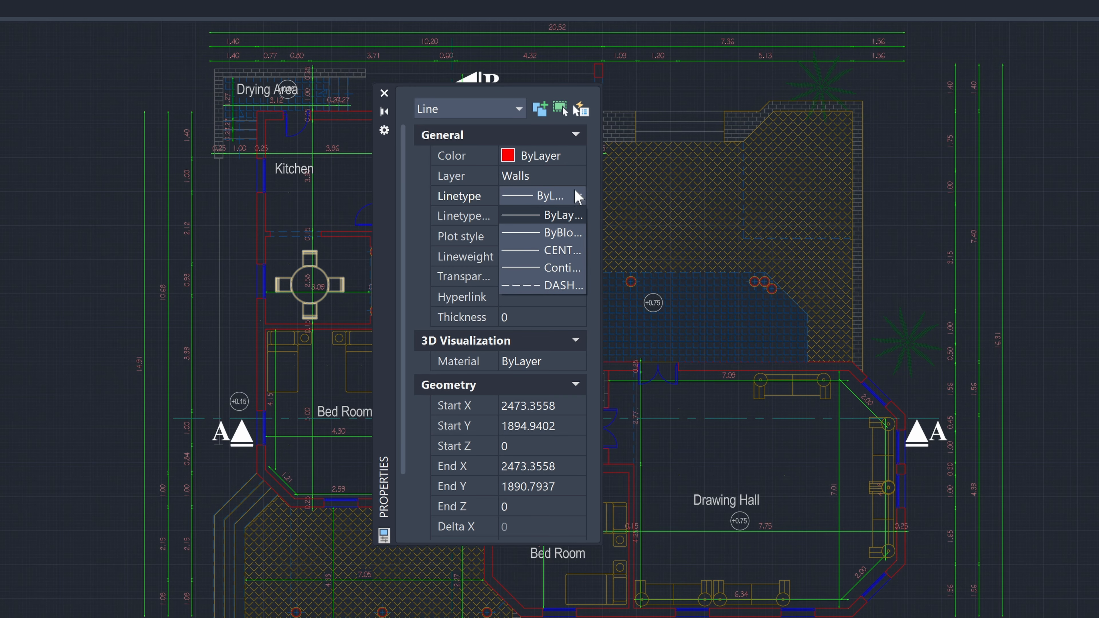
pyautogui.click(578, 197)
pyautogui.click(566, 217)
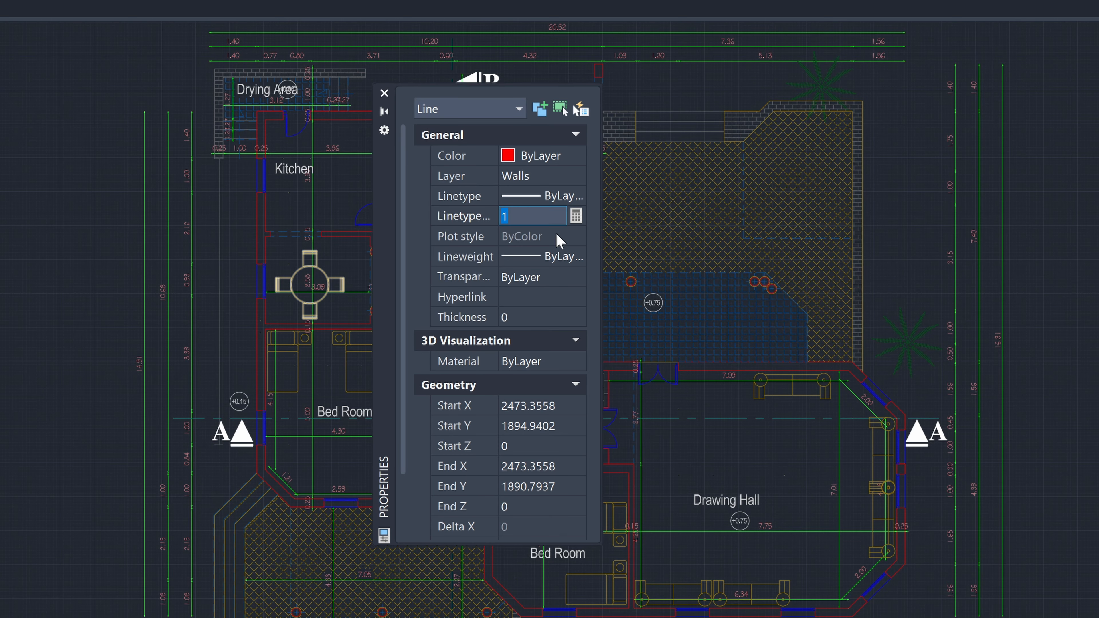
pyautogui.click(559, 254)
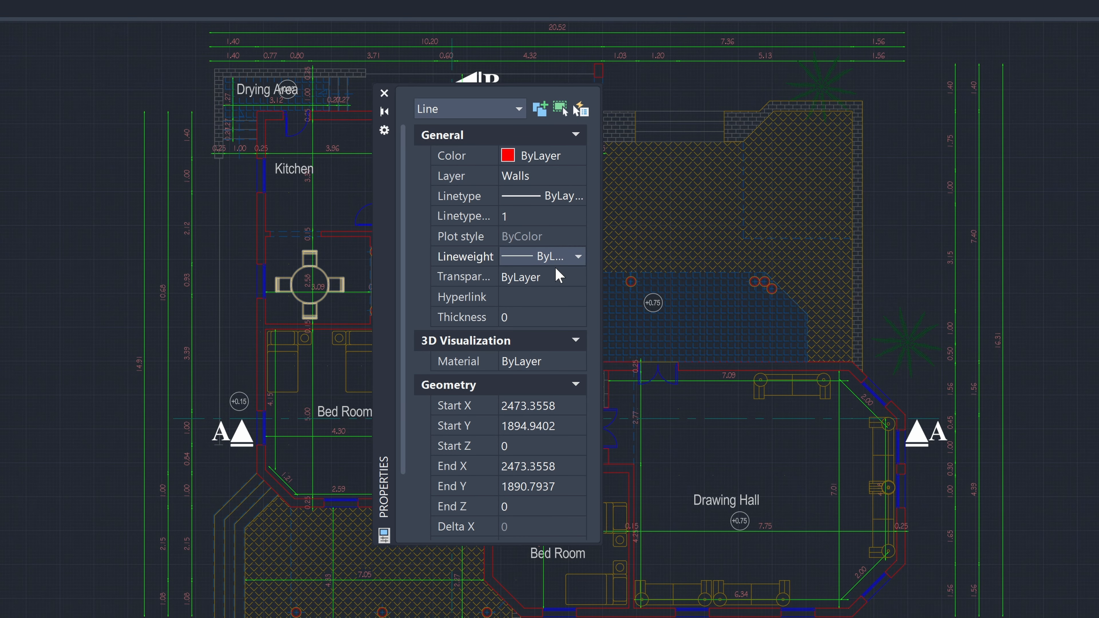
# Step: Close the wall line's properties, add the dining table to the selection, and bring up the Properties palette again
pyautogui.click(384, 92)
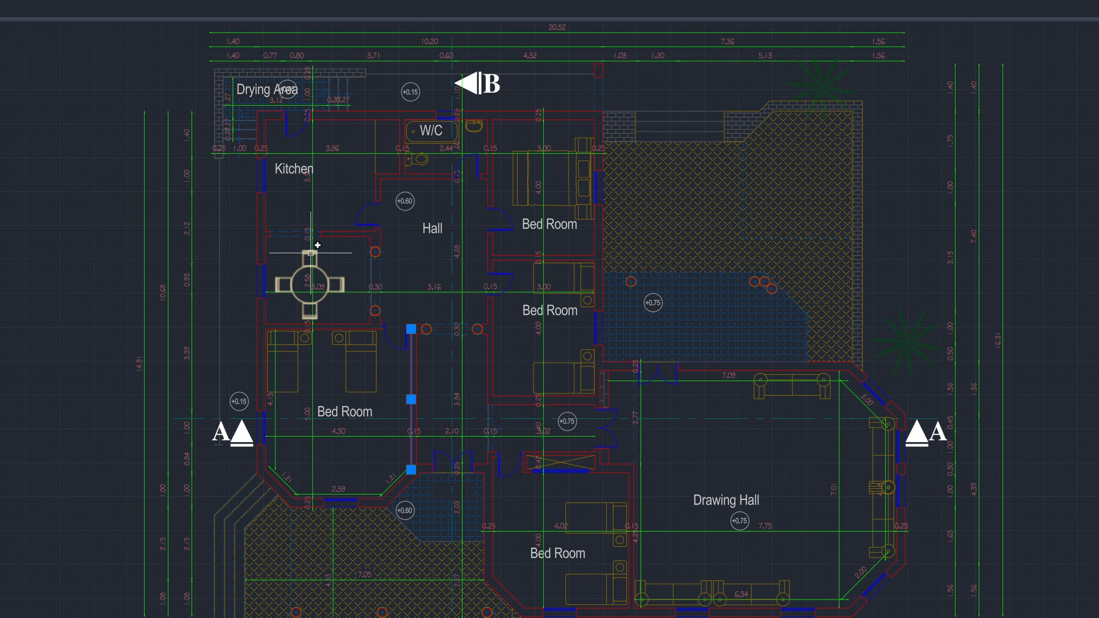
pyautogui.click(319, 269)
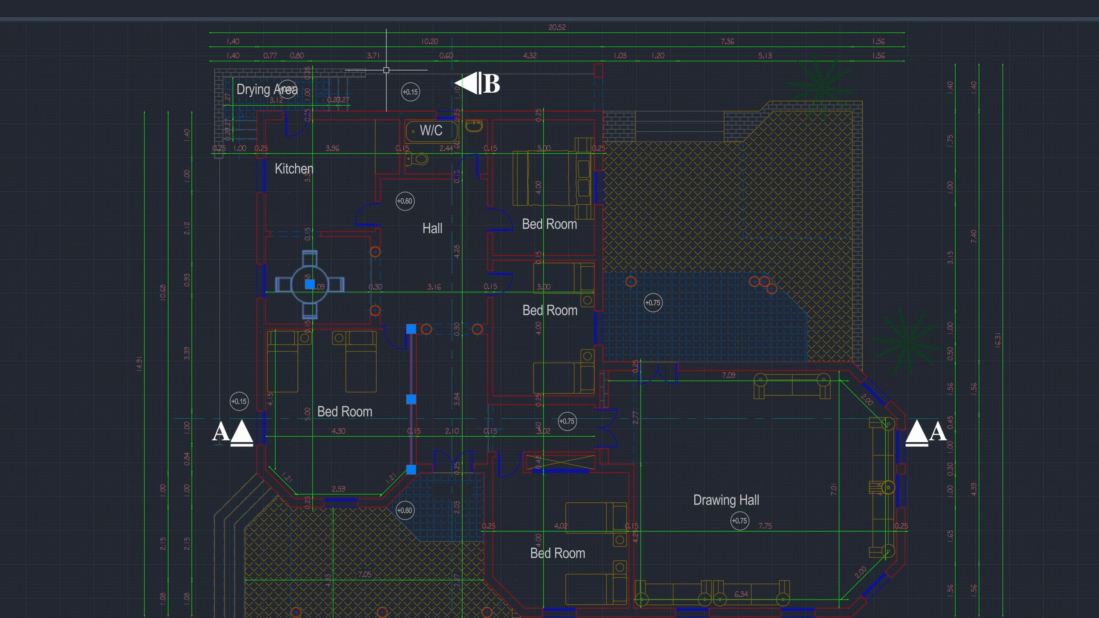
pyautogui.hotkey('ctrl', '1')
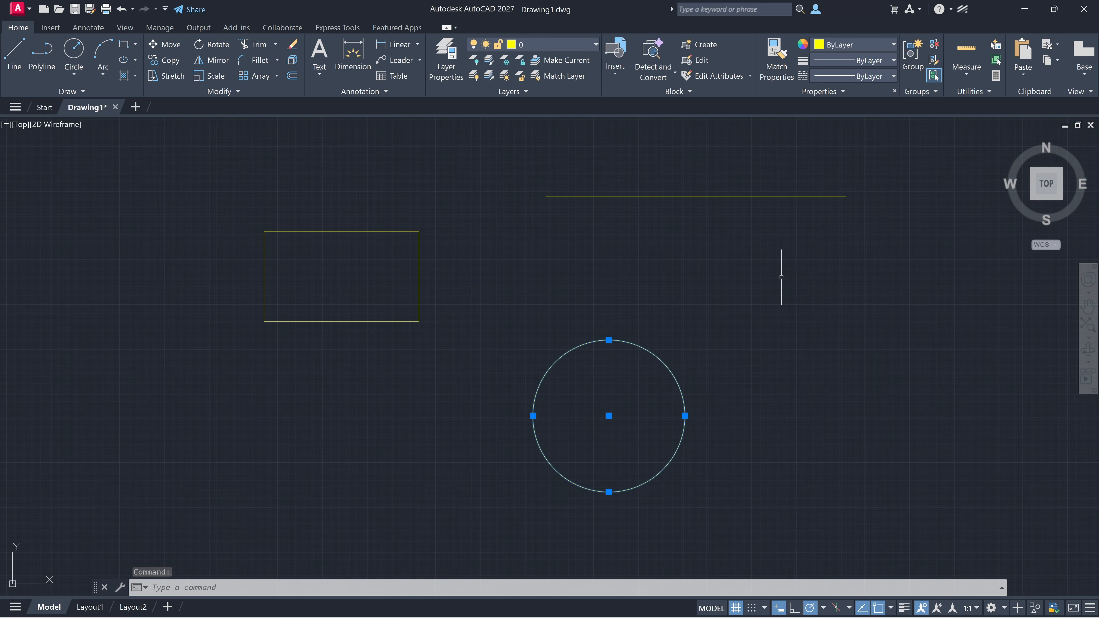
# Step: Set the selected circle's radius to 5 in the Properties palette
pyautogui.hotkey('ctrl', '1')
pyautogui.scroll(-3, 502, 243)
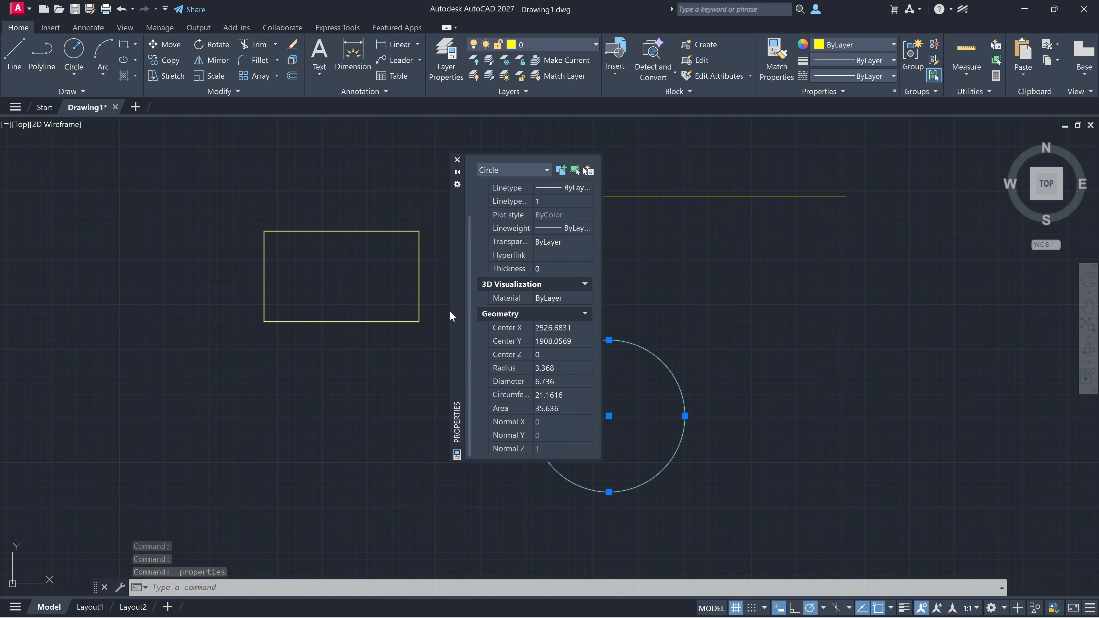
pyautogui.moveTo(450, 317); pyautogui.dragTo(356, 319)
pyautogui.click(467, 344)
pyautogui.click(457, 371)
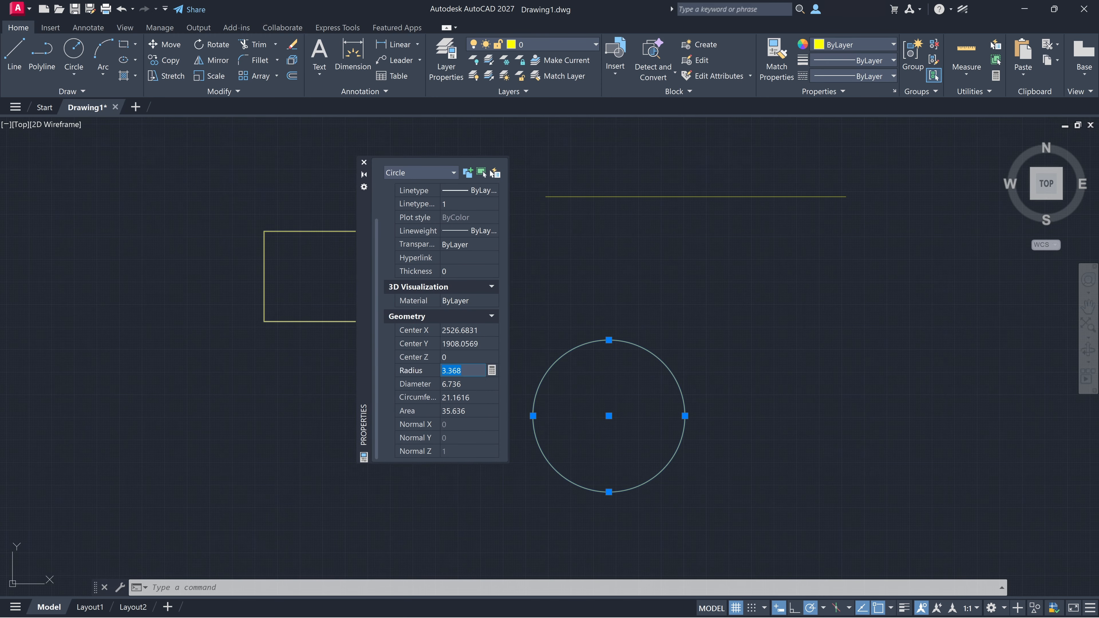
pyautogui.write('5')
pyautogui.press('Tab')
# Step: Set the circle's color to Red and clear the selection
pyautogui.scroll(1, 451, 248)
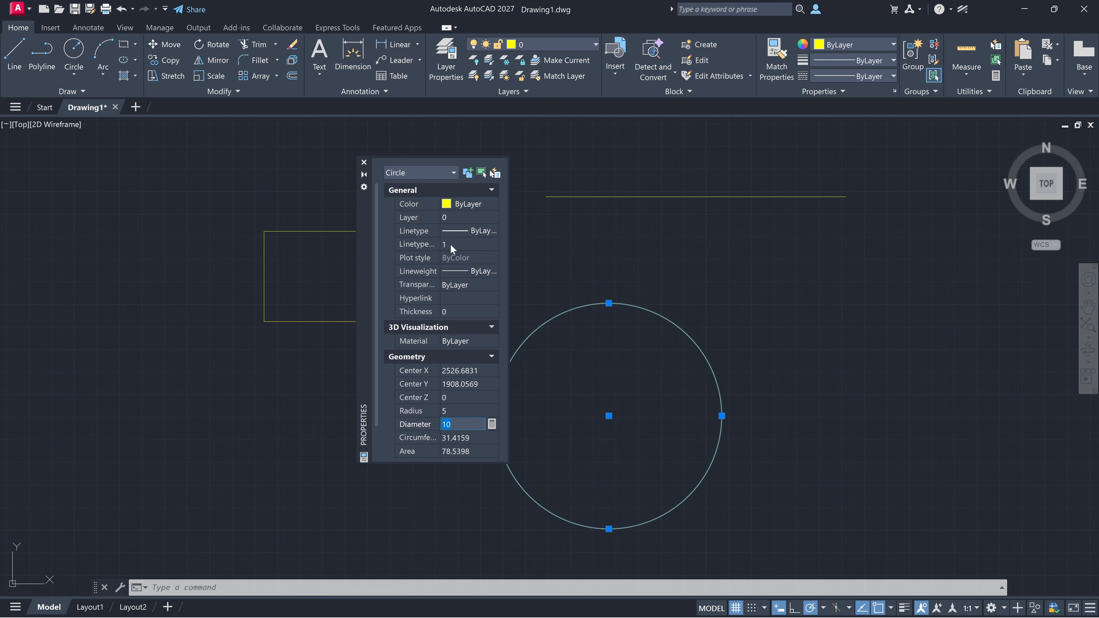
pyautogui.click(489, 204)
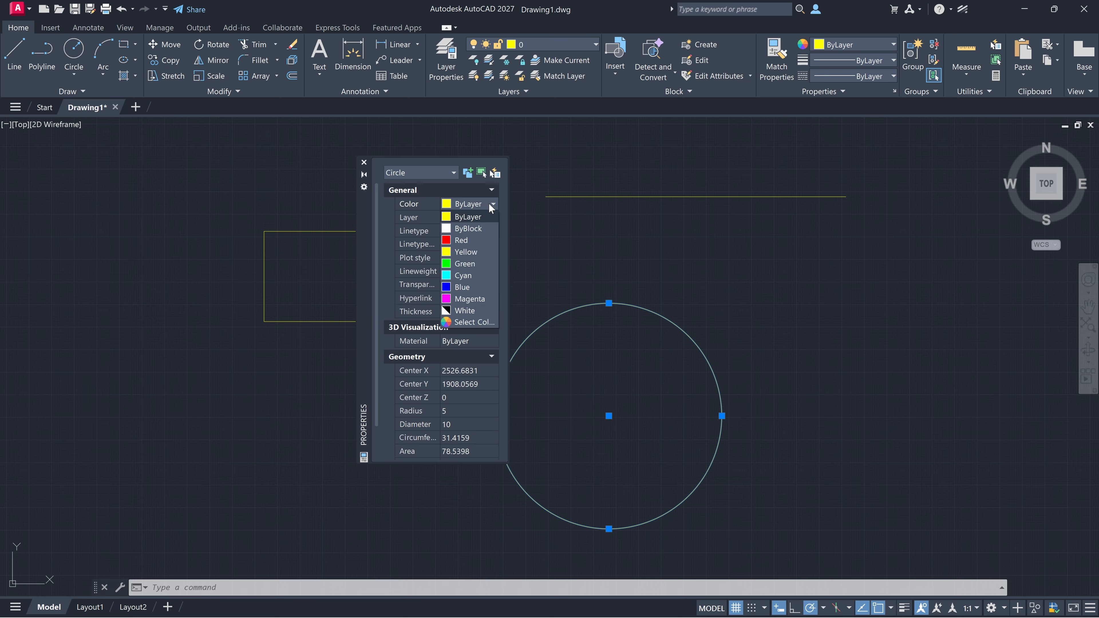
pyautogui.click(460, 240)
pyautogui.click(642, 374)
pyautogui.press('Escape')
# Step: Set the current linetype to dashed with no object selected
pyautogui.click(473, 269)
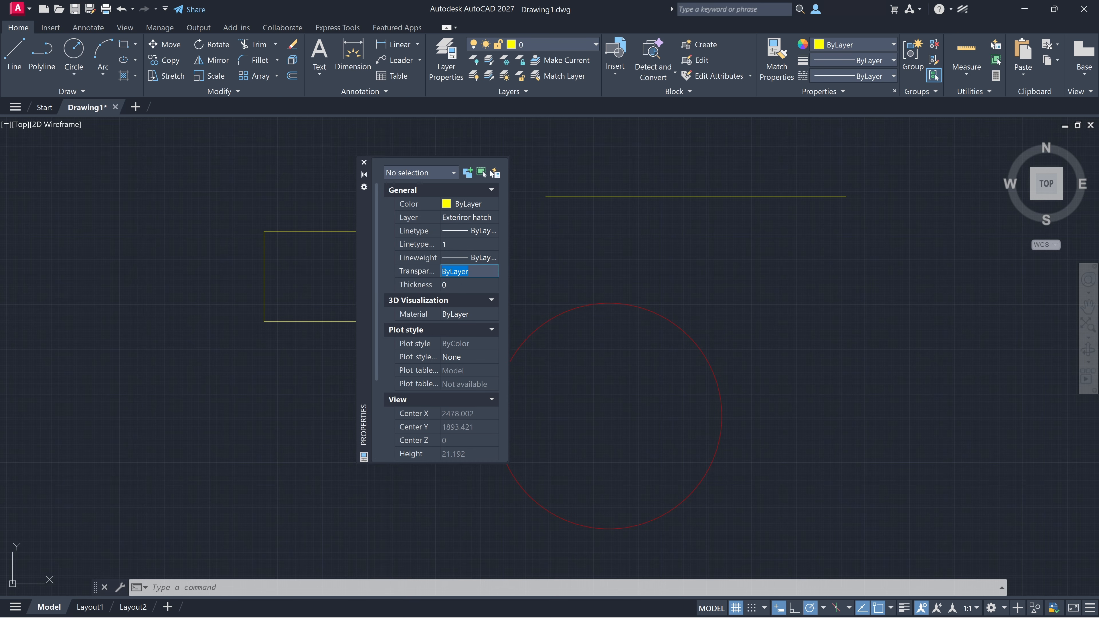
pyautogui.click(459, 233)
pyautogui.click(492, 232)
pyautogui.click(481, 289)
# Step: Select the circle together with the rectangle to view their shared properties
pyautogui.click(639, 303)
pyautogui.click(626, 305)
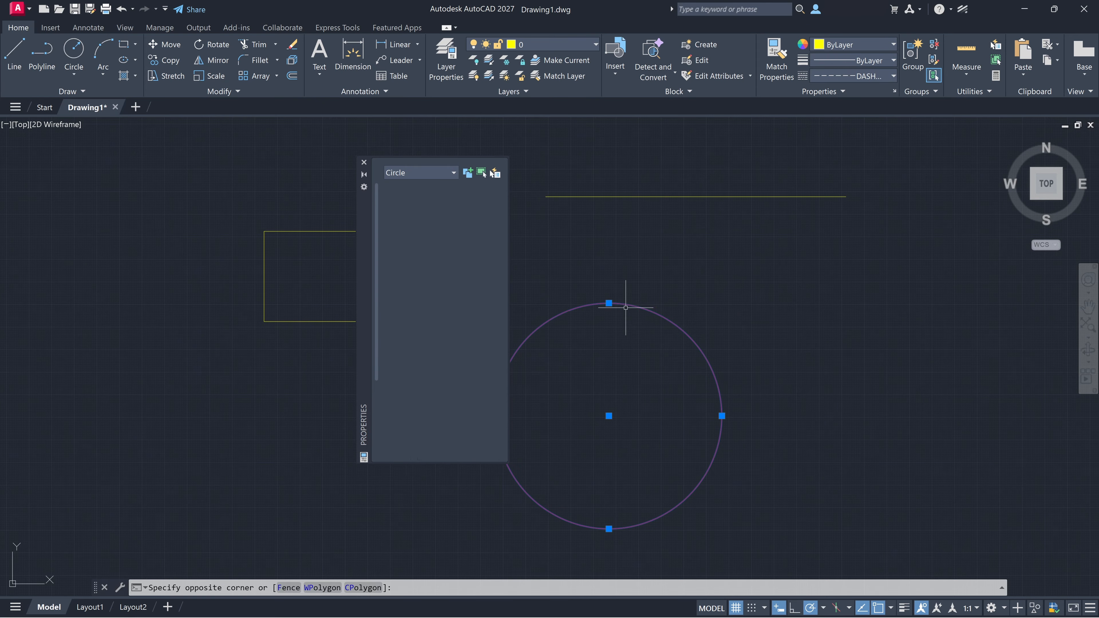
pyautogui.press('Escape')
pyautogui.click(615, 303)
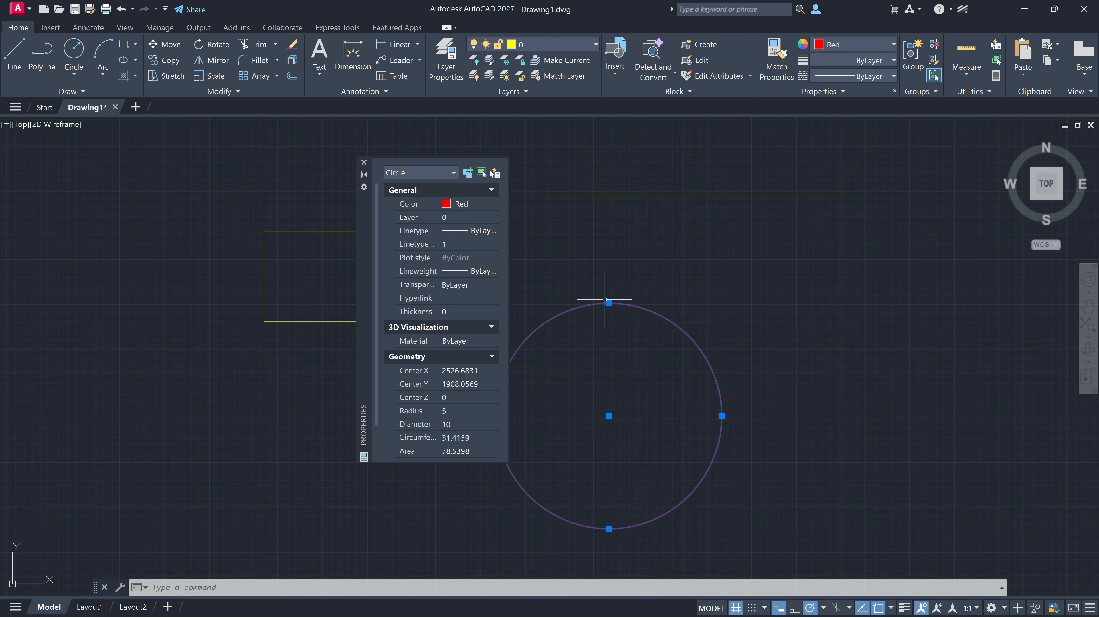
pyautogui.click(419, 247)
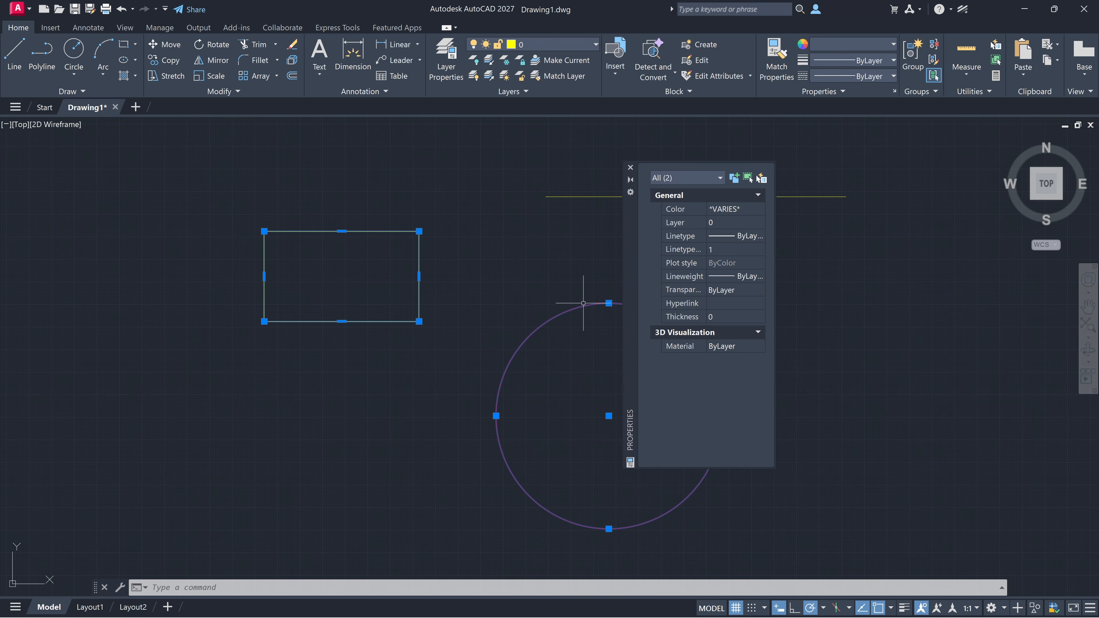
# Step: Remove the circle from the selection and review the rectangle's general, geometry and misc properties
pyautogui.keyDown('shift'); pyautogui.click(577, 305); pyautogui.keyUp('shift')
pyautogui.keyDown('shift'); pyautogui.click(490, 306); pyautogui.keyUp('shift')
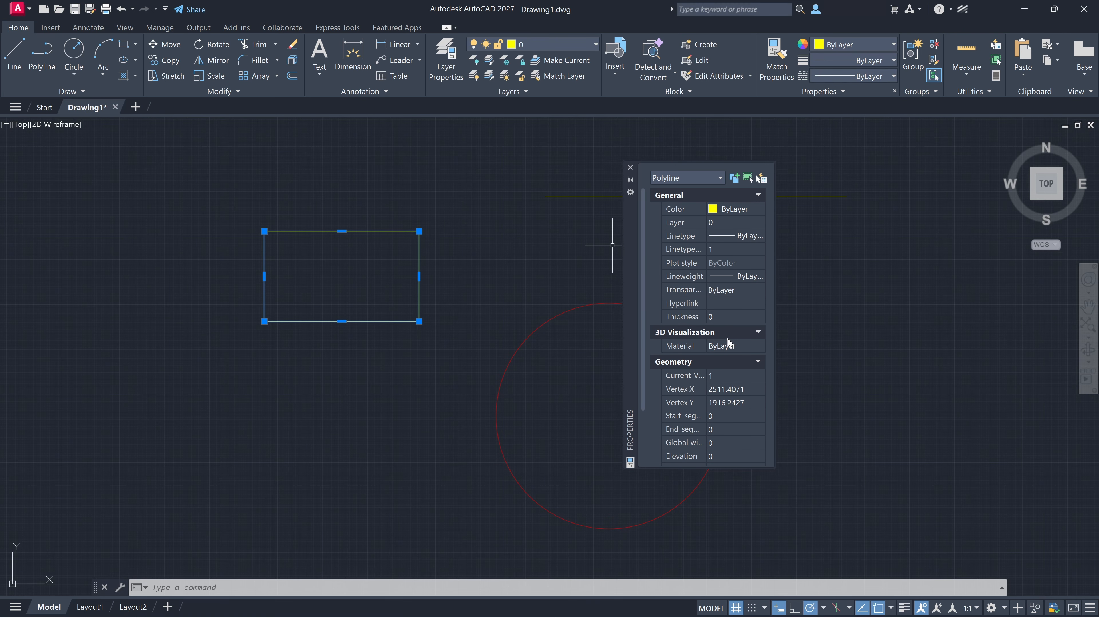
pyautogui.scroll(-2, 726, 338)
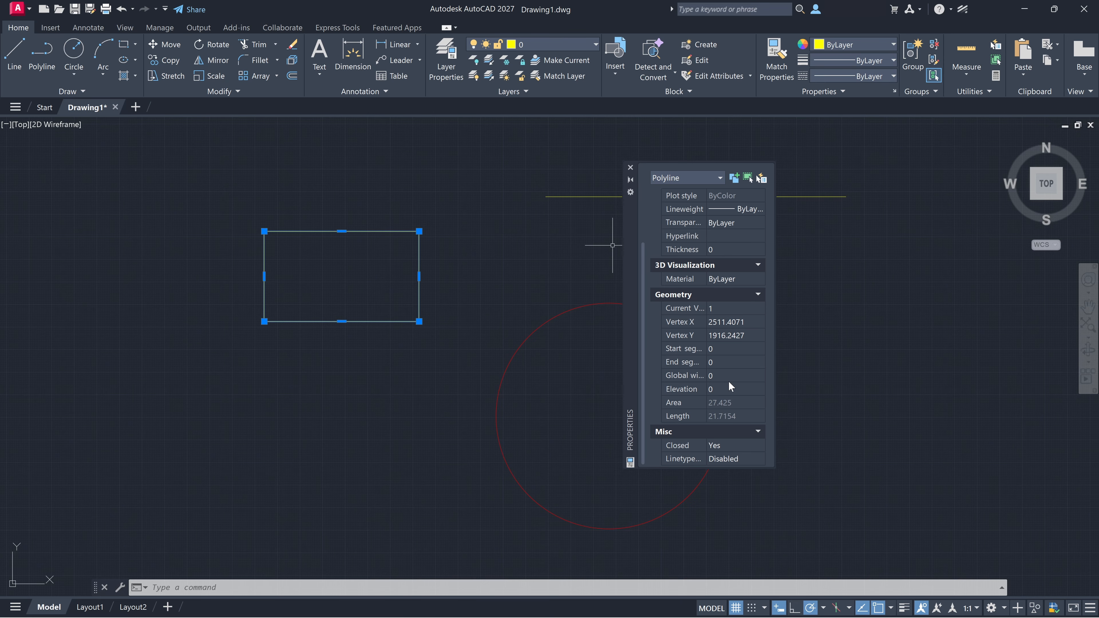
pyautogui.scroll(2, 736, 392)
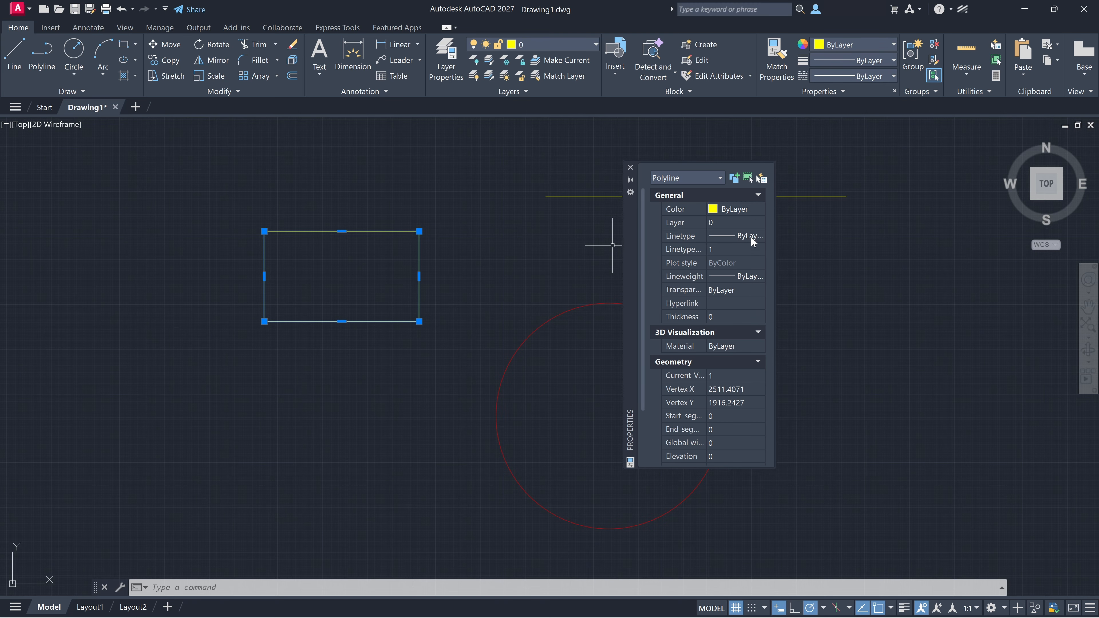
# Step: Set the rectangle's color to Blue and clear the selection
pyautogui.click(755, 210)
pyautogui.click(736, 293)
pyautogui.press('Escape')
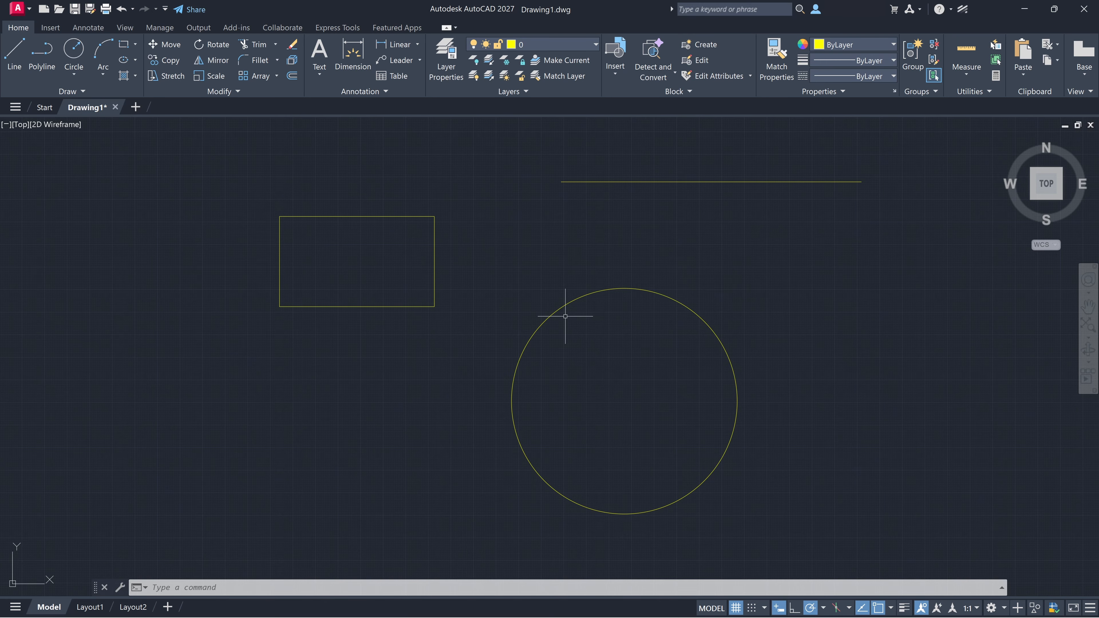
# Step: Open the Properties palette with nothing selected, move it between the rectangle and the circle, and close it
pyautogui.hotkey('ctrl', '1')
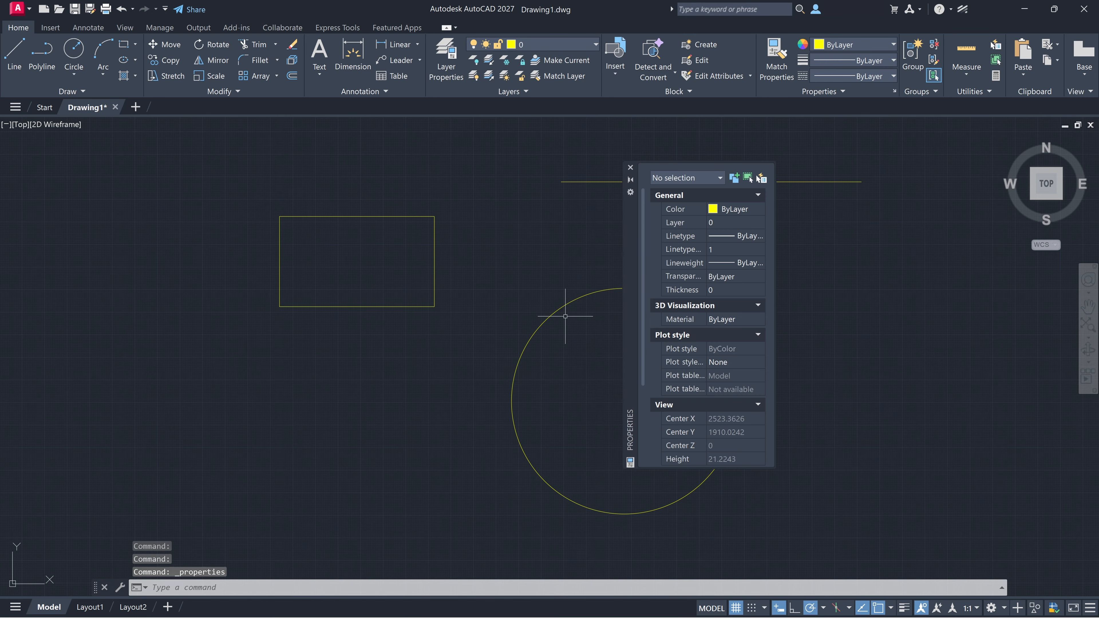
pyautogui.moveTo(627, 235); pyautogui.dragTo(478, 228)
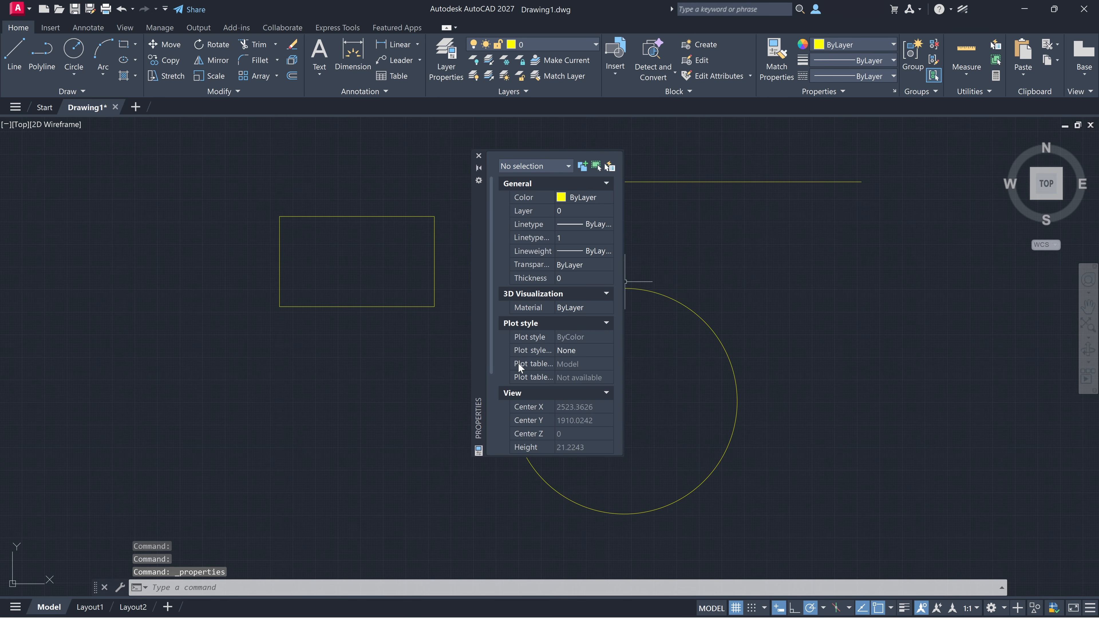
pyautogui.click(479, 157)
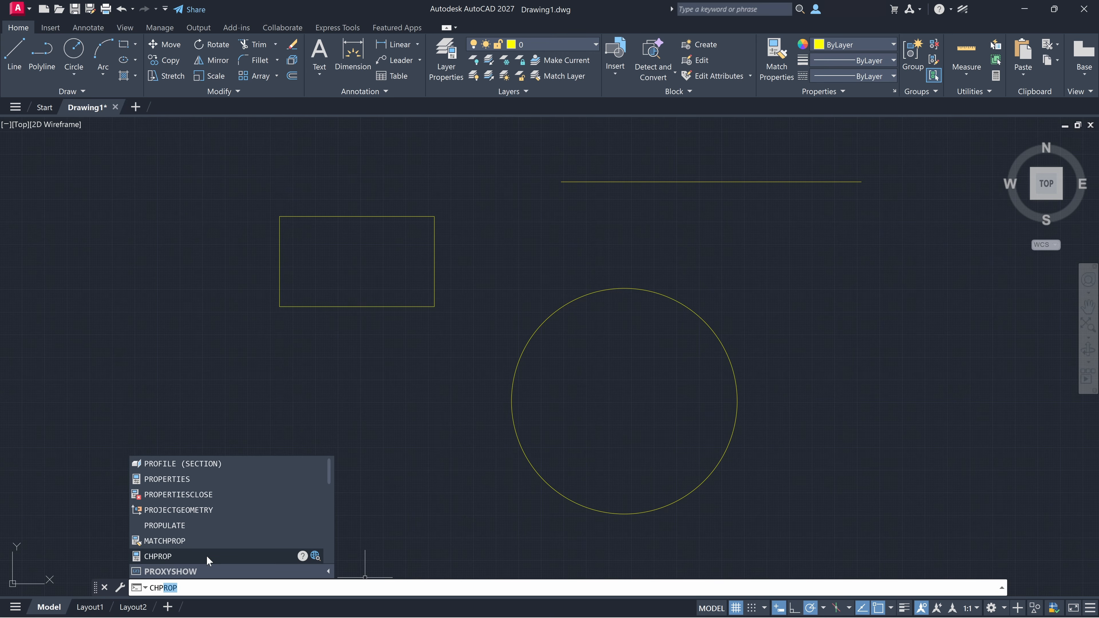
# Step: Run the PROPERTIES command, and bring up the Properties palette once more with nothing selected
pyautogui.click(245, 475)
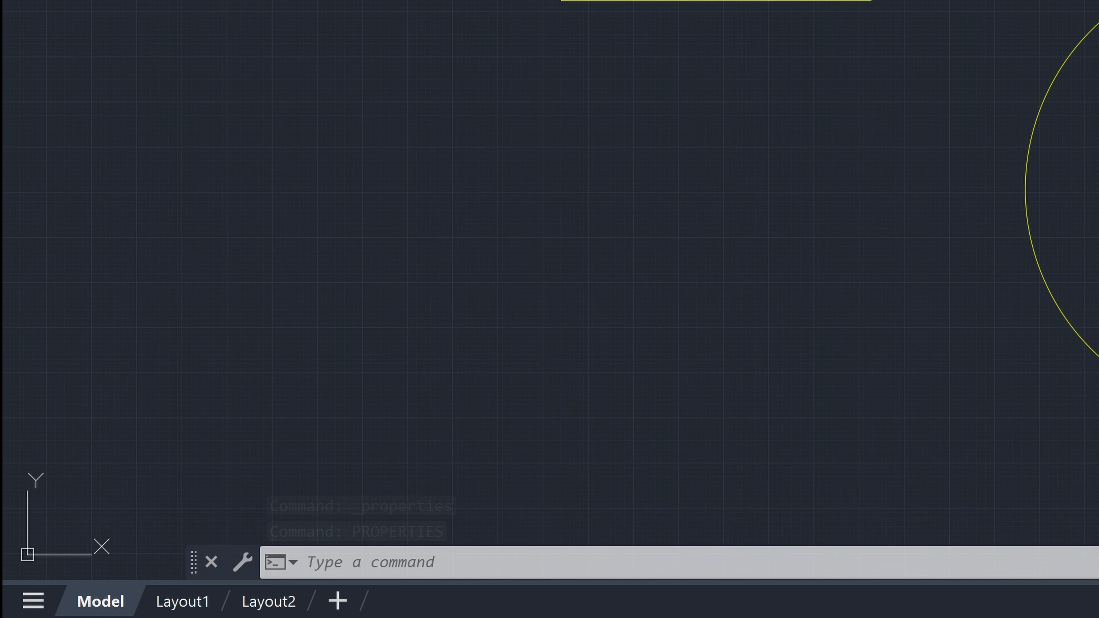
pyautogui.click(877, 91)
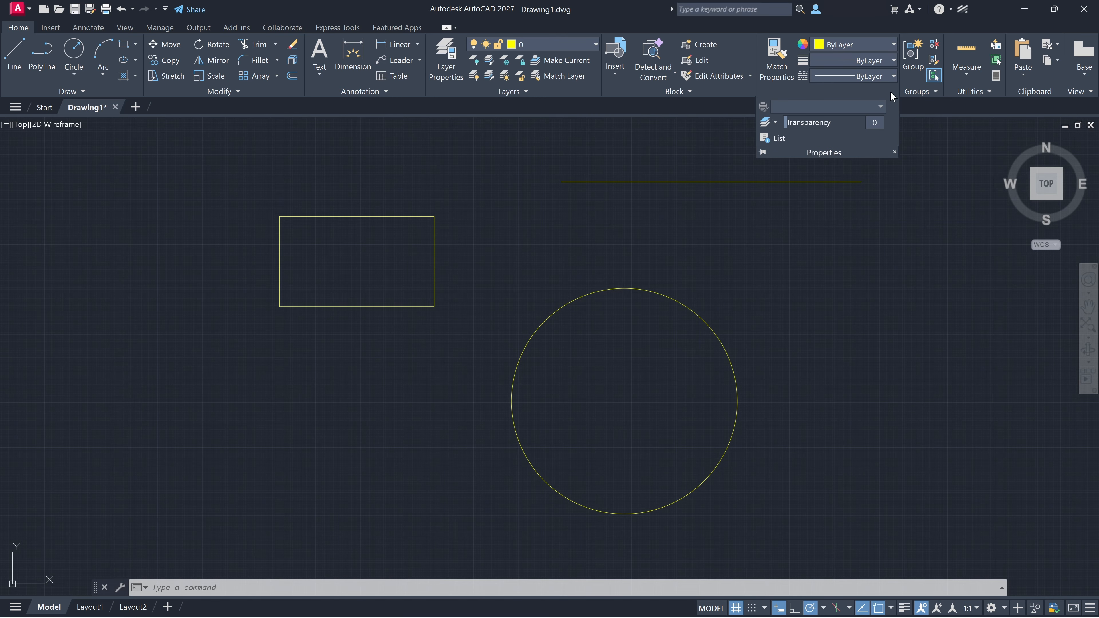
pyautogui.click(894, 152)
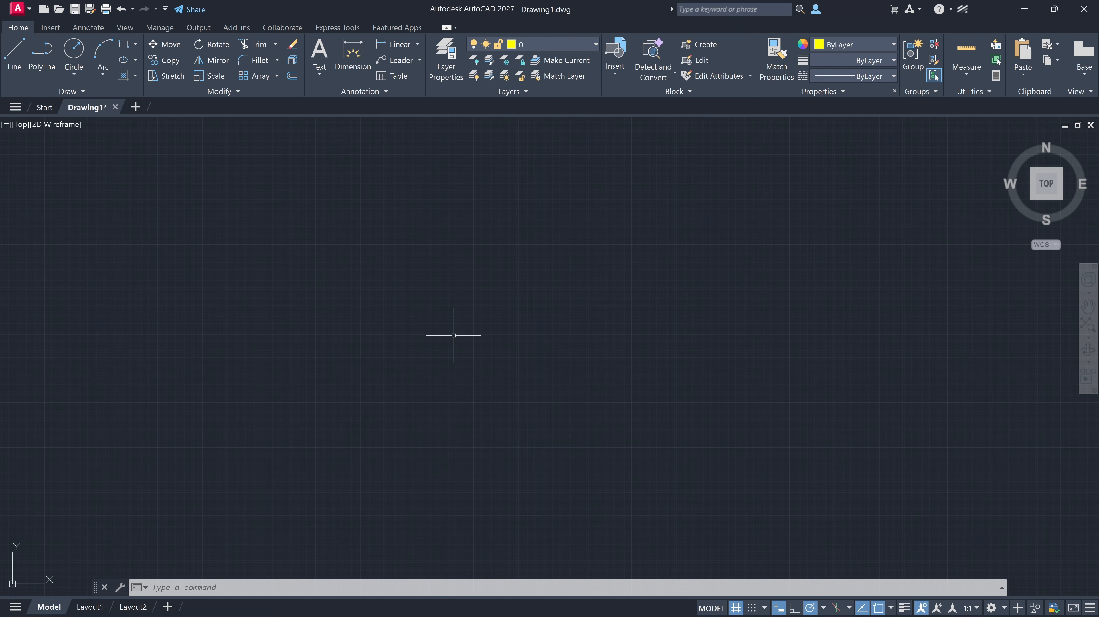
# Step: Open the Properties palette, move it clear of the drawing space, and draw a horizontal line about 23.7 units long
pyautogui.hotkey('ctrl', '1')
pyautogui.moveTo(477, 295); pyautogui.dragTo(174, 312)
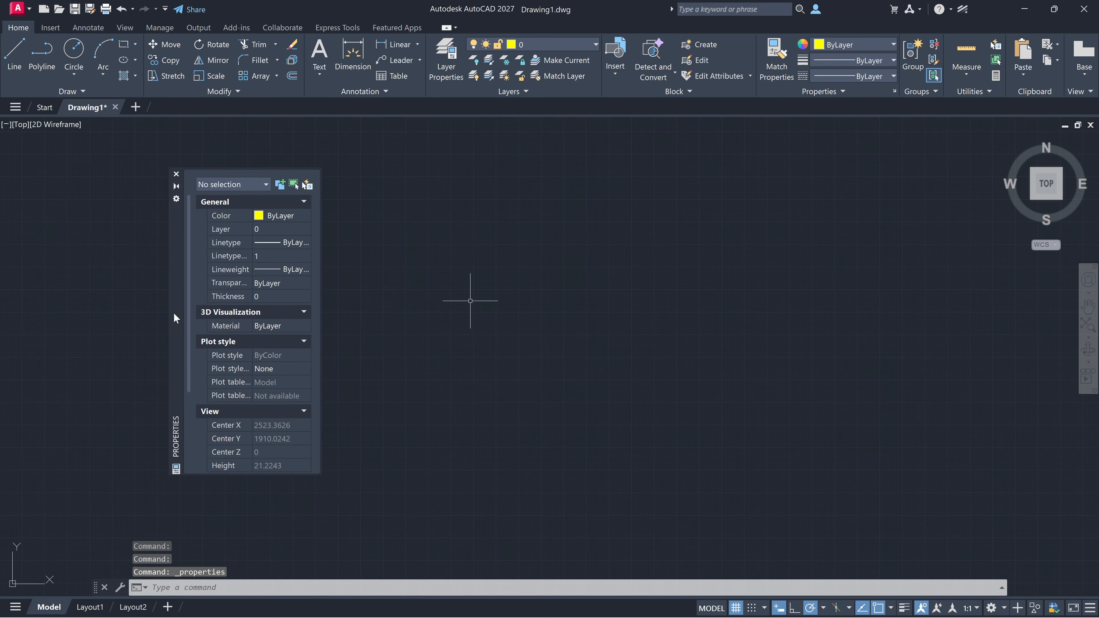
pyautogui.write('l')
pyautogui.press('Return')
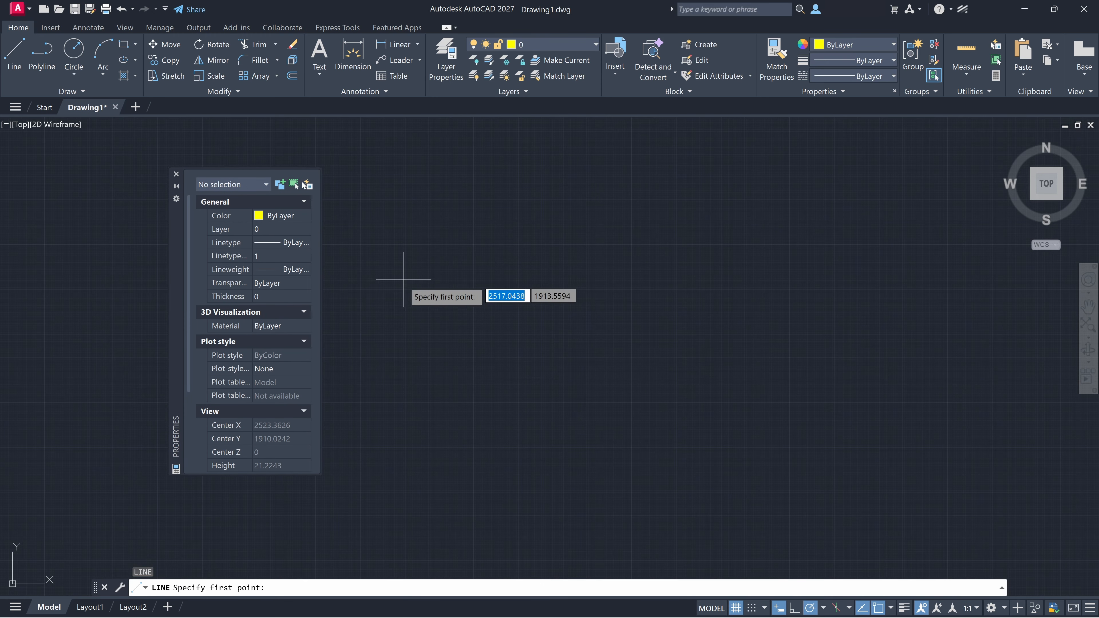
pyautogui.click(453, 275)
pyautogui.press('Escape')
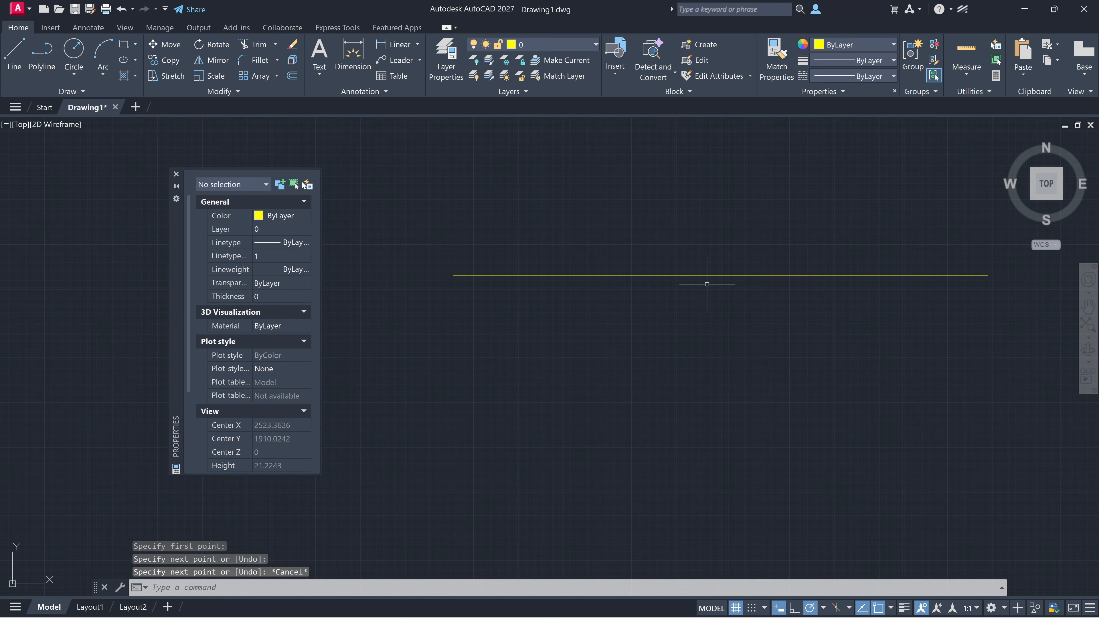
# Step: Select the line, move the Properties palette over it, and look through its linetype and geometry properties
pyautogui.click(710, 276)
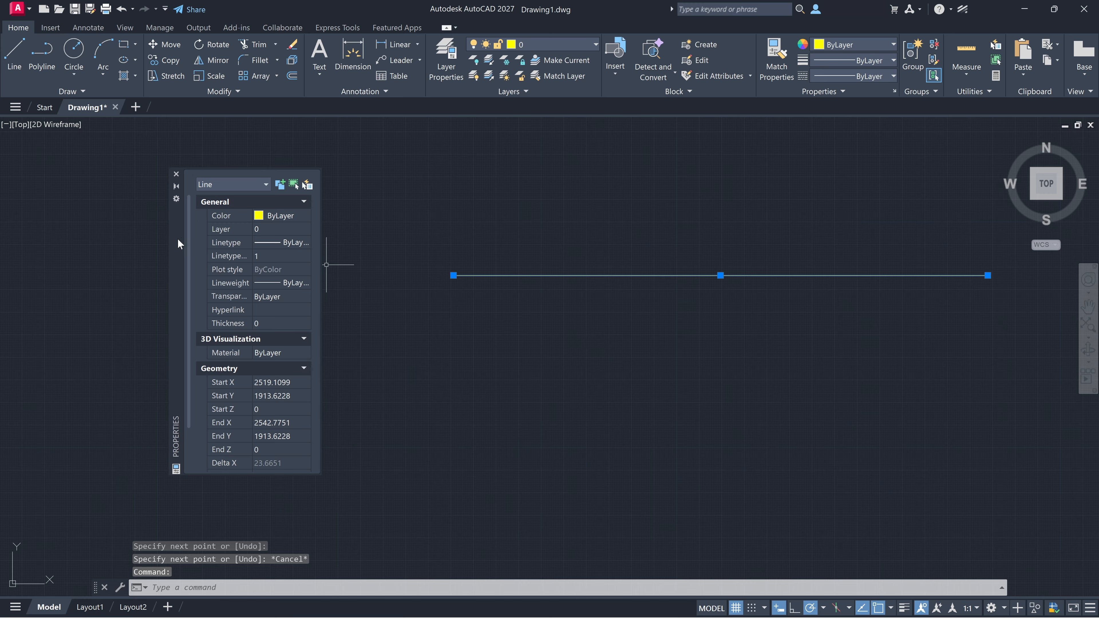
pyautogui.moveTo(178, 244); pyautogui.dragTo(473, 232)
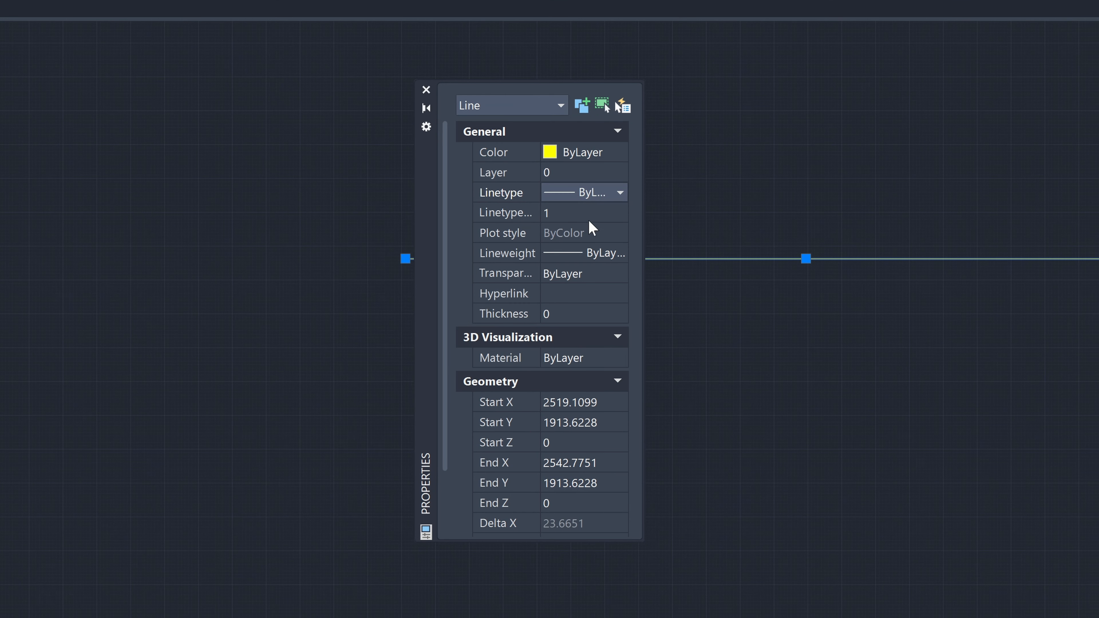
pyautogui.click(621, 192)
pyautogui.click(610, 191)
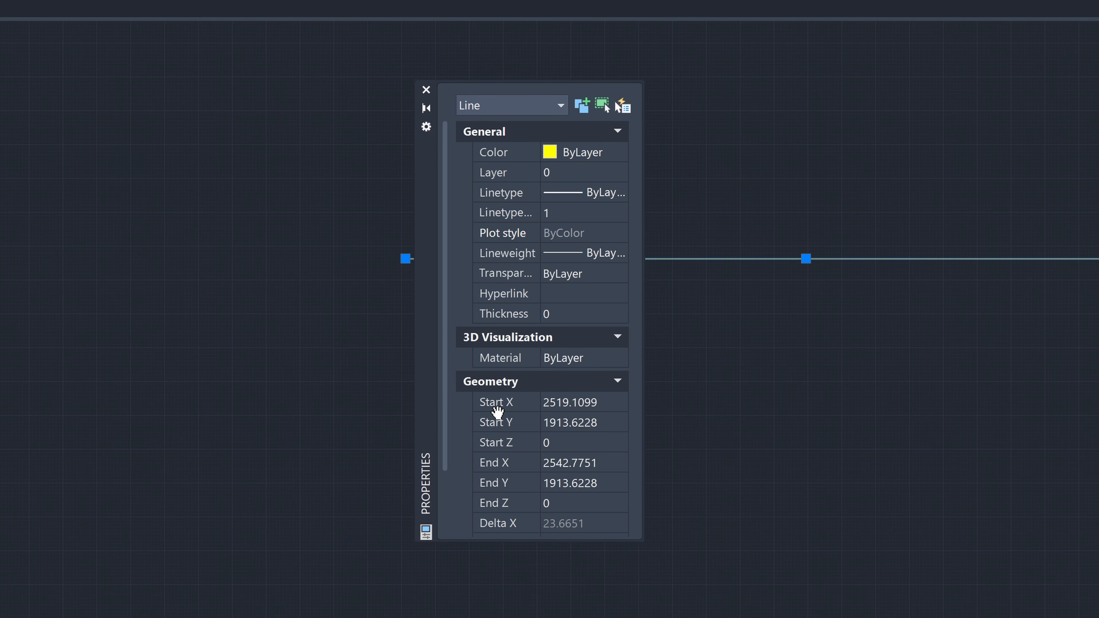
pyautogui.click(604, 401)
pyautogui.press('Tab')
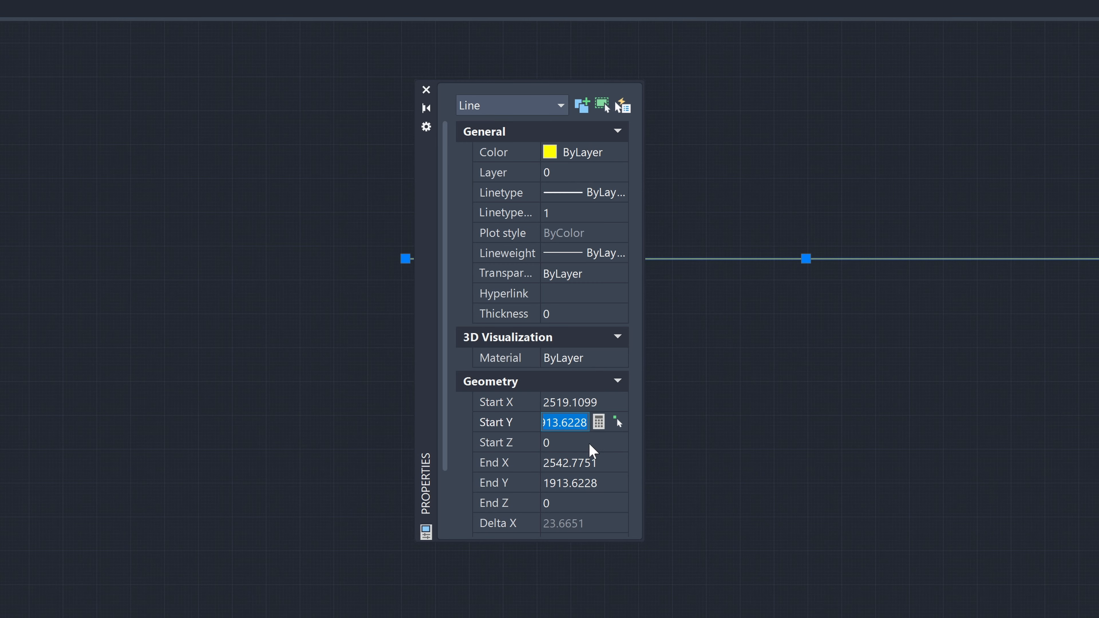
pyautogui.scroll(-4, 577, 481)
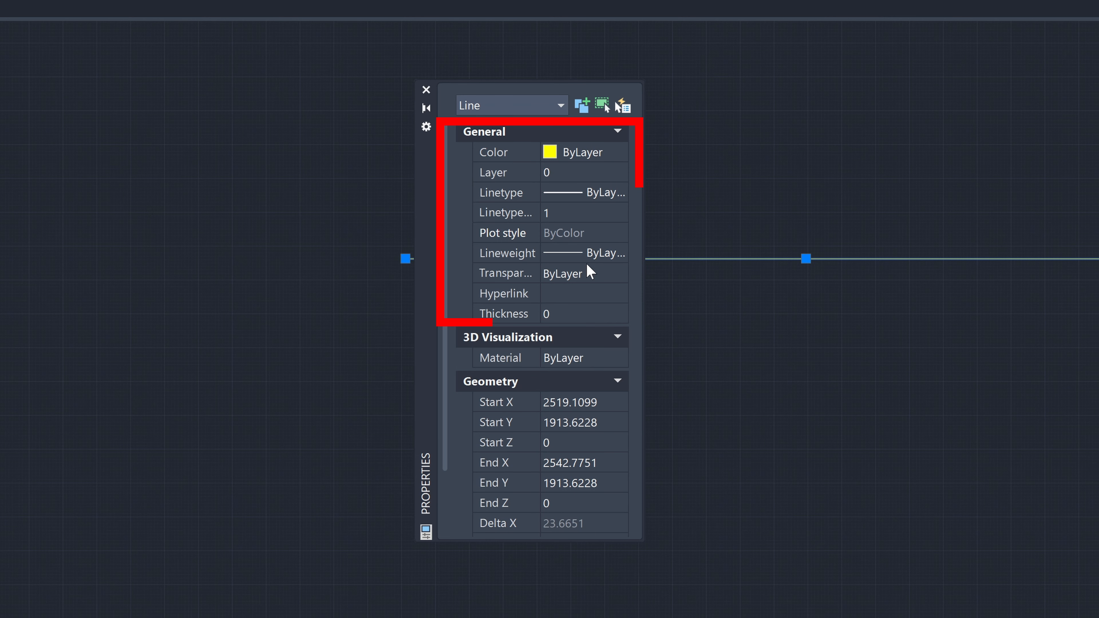
# Step: Examine the line's color, linetype options, linetype scale and plot style among its general properties
pyautogui.click(587, 159)
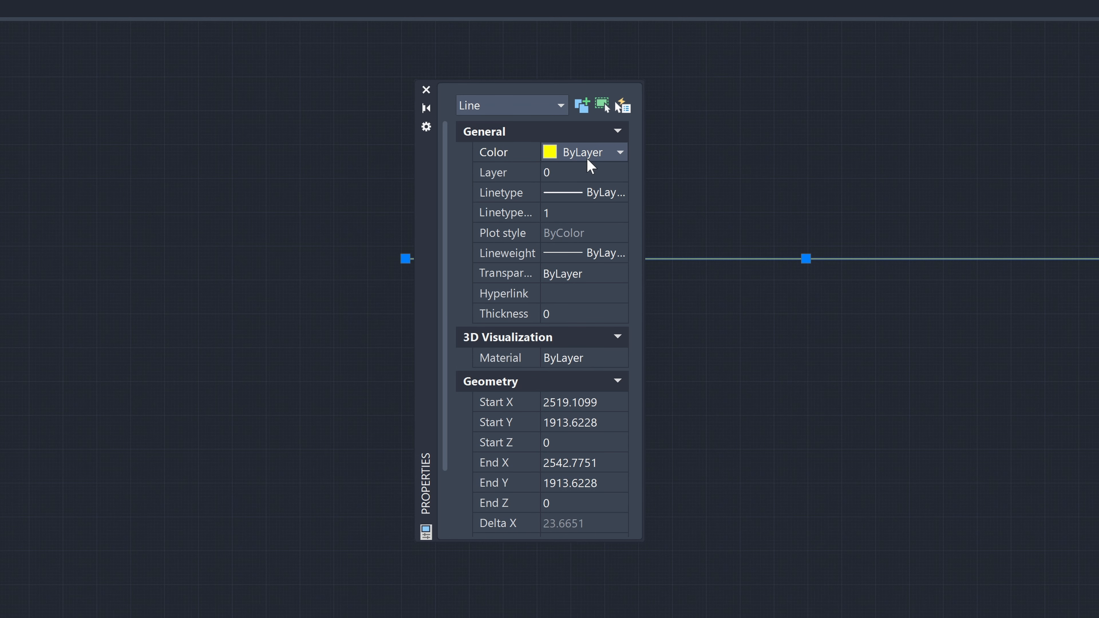
pyautogui.click(587, 192)
pyautogui.click(623, 194)
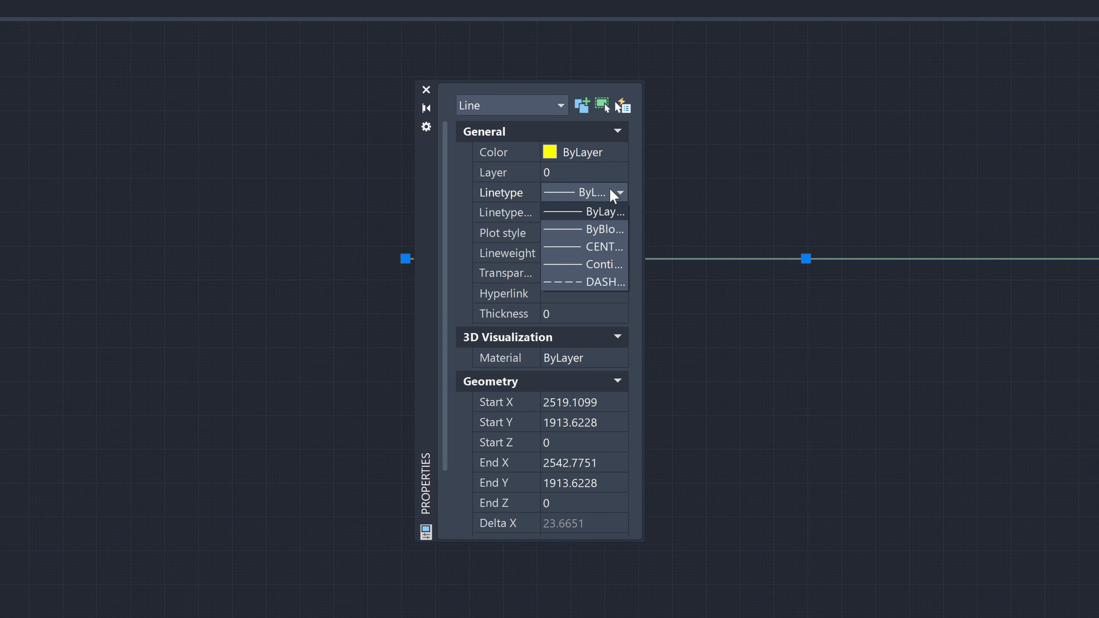
pyautogui.click(605, 217)
pyautogui.click(606, 215)
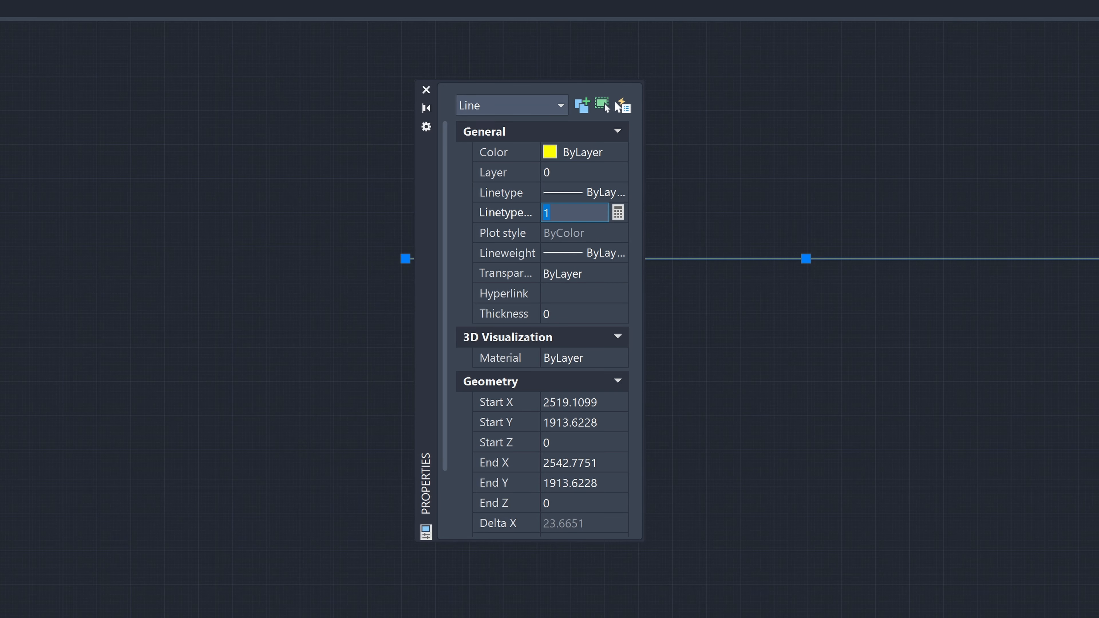
pyautogui.click(606, 235)
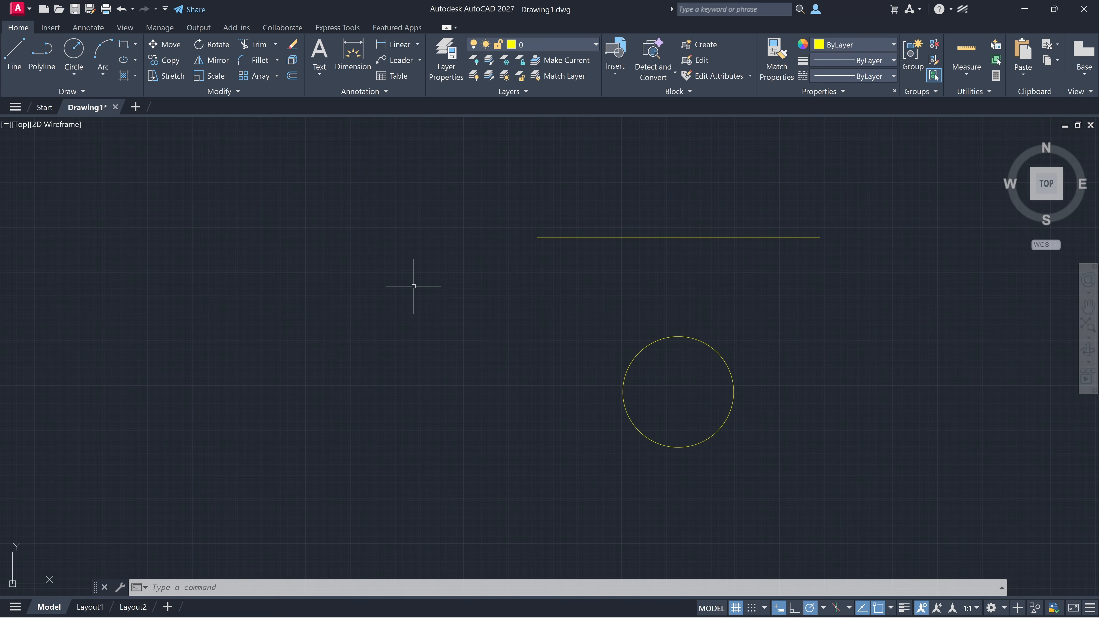
# Step: Open the Properties palette, move the line above the circle to the Walls layer, and clear the selection
pyautogui.hotkey('ctrl', '1')
pyautogui.click(601, 238)
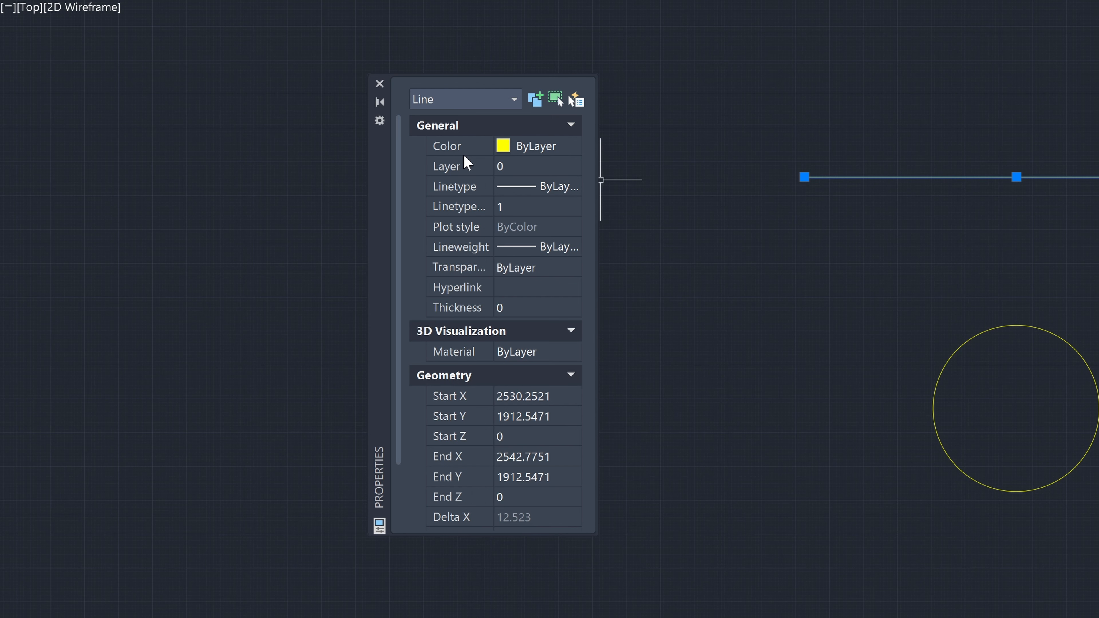
pyautogui.click(556, 169)
pyautogui.click(573, 167)
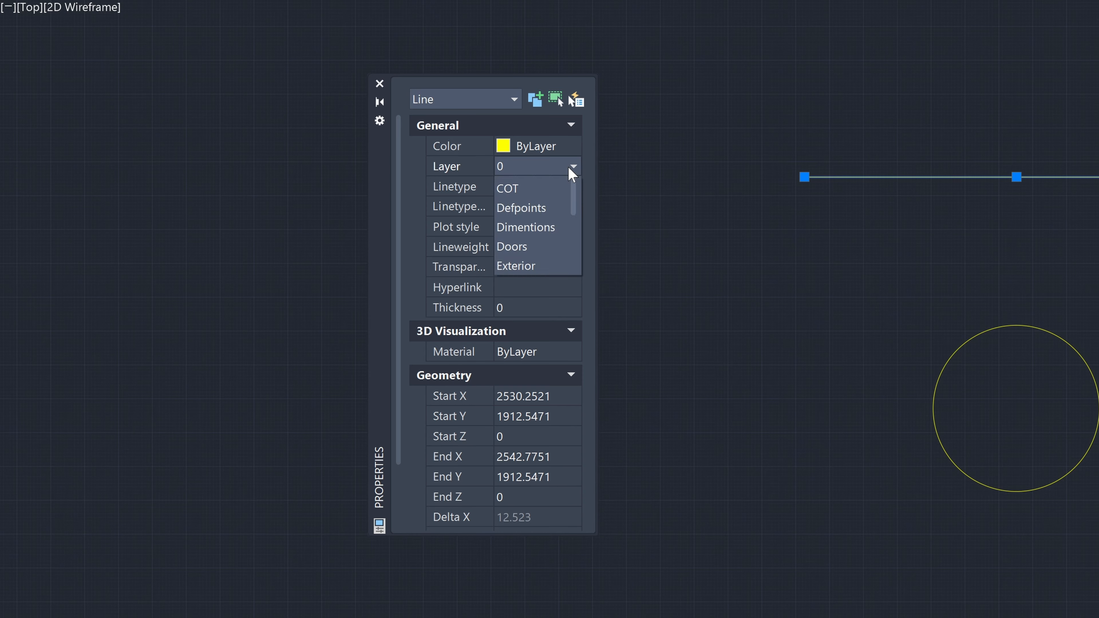
pyautogui.scroll(-2, 556, 328)
pyautogui.click(539, 337)
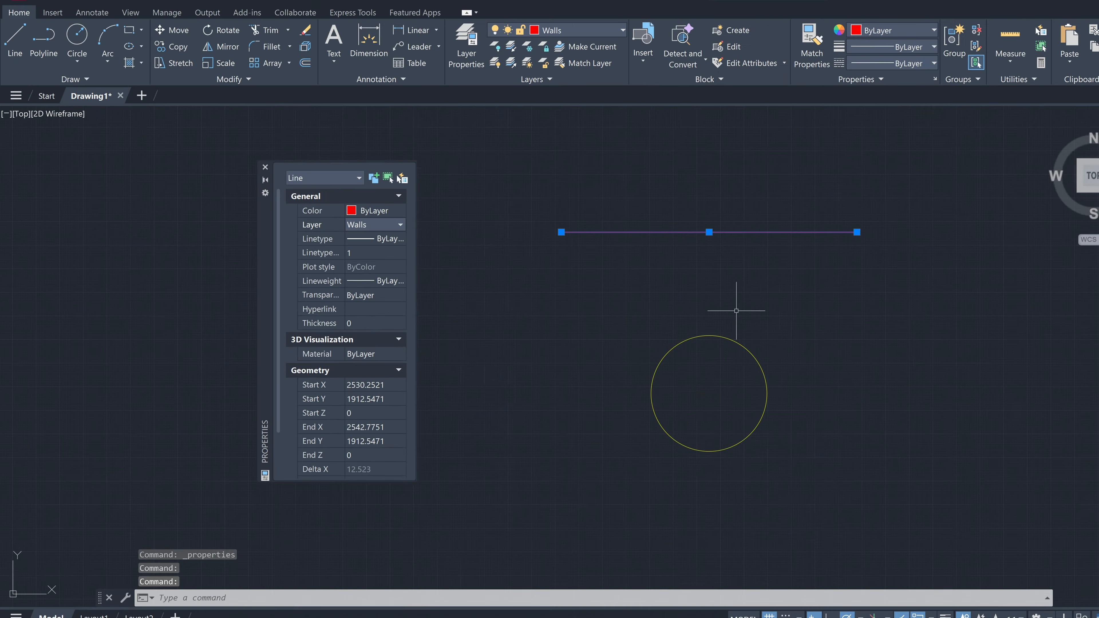
pyautogui.press('Escape')
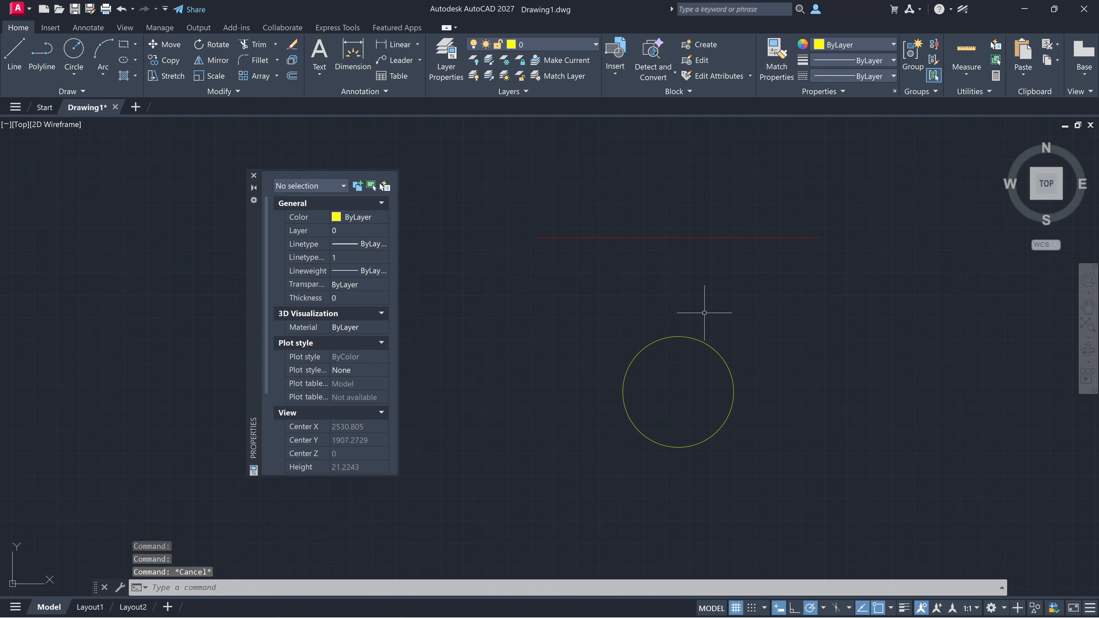
# Step: Set the line's color to Green and clear the selection
pyautogui.click(668, 237)
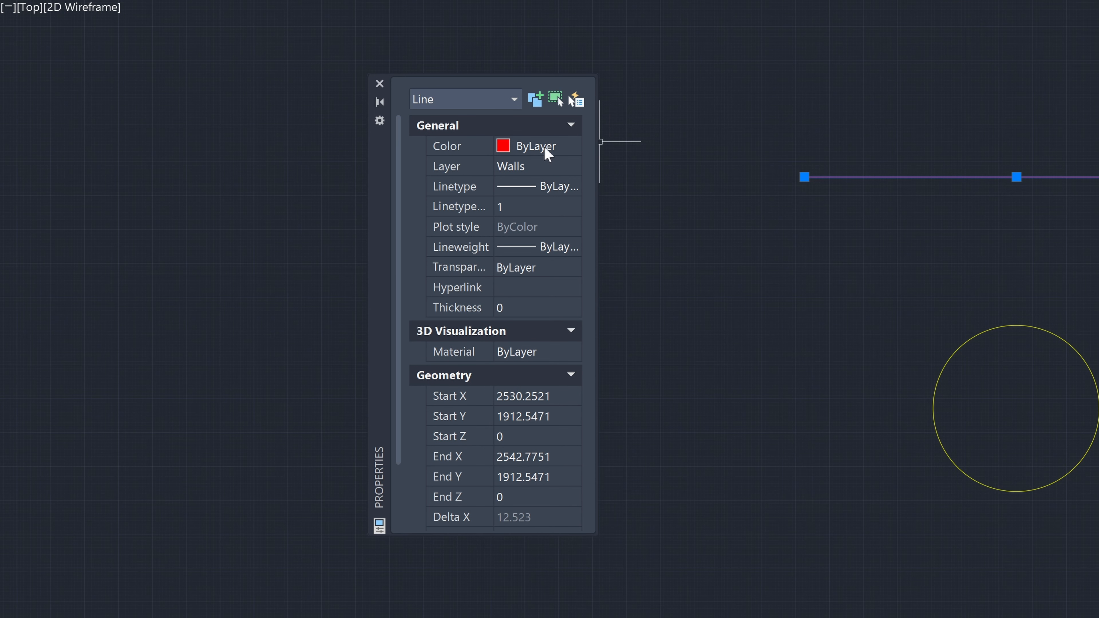
pyautogui.click(547, 153)
pyautogui.click(572, 146)
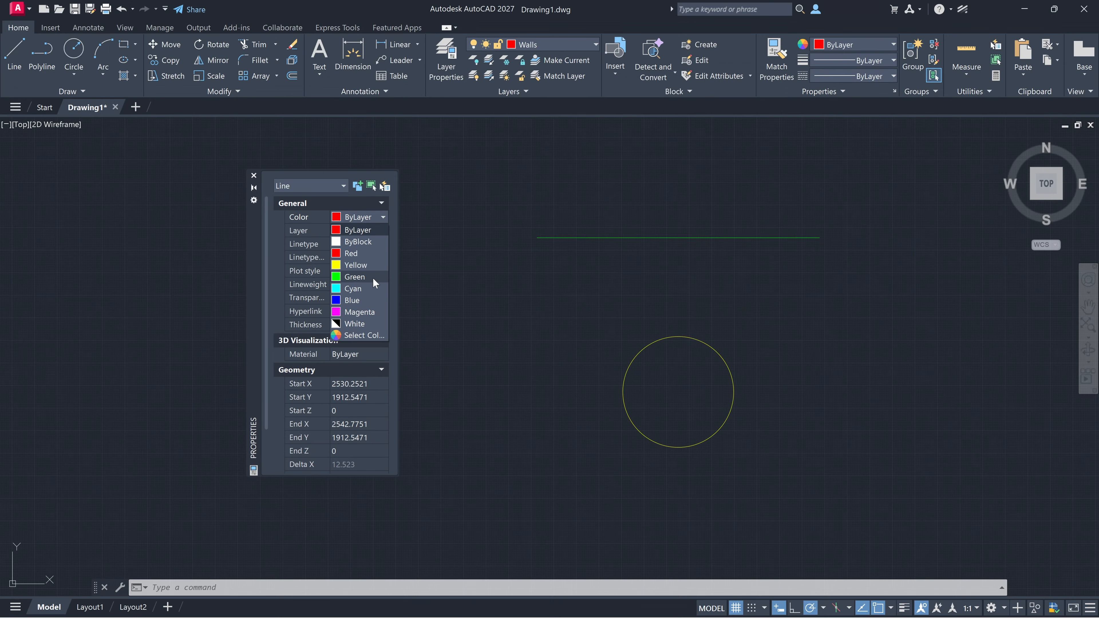
pyautogui.click(471, 253)
pyautogui.press('Escape')
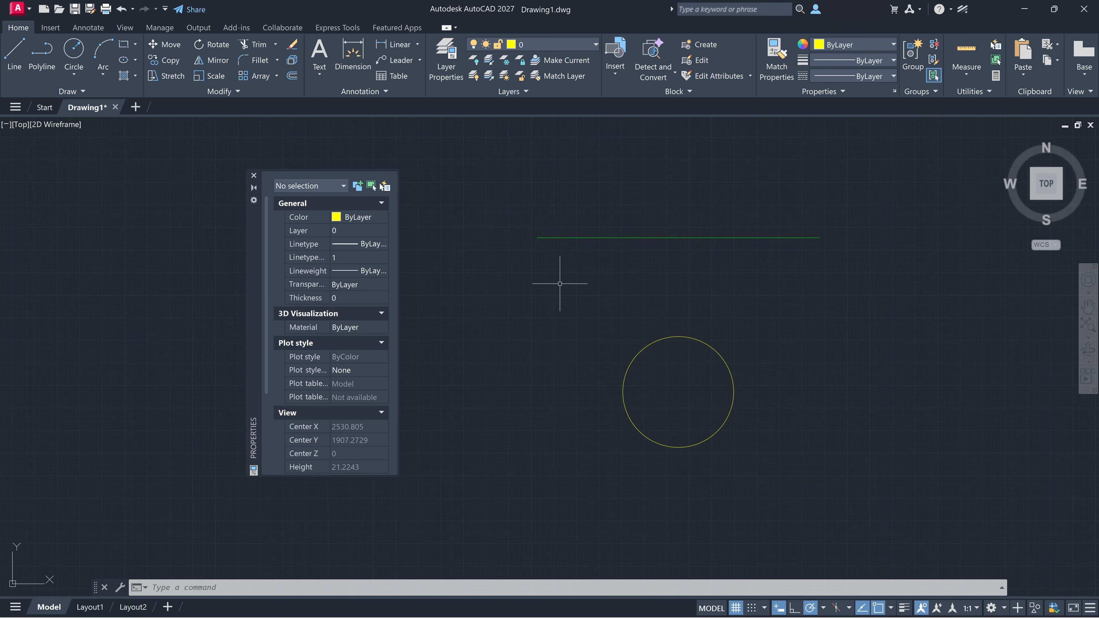
# Step: Select the line and inspect its available linetypes and linetype scale without changing them
pyautogui.click(588, 238)
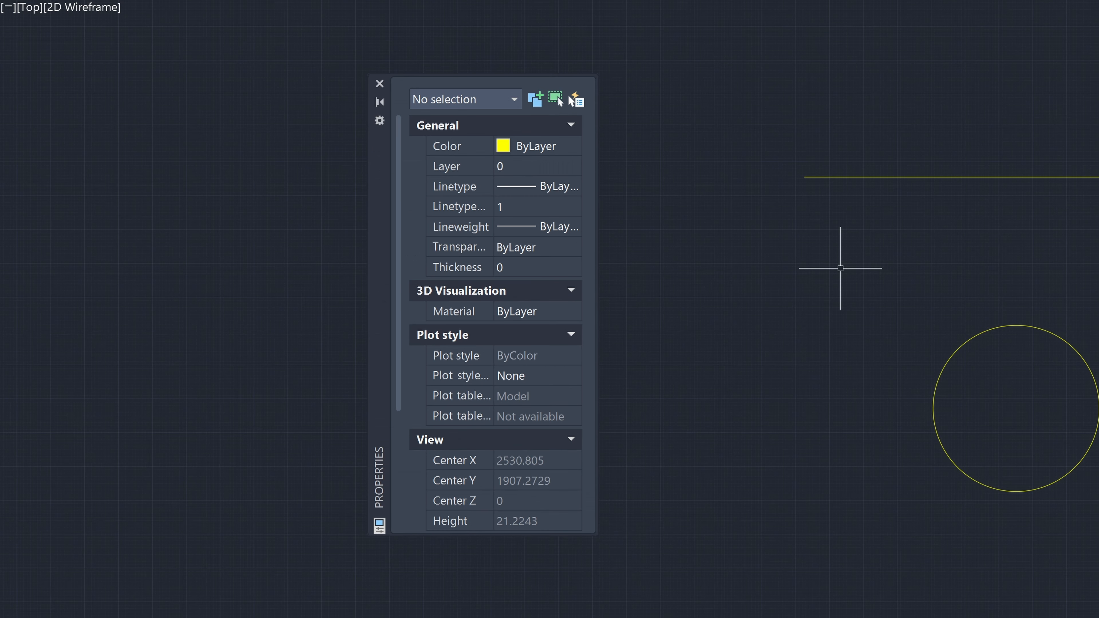
pyautogui.click(905, 178)
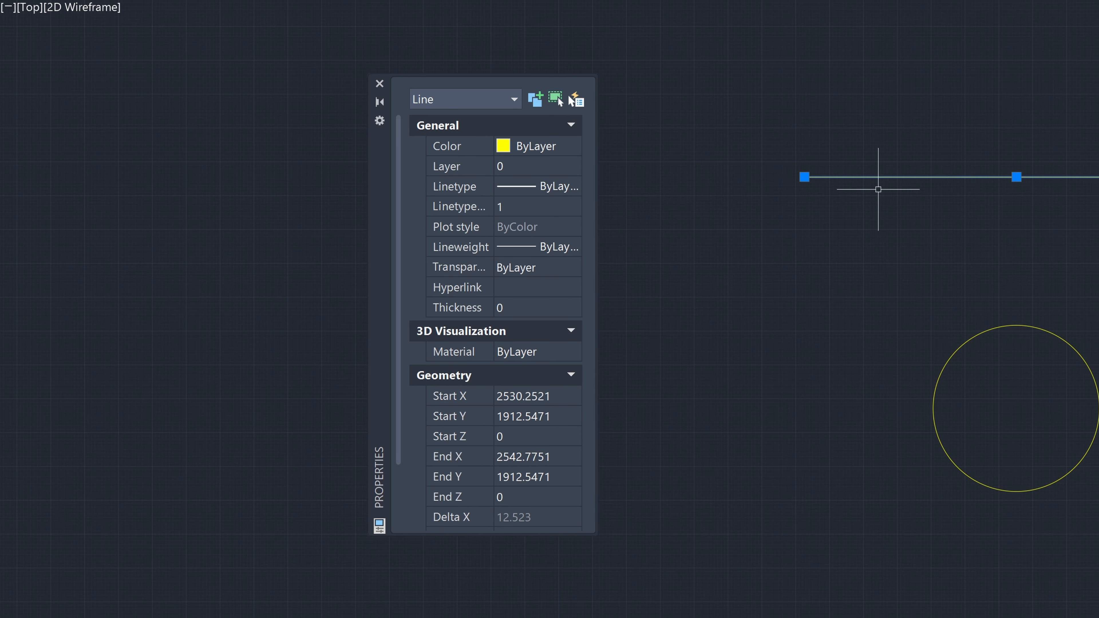
pyautogui.click(542, 187)
pyautogui.click(561, 184)
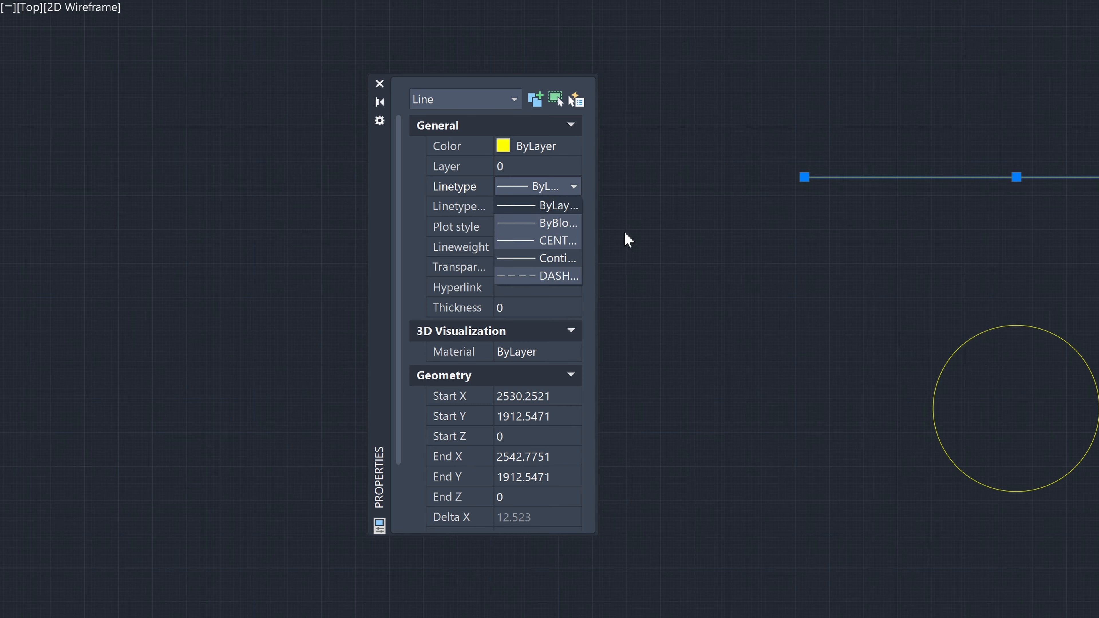
pyautogui.click(590, 251)
pyautogui.click(534, 207)
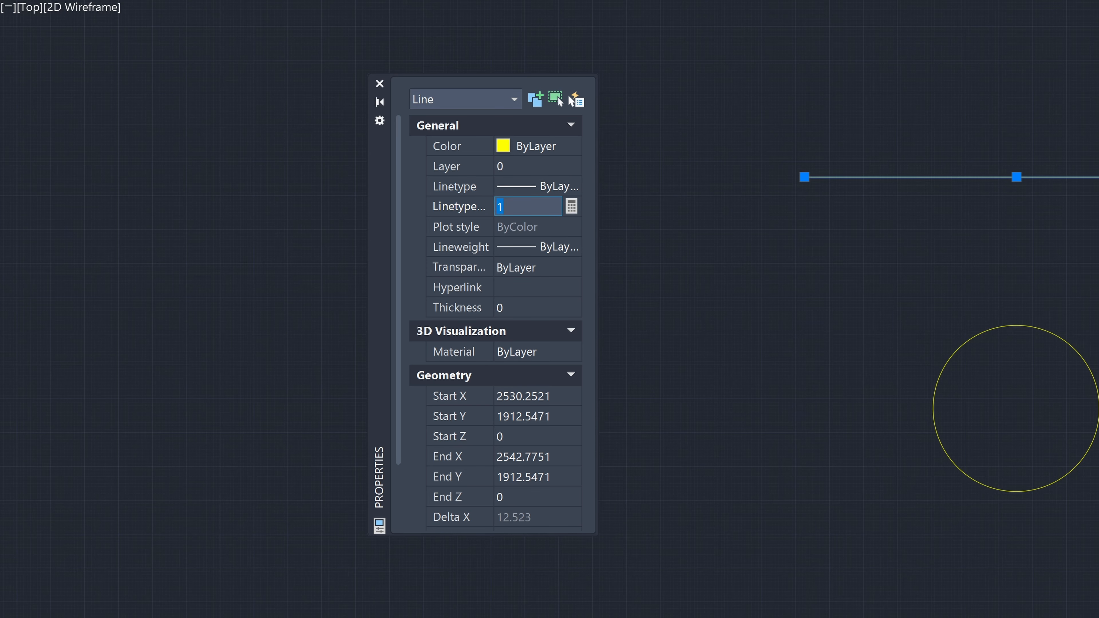
# Step: Set the selected line's lineweight to 0.90 mm
pyautogui.click(558, 248)
pyautogui.click(573, 247)
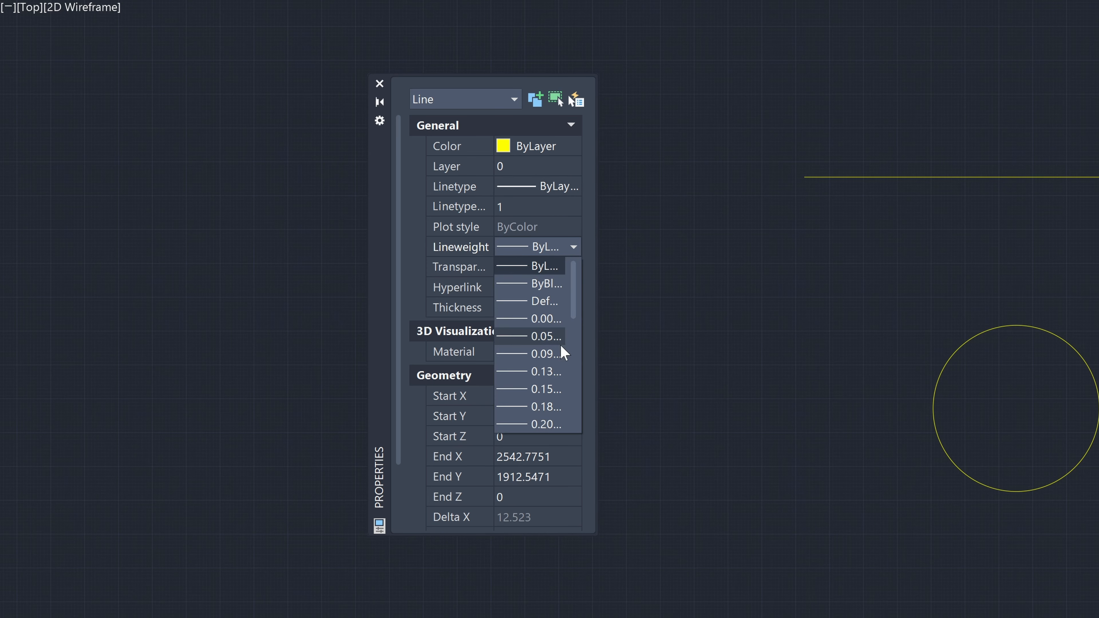
pyautogui.scroll(-5, 558, 407)
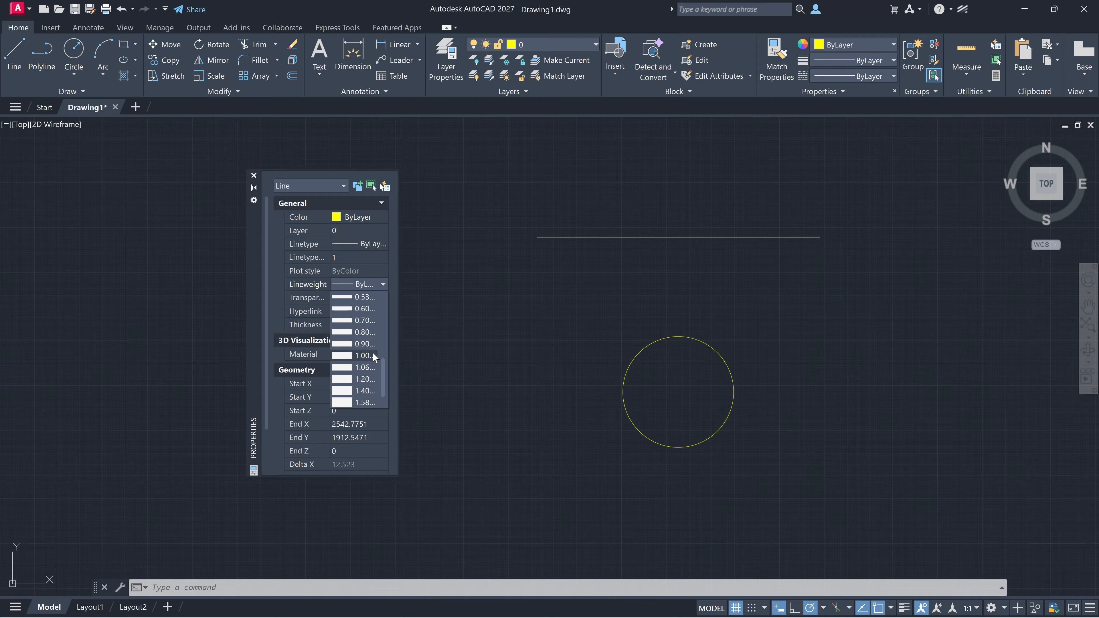
pyautogui.click(369, 344)
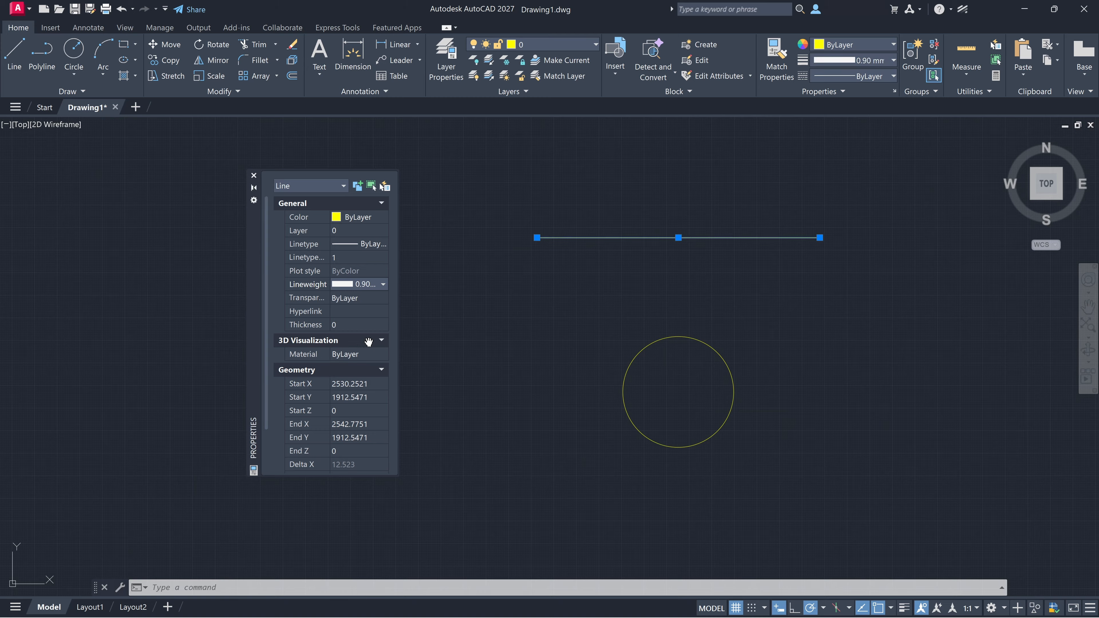
# Step: Return the line's lineweight to ByLayer and clear the selection
pyautogui.click(375, 285)
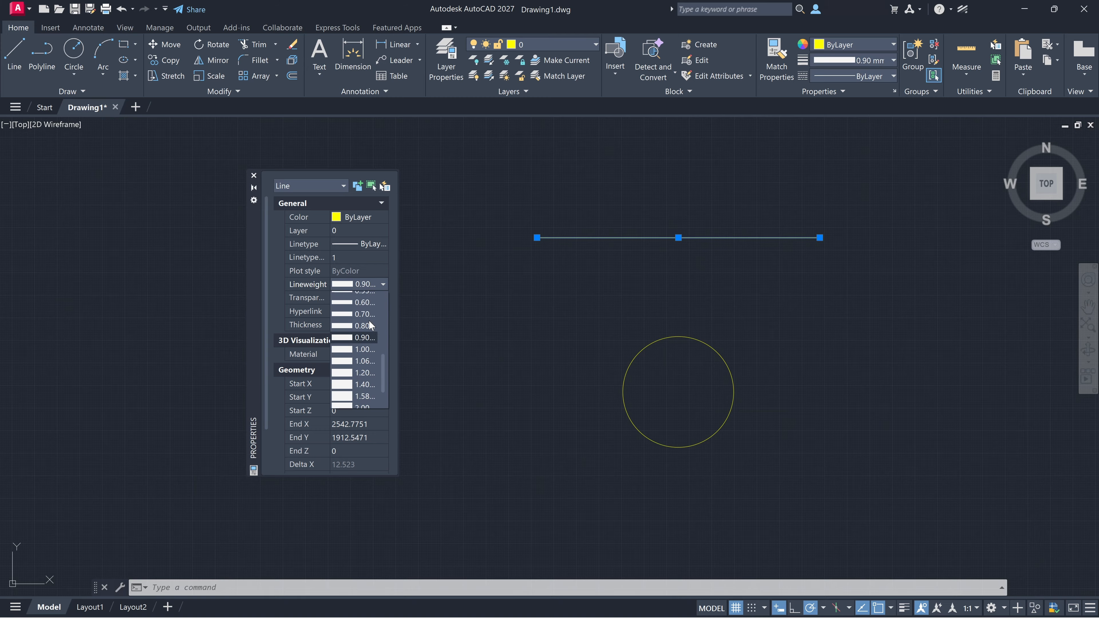
pyautogui.click(367, 299)
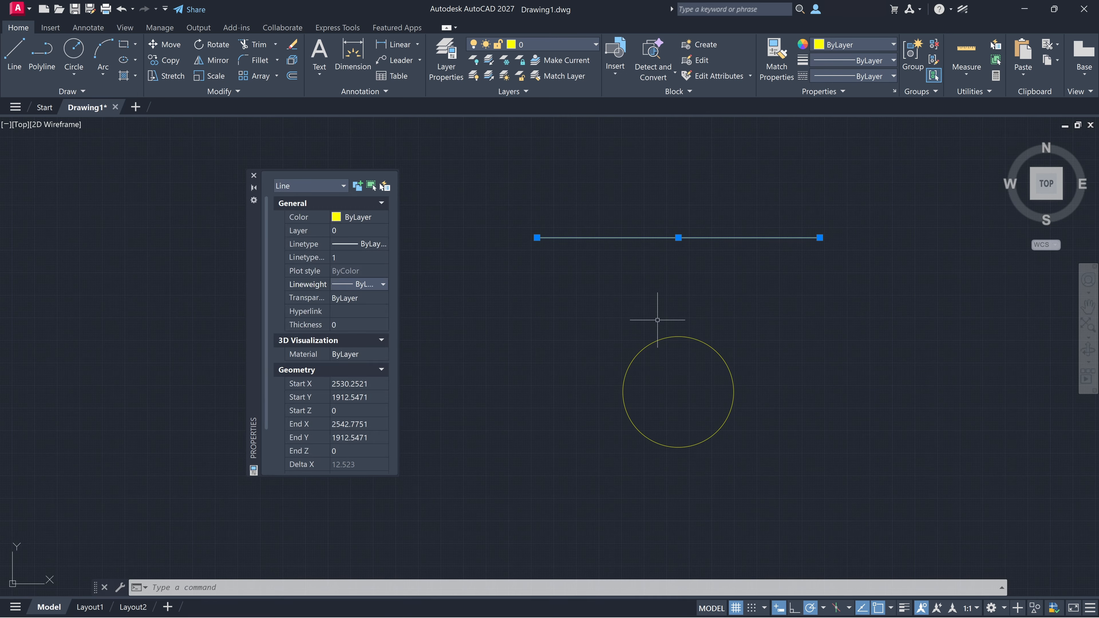
pyautogui.press('Escape')
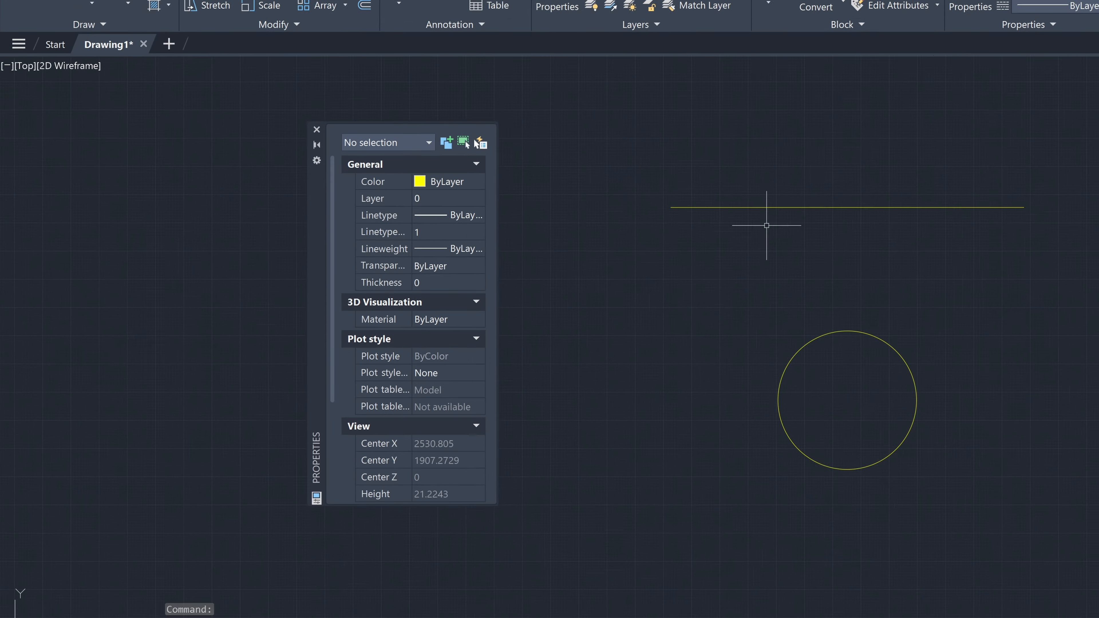
# Step: Review the geometry properties of the line and of the circle in turn, clearing the selection after each
pyautogui.click(619, 237)
pyautogui.scroll(-3, 466, 244)
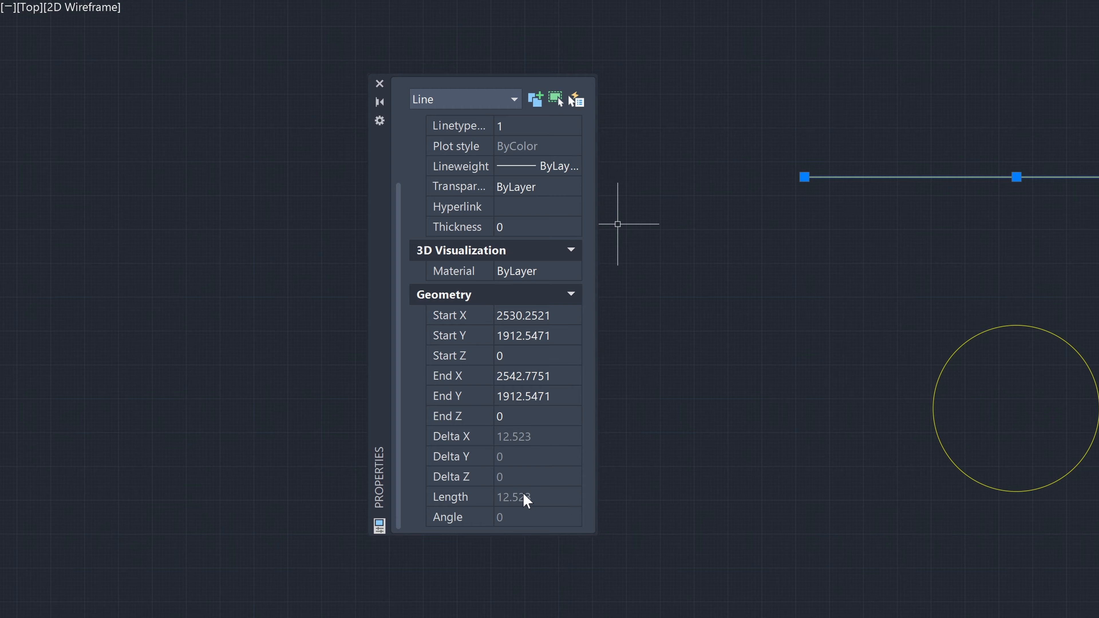
pyautogui.press('Escape')
pyautogui.click(1006, 325)
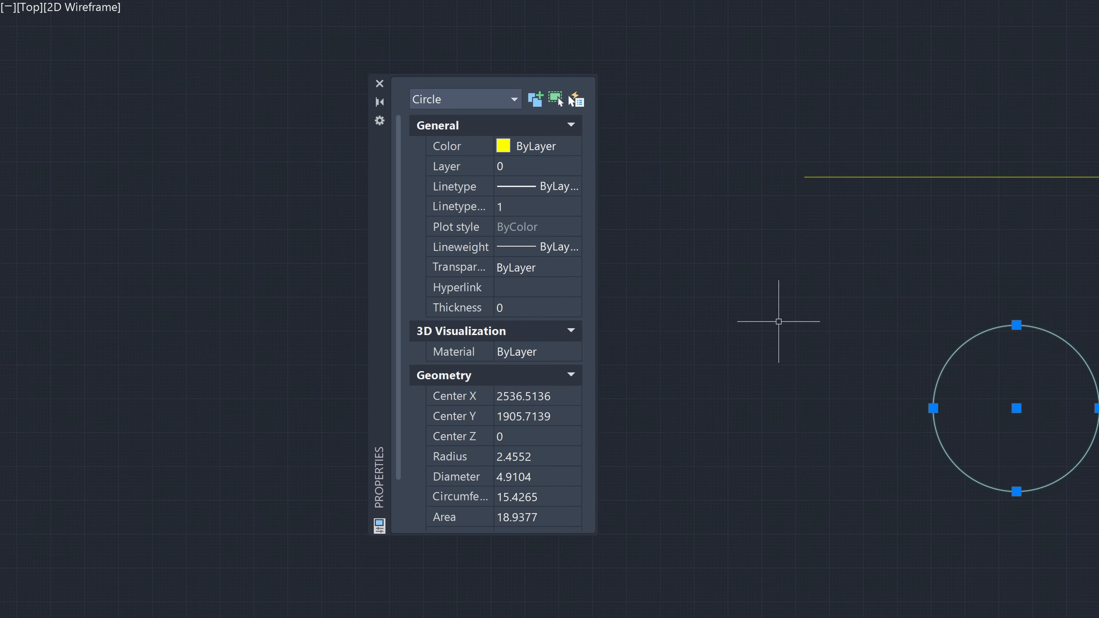
pyautogui.scroll(-1, 523, 354)
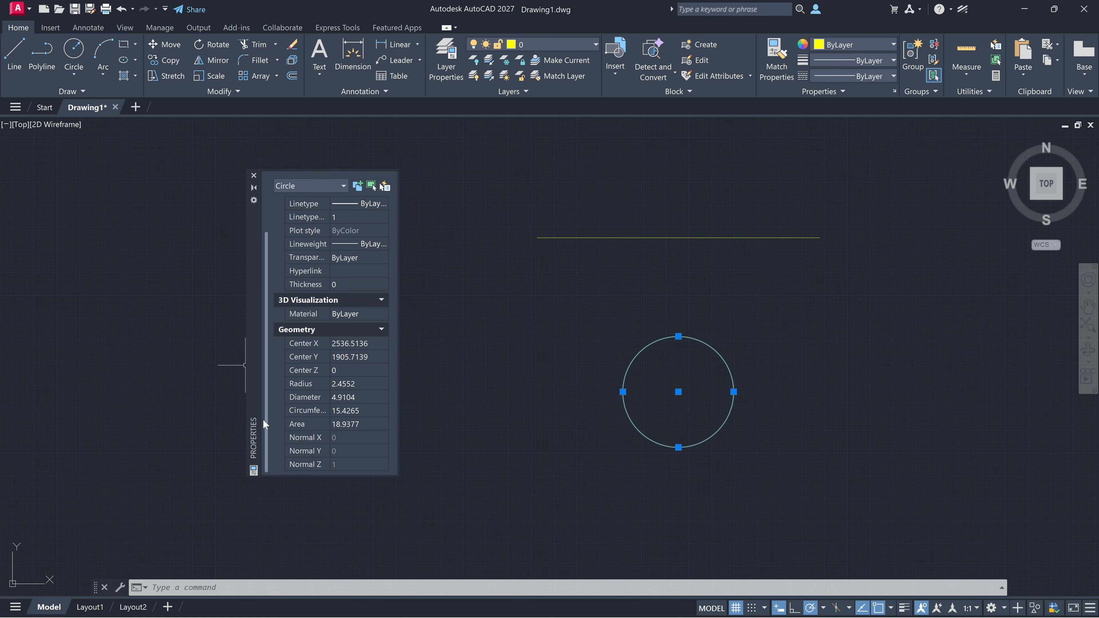
pyautogui.press('Escape')
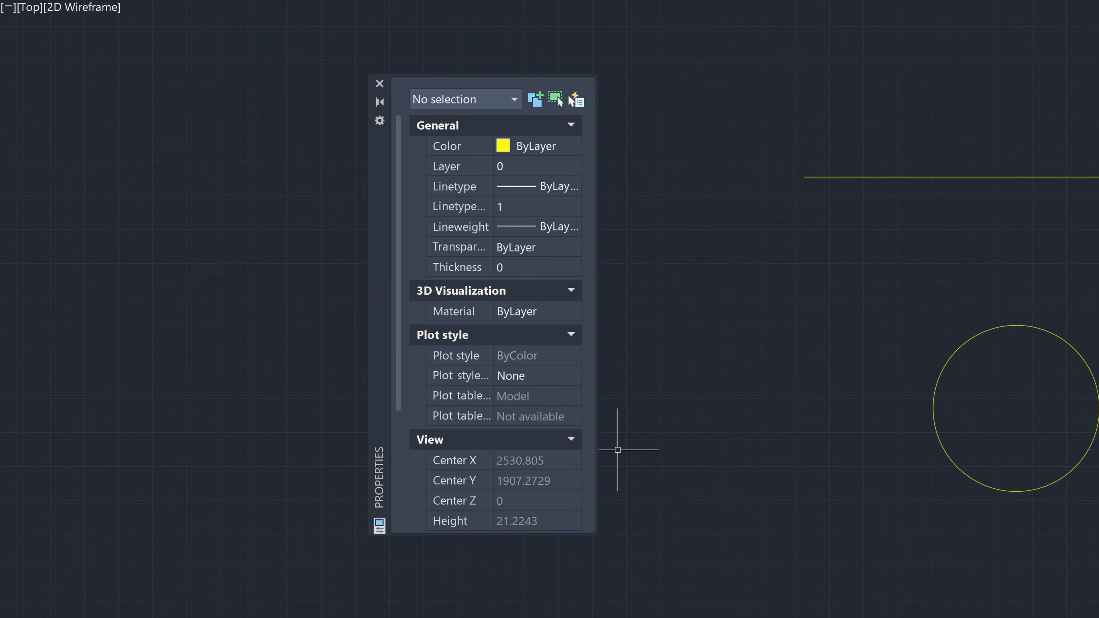
# Step: Try to set the horizontal line's length to 15 with QuickCalc, then close the calculator and clear the selection
pyautogui.click(984, 179)
pyautogui.click(984, 176)
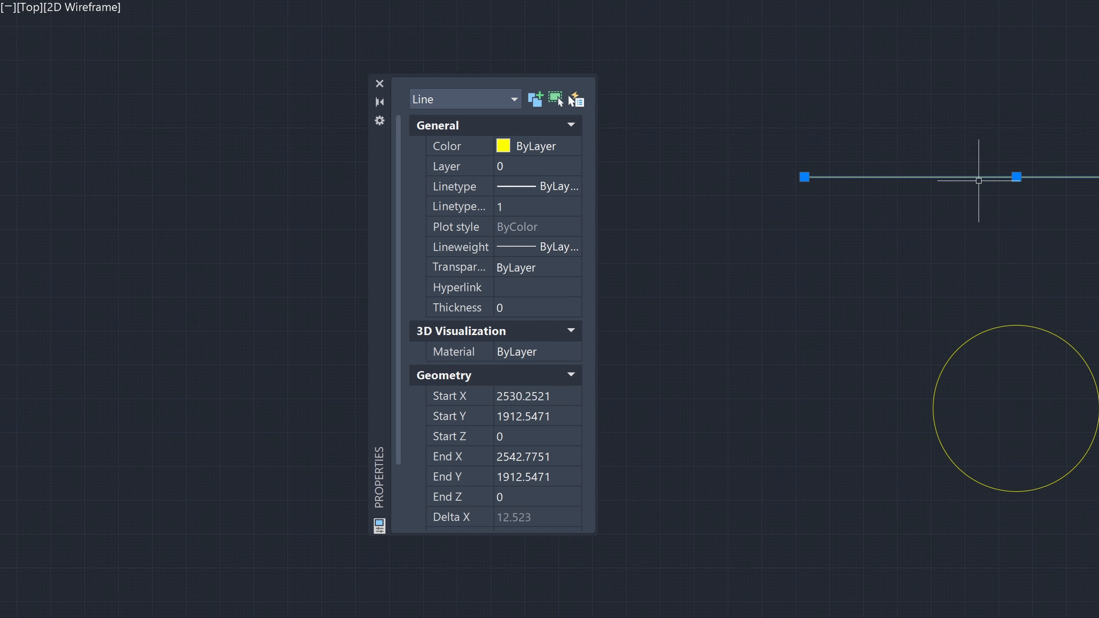
pyautogui.scroll(-3, 530, 208)
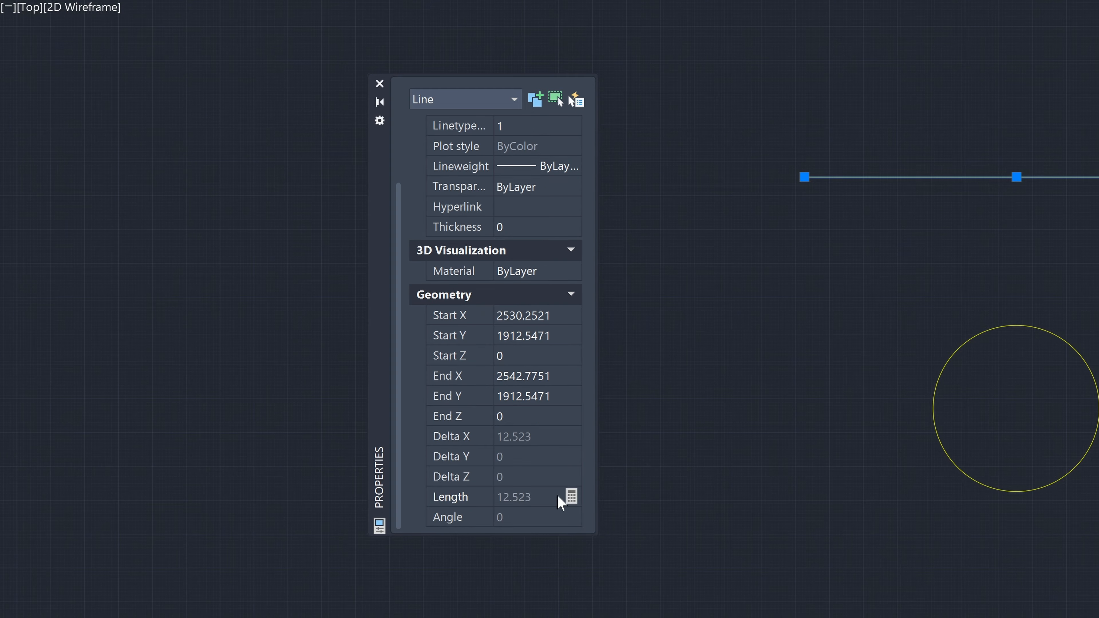
pyautogui.click(571, 497)
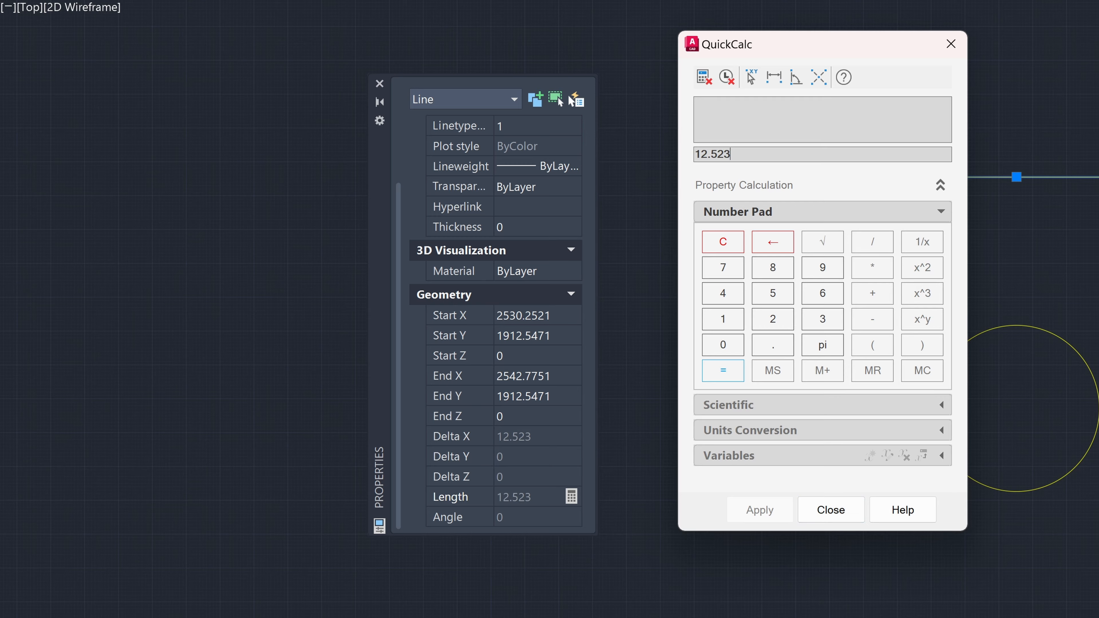
pyautogui.moveTo(761, 154); pyautogui.dragTo(666, 156)
pyautogui.write('15')
pyautogui.press('Return')
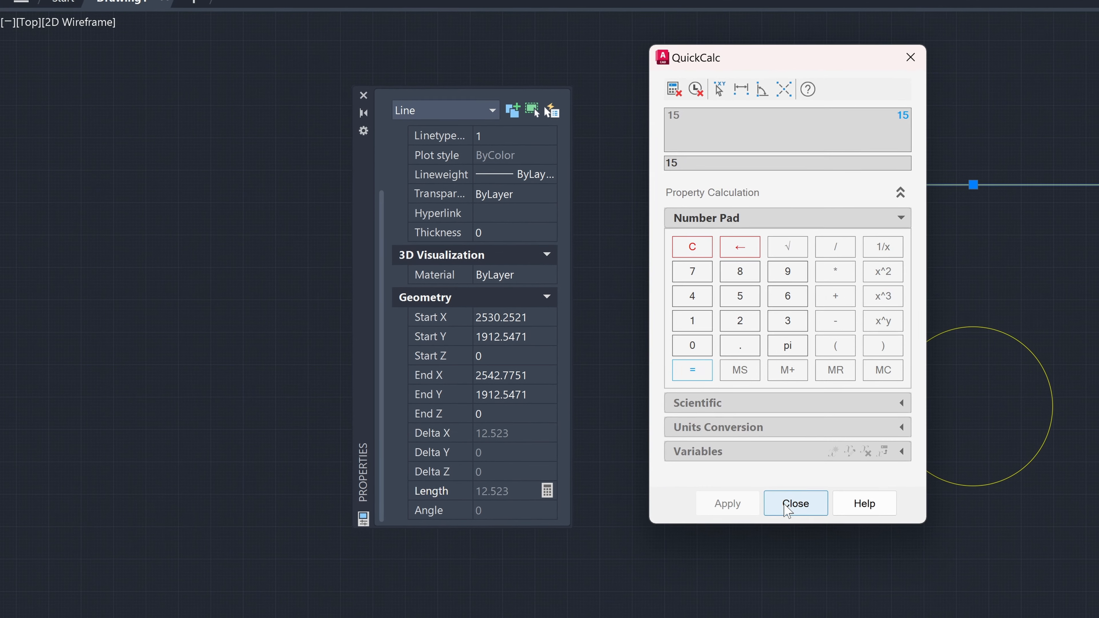
pyautogui.click(786, 509)
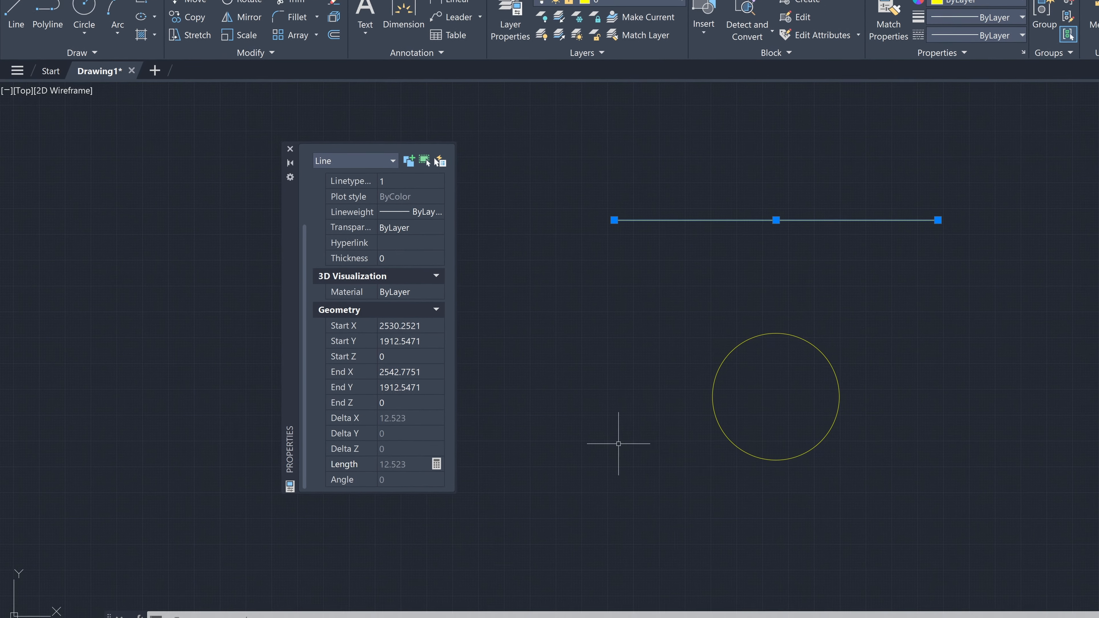
pyautogui.press('Escape')
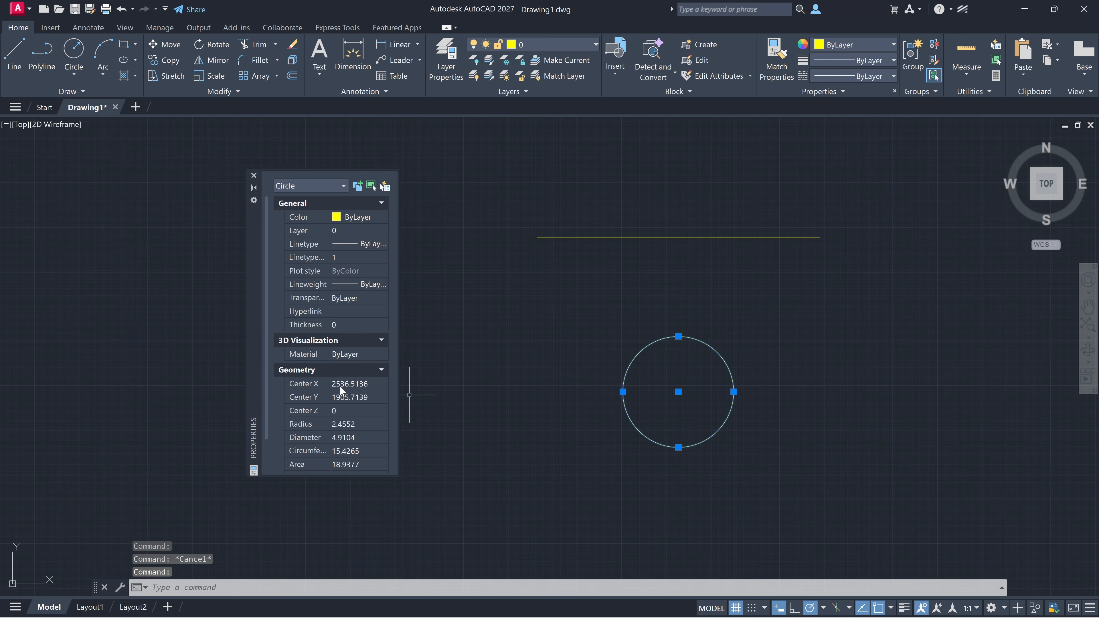
# Step: Examine the selected circle's radius, diameter and circumference among its geometry properties
pyautogui.scroll(-2, 339, 386)
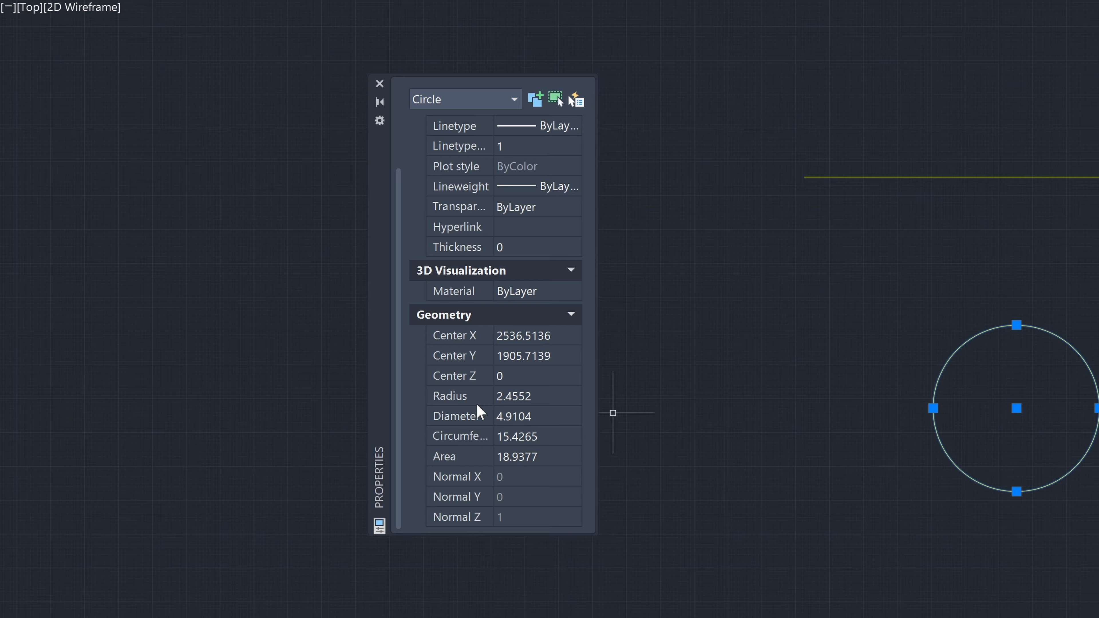
pyautogui.click(472, 396)
pyautogui.click(466, 417)
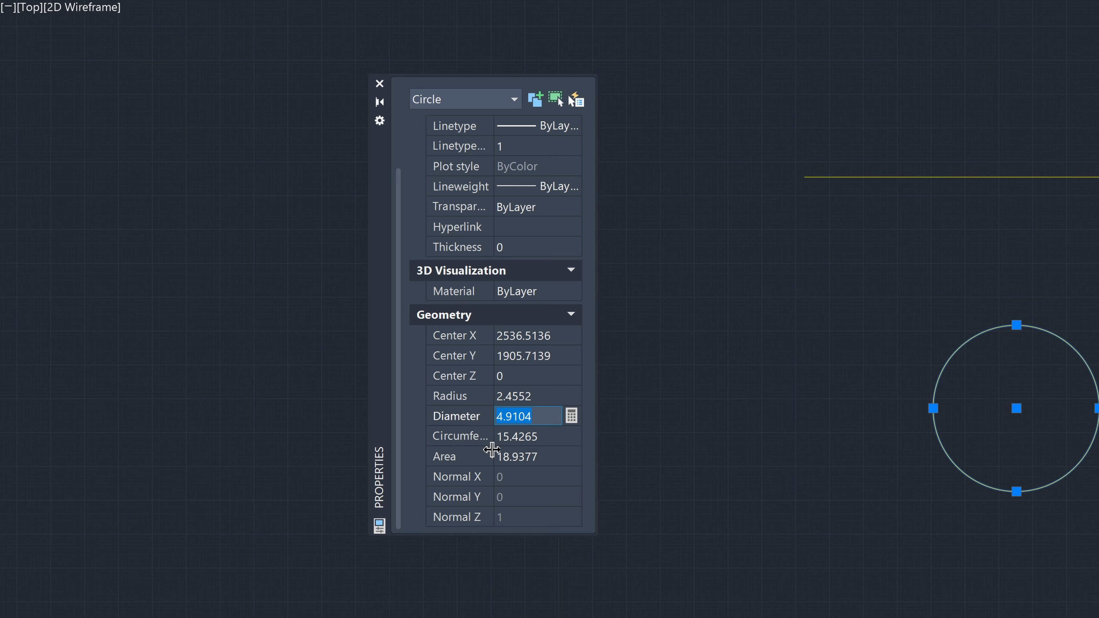
pyautogui.click(476, 437)
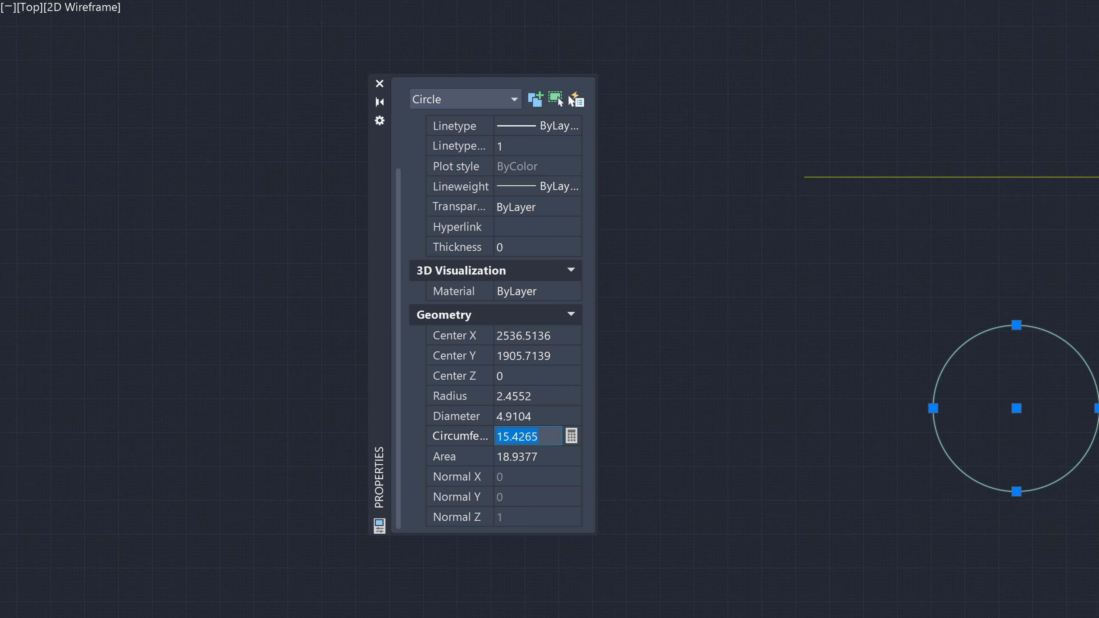
# Step: Set the selected circle's radius to 10
pyautogui.click(547, 400)
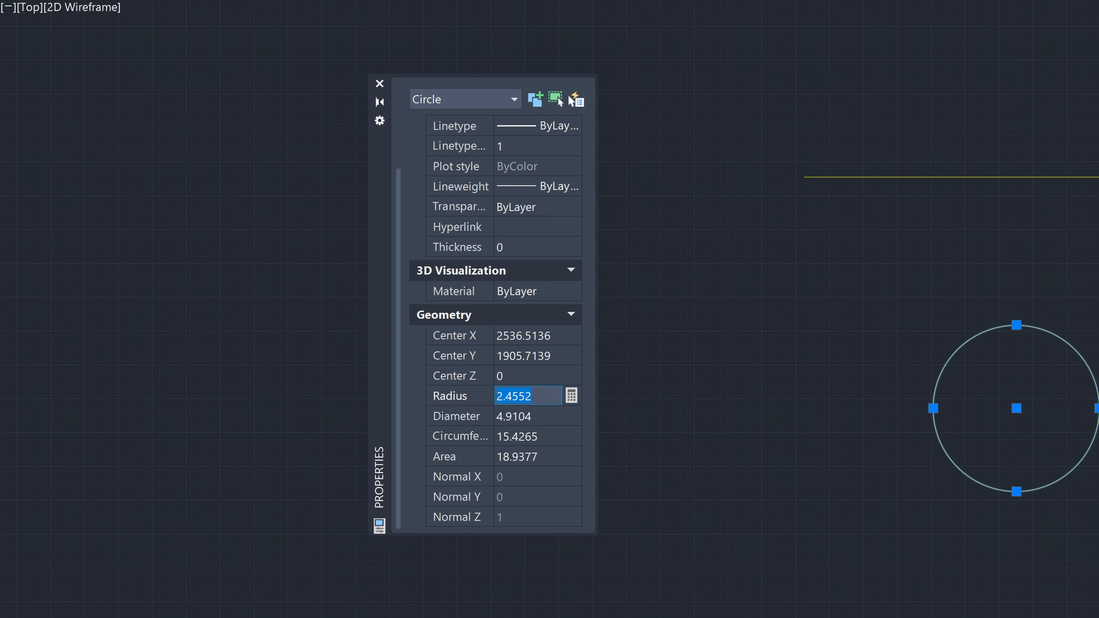
pyautogui.write('4')
pyautogui.press('BackSpace')
pyautogui.write('10')
pyautogui.press('Tab')
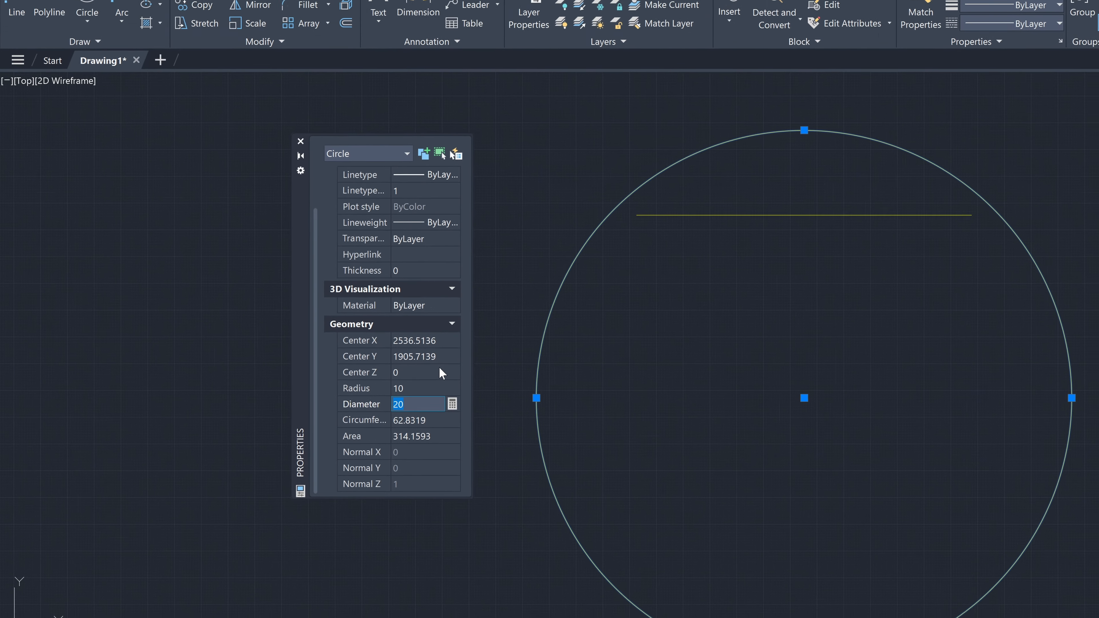
# Step: Undo the circle's radius change
pyautogui.scroll(-4, 950, 355)
pyautogui.scroll(2, 956, 356)
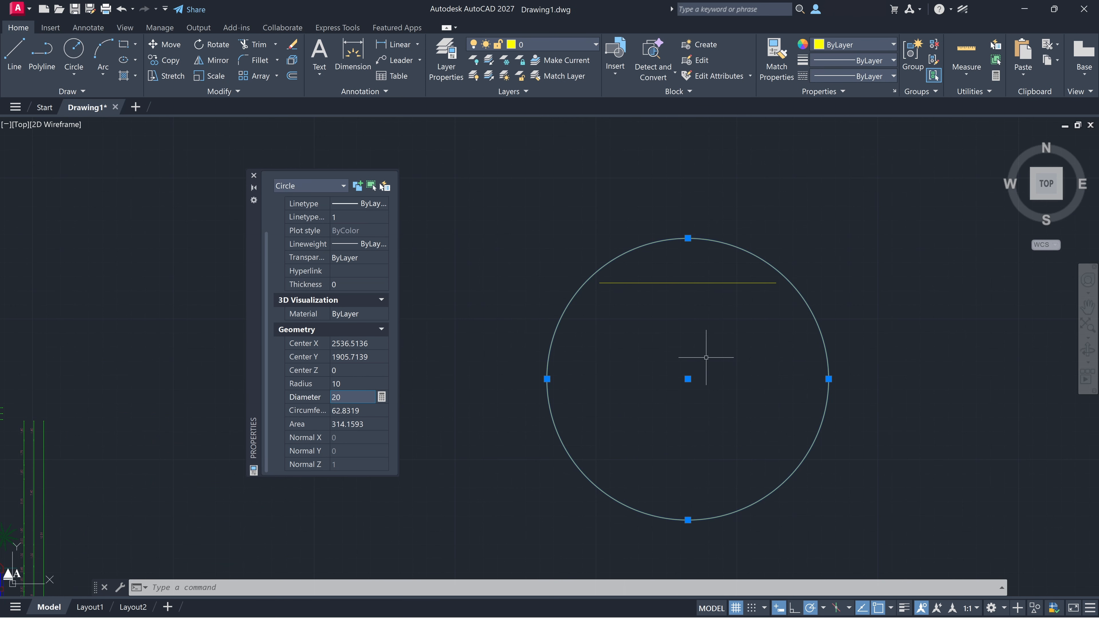
pyautogui.moveTo(706, 357); pyautogui.dragTo(697, 351, button='middle')
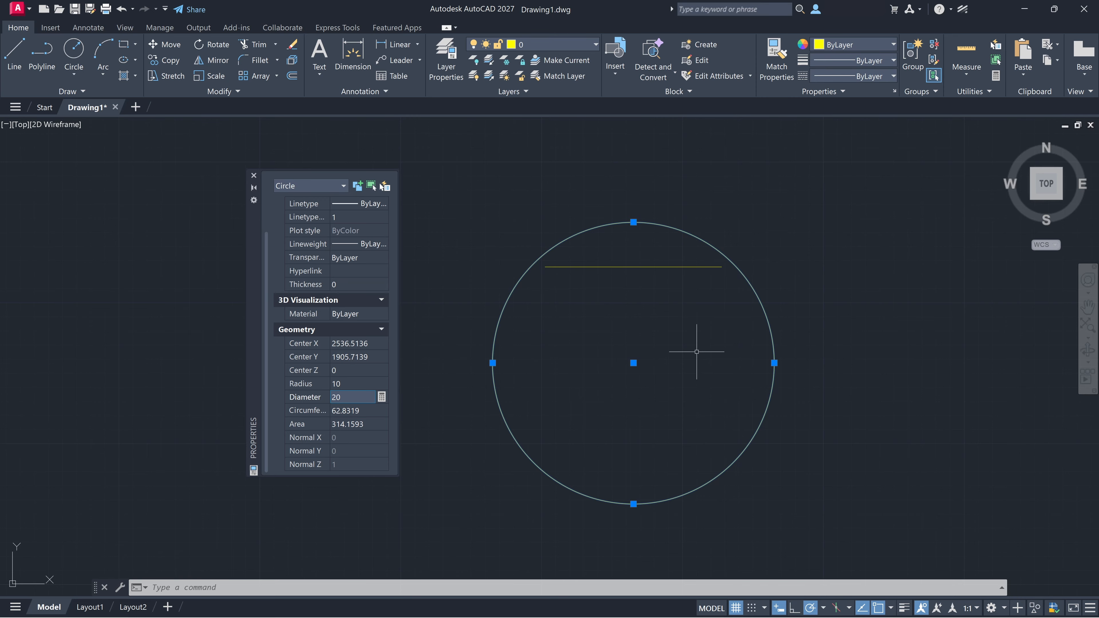
pyautogui.hotkey('ctrl', 'z')
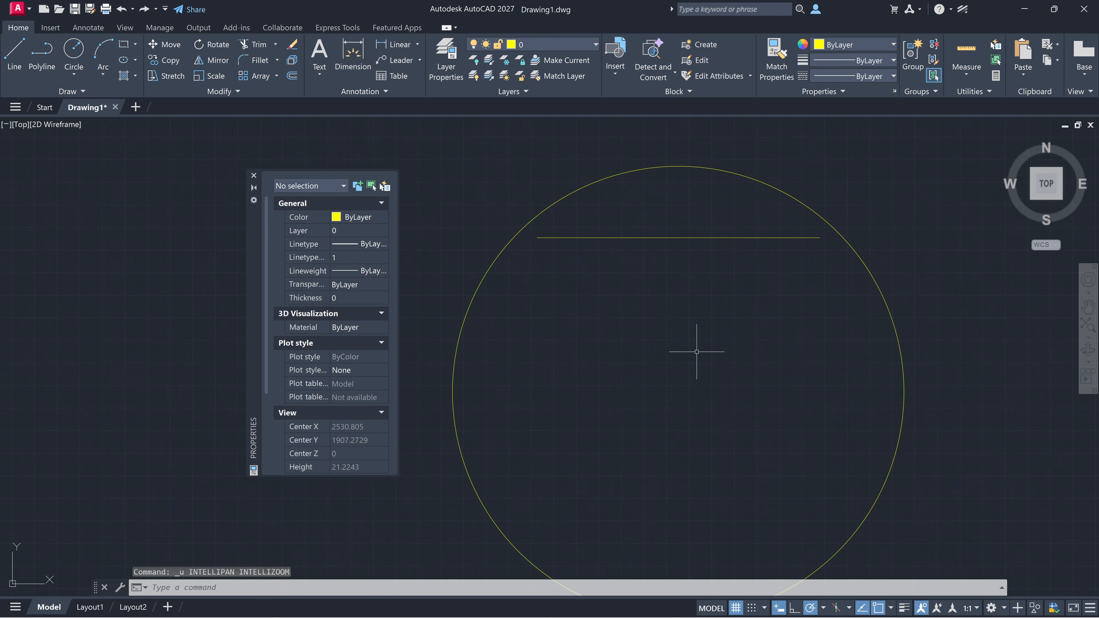
pyautogui.hotkey('ctrl', 'z')
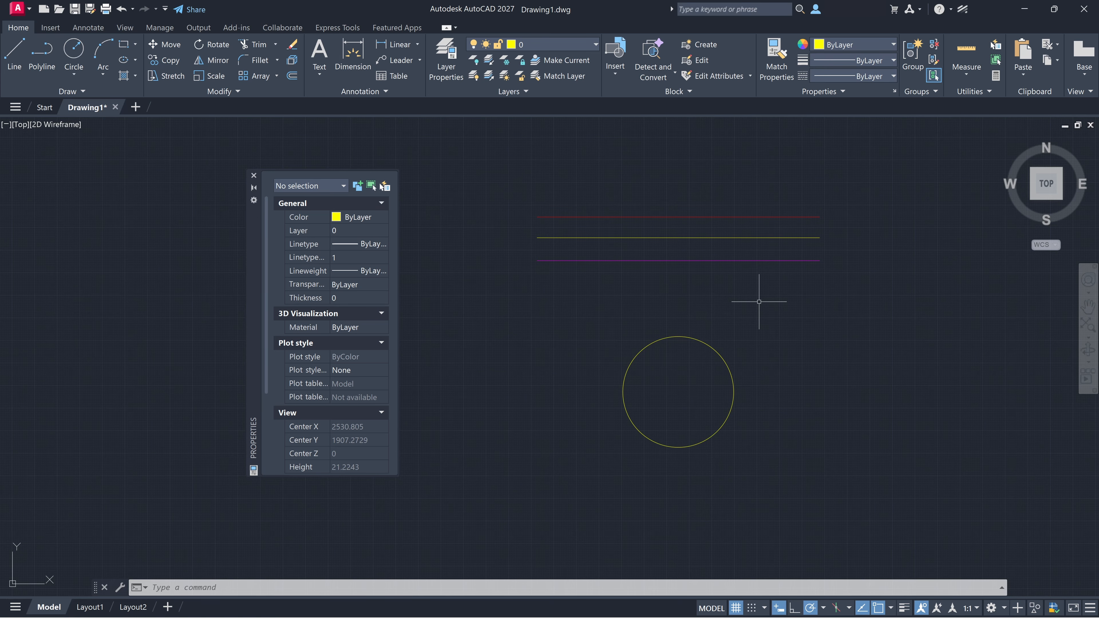
# Step: Select the three horizontal lines together, review their shared properties, and clear the selection
pyautogui.click(824, 285)
pyautogui.click(692, 204)
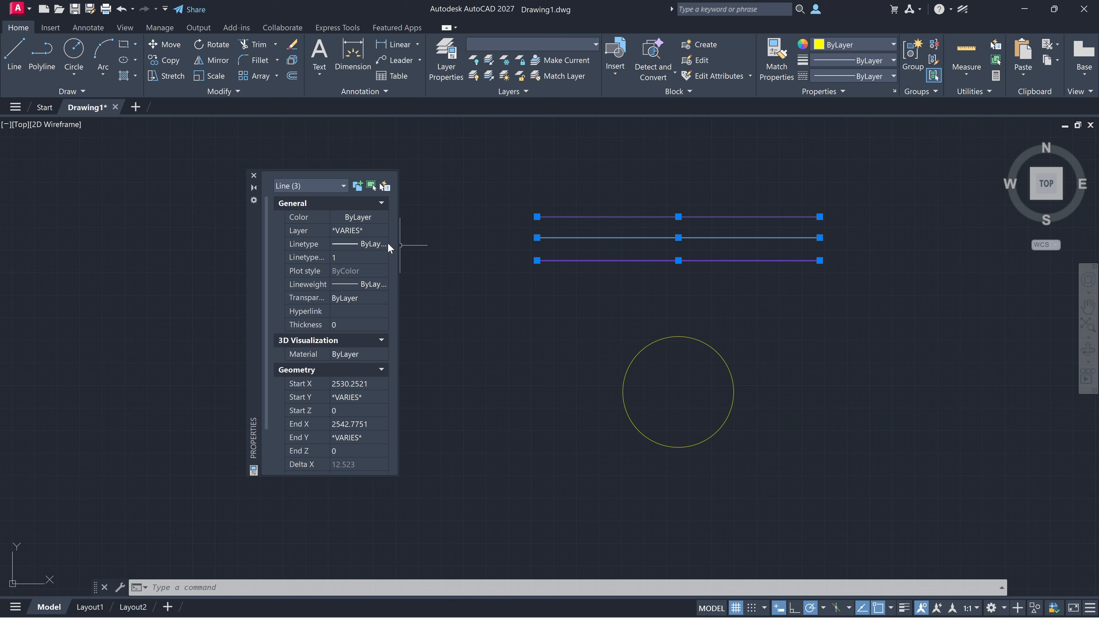
pyautogui.click(457, 234)
pyautogui.press('Escape')
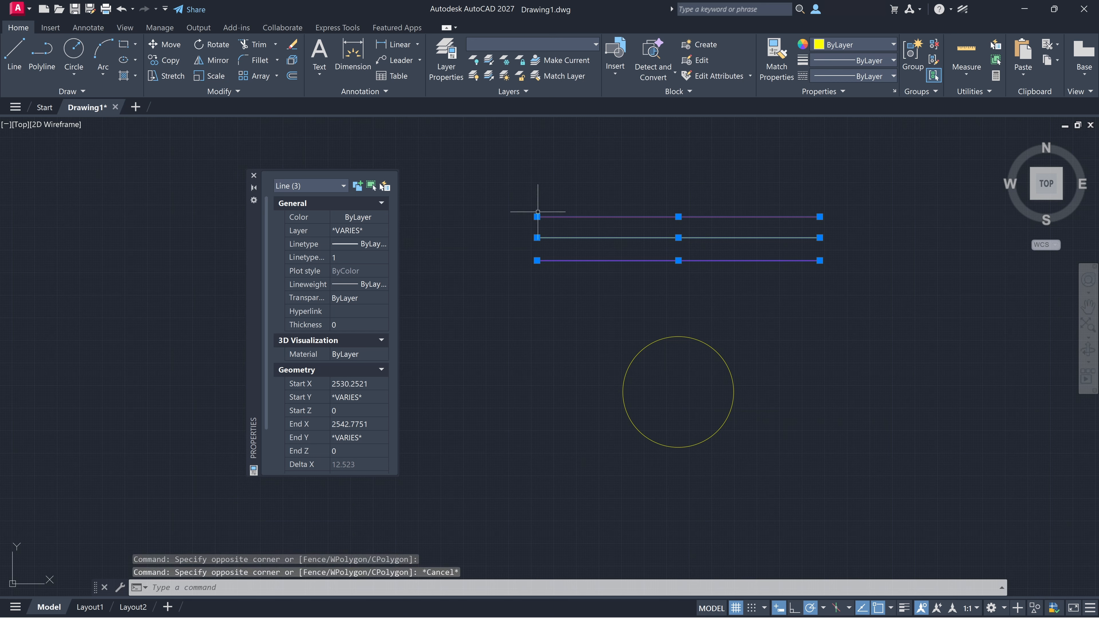
pyautogui.press('Escape')
# Step: Move the three horizontal lines above the circle to the Walls layer and clear the selection
pyautogui.click(515, 187)
pyautogui.click(921, 266)
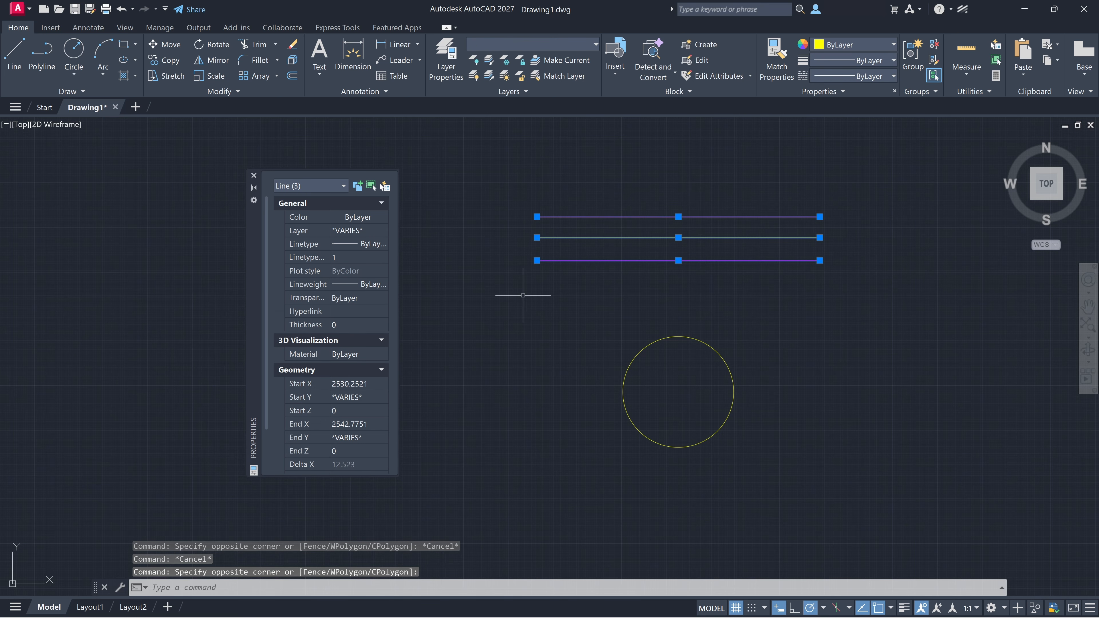
pyautogui.click(336, 230)
pyautogui.click(385, 230)
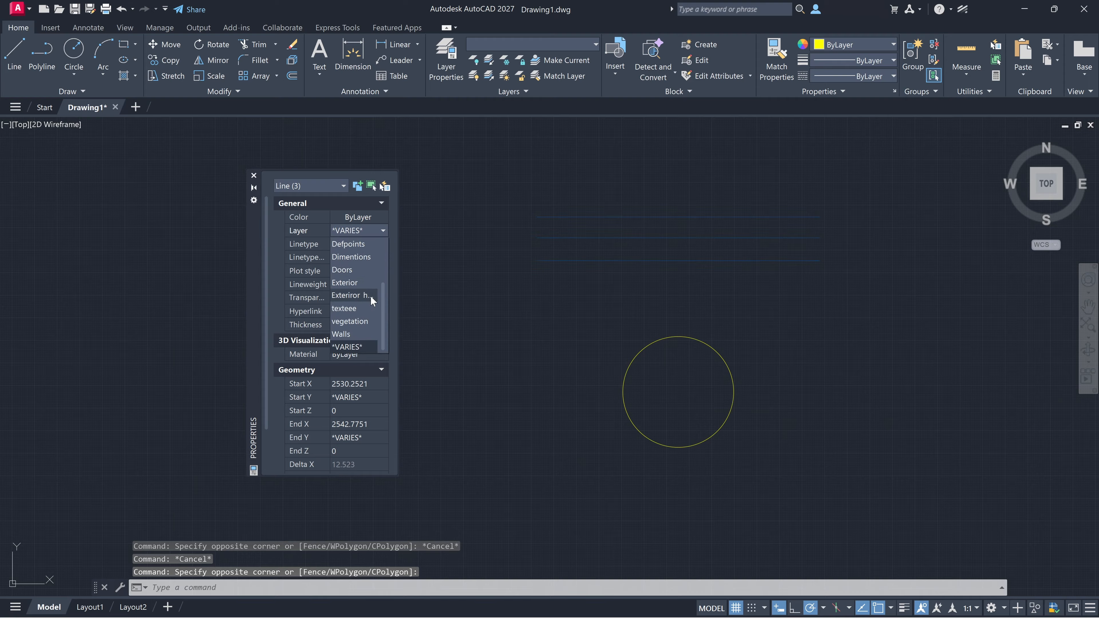
pyautogui.click(361, 335)
pyautogui.press('Escape')
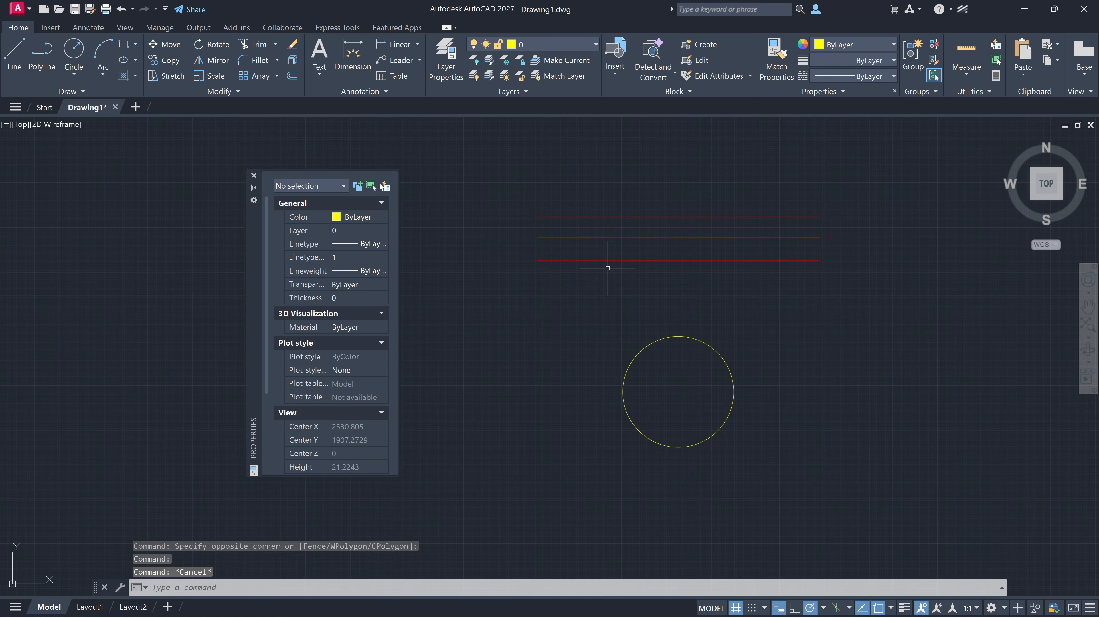
# Step: Select the three red lines one by one to check their combined properties
pyautogui.click(622, 261)
pyautogui.click(633, 238)
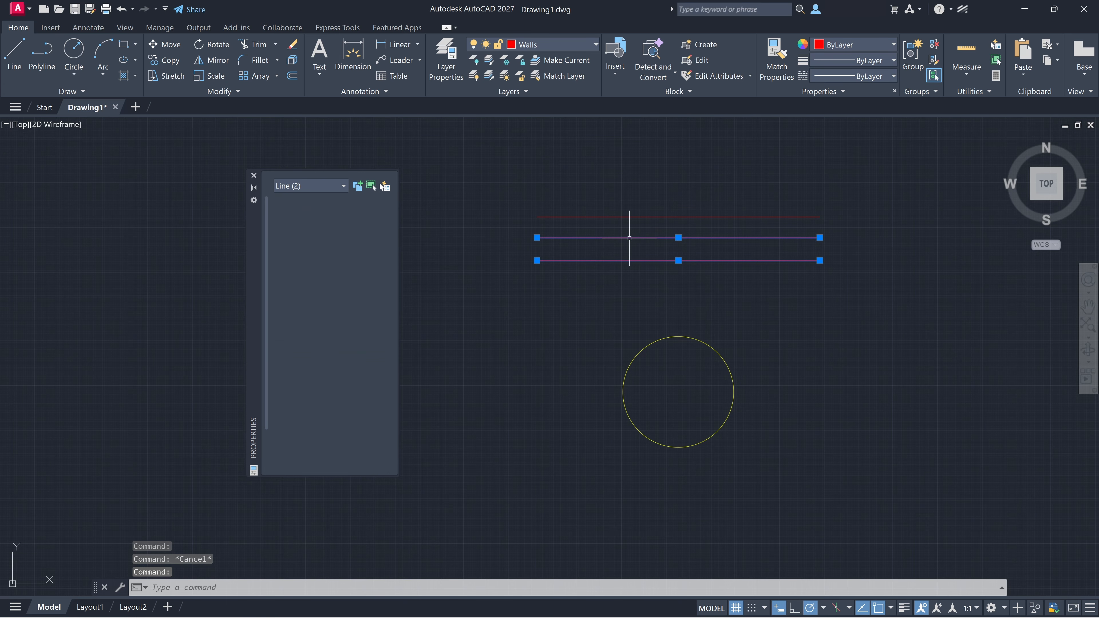
pyautogui.click(636, 216)
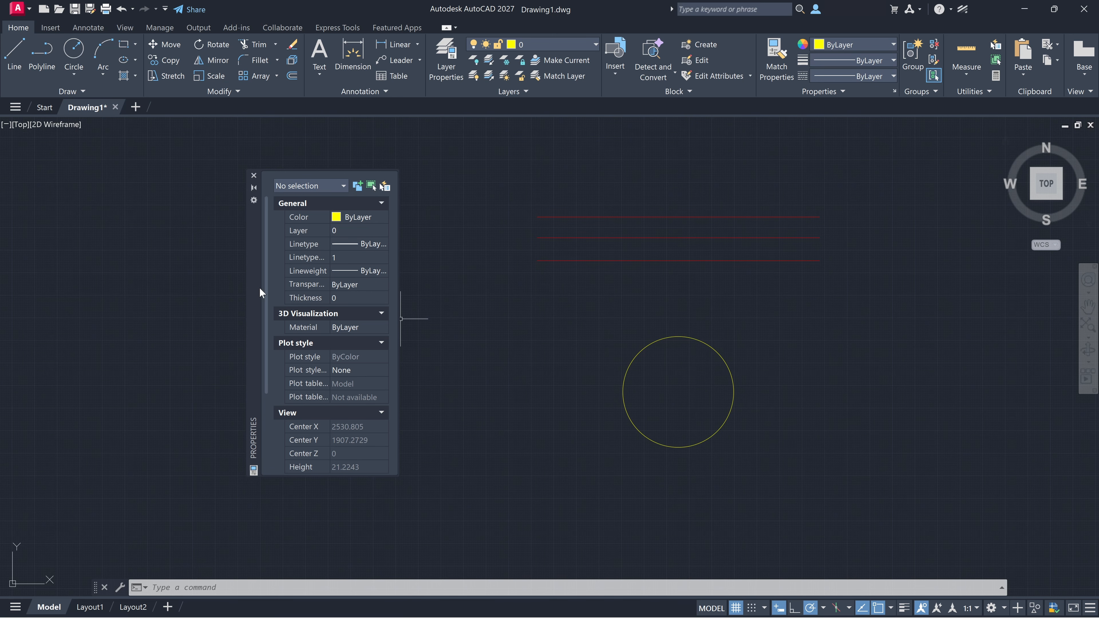
# Step: Dock the Properties palette along the drawing area's left edge, return it to floating, and close it
pyautogui.moveTo(261, 290)
pyautogui.mouseDown()
pyautogui.moveTo(41, 317)
pyautogui.moveTo(17, 299)
pyautogui.mouseUp()
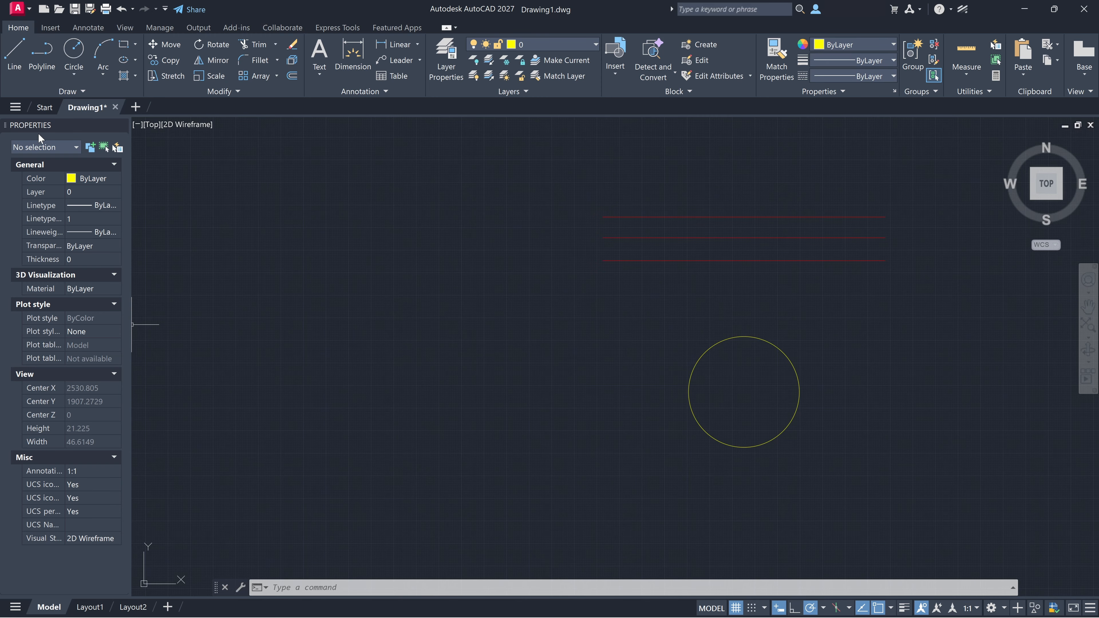
pyautogui.moveTo(39, 137)
pyautogui.mouseDown()
pyautogui.moveTo(1053, 142)
pyautogui.moveTo(1093, 129)
pyautogui.moveTo(497, 181)
pyautogui.mouseUp()
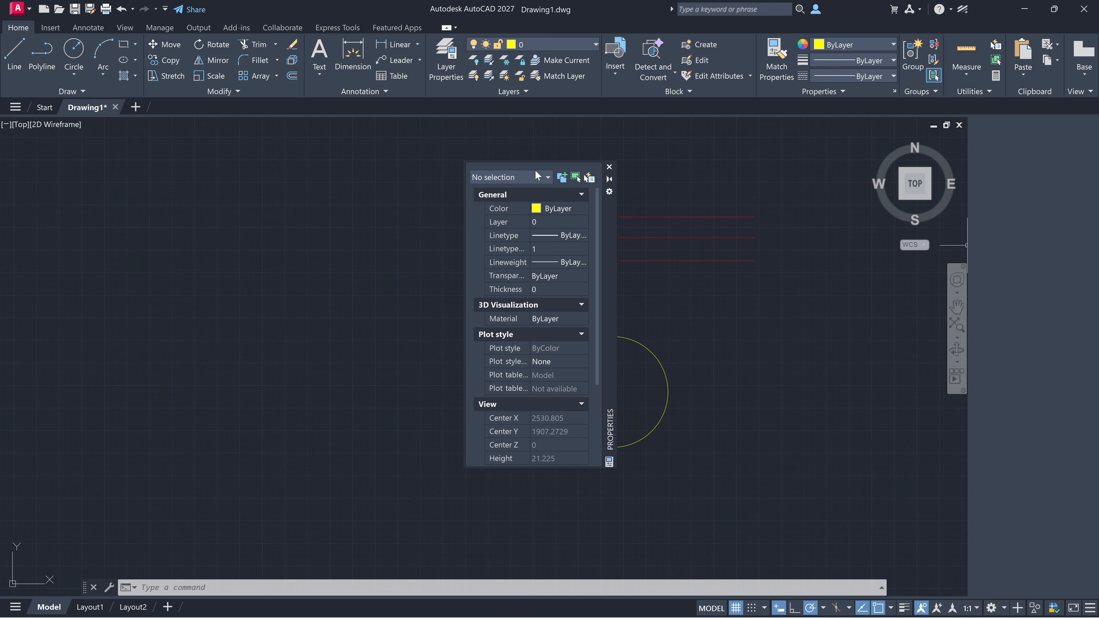
pyautogui.click(610, 168)
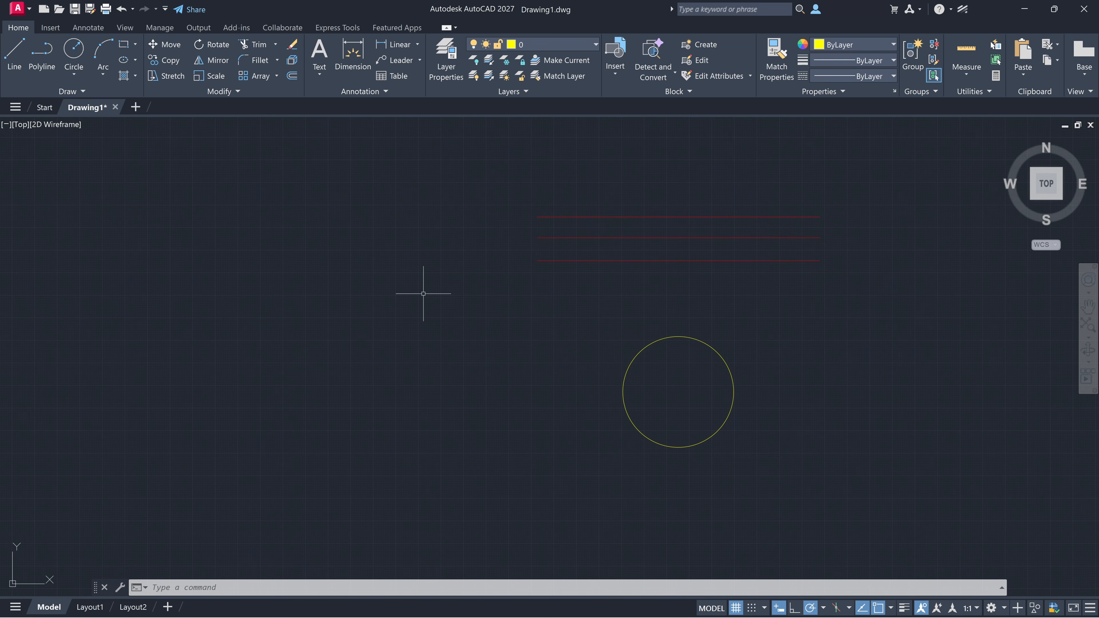
# Step: Reopen the Properties palette, move it clear of the lines and circle, and close it again
pyautogui.hotkey('ctrl', '1')
pyautogui.moveTo(606, 243); pyautogui.dragTo(333, 259)
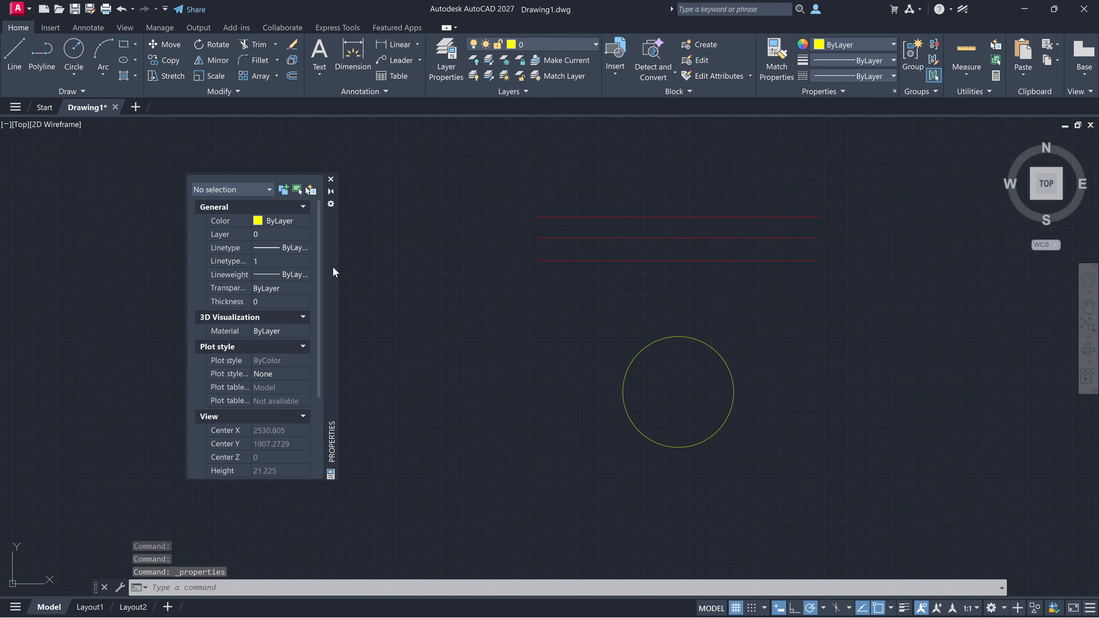
pyautogui.click(332, 181)
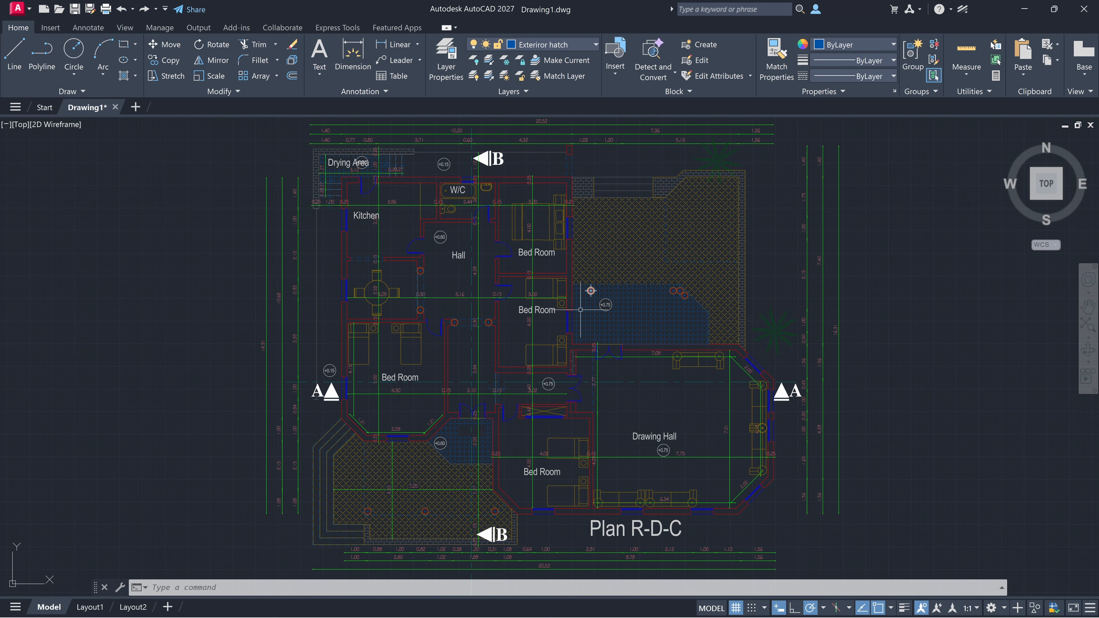
# Step: Select the vertical wall line beside the lower-left Bed Room and review it in the Properties palette
pyautogui.click(443, 356)
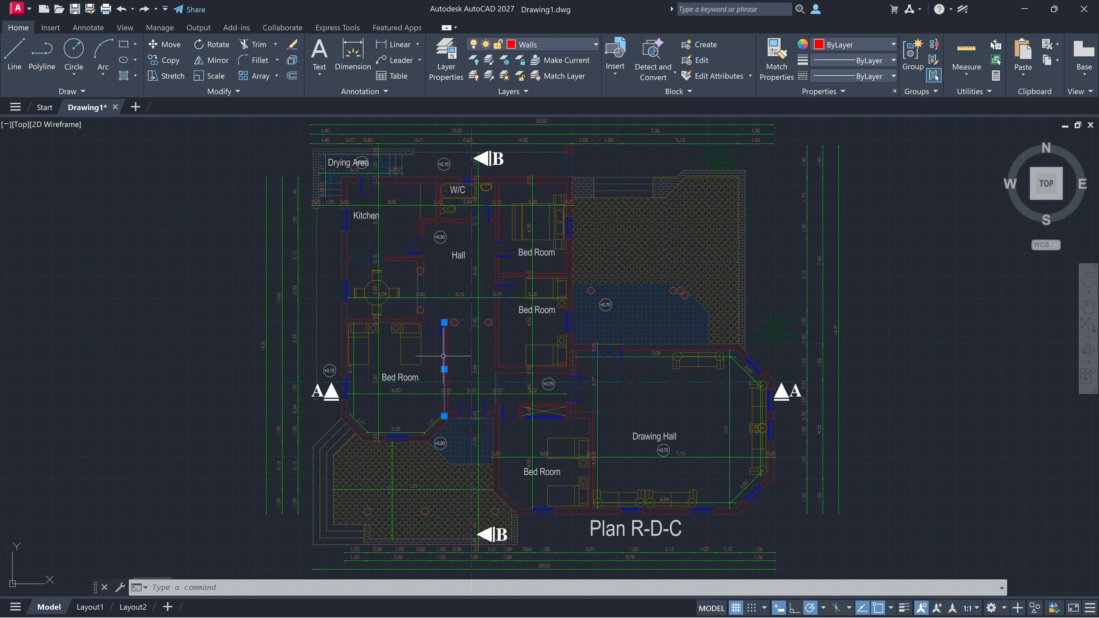
pyautogui.hotkey('ctrl', '1')
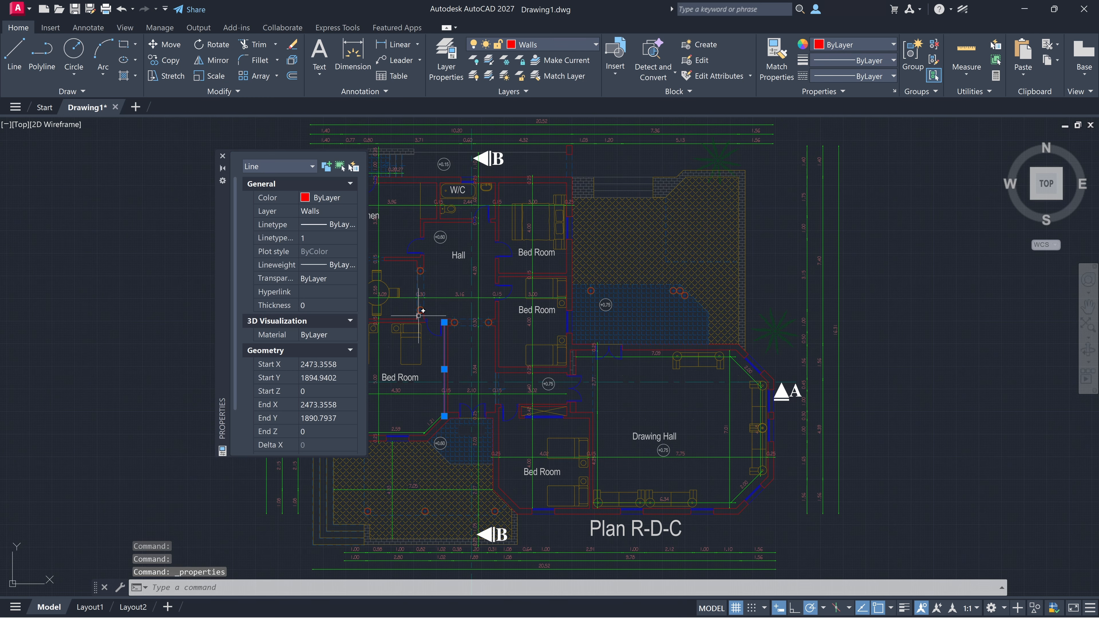
pyautogui.moveTo(225, 276); pyautogui.dragTo(427, 301)
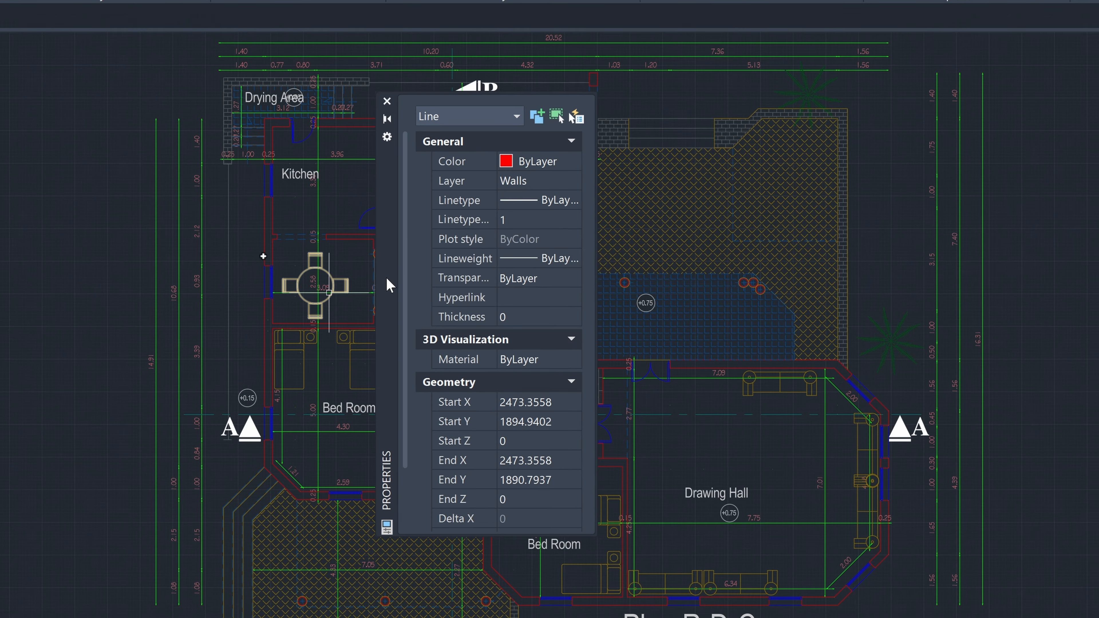
pyautogui.scroll(-3, 534, 281)
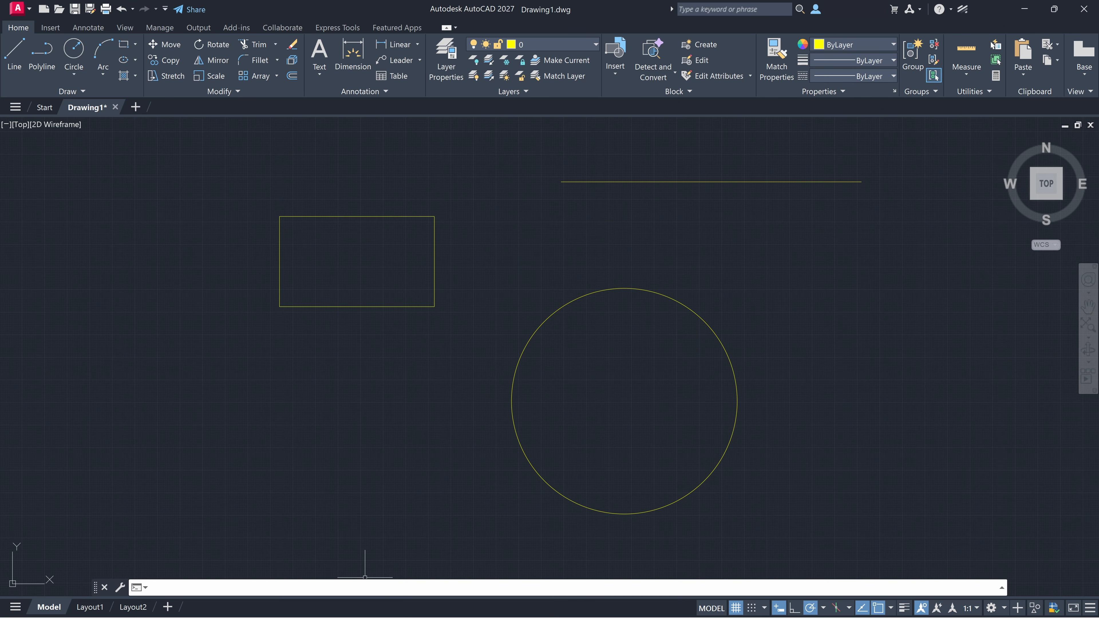
# Step: Open the Properties palette with the PROPERTIES command and inspect the horizontal line's available linetypes and linetype scale
pyautogui.write('pro')
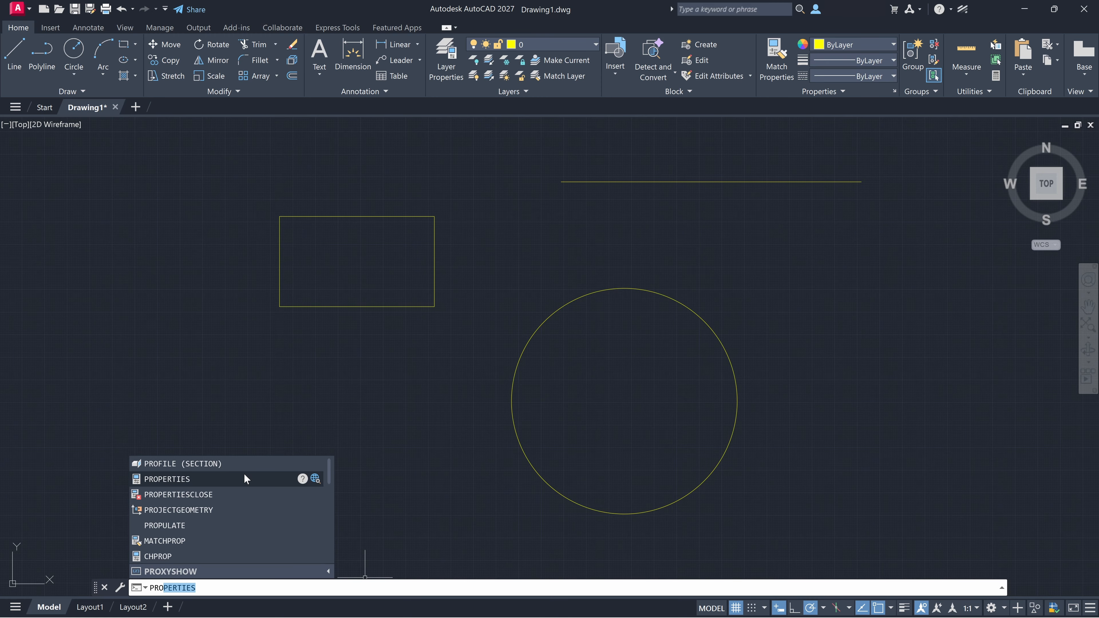
pyautogui.click(244, 473)
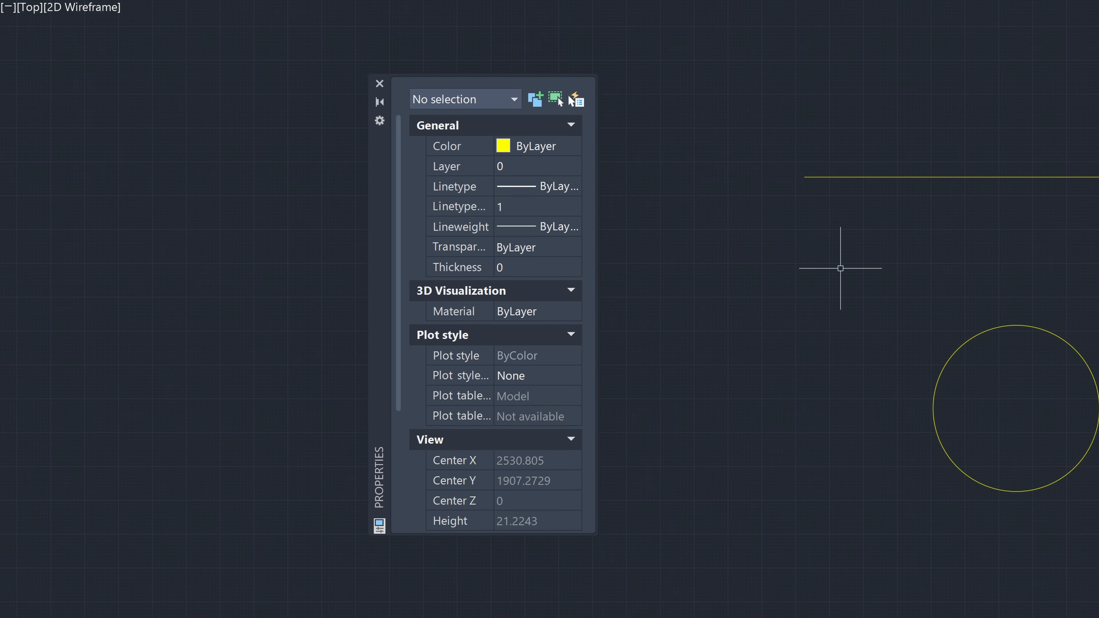
pyautogui.click(905, 177)
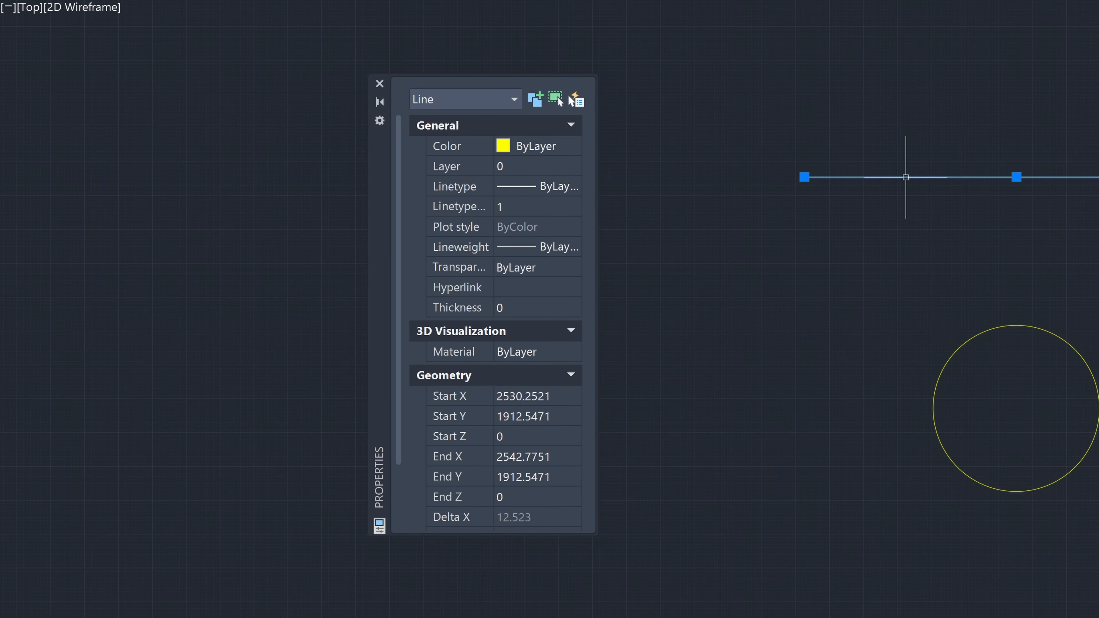
pyautogui.click(562, 188)
pyautogui.click(563, 191)
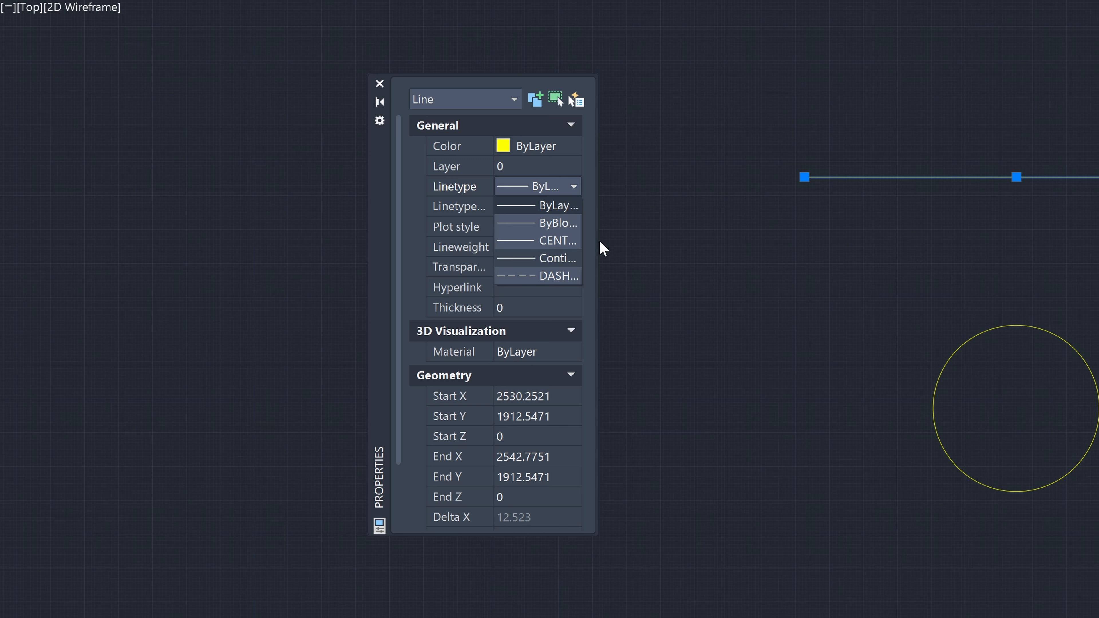
pyautogui.click(611, 241)
pyautogui.click(530, 207)
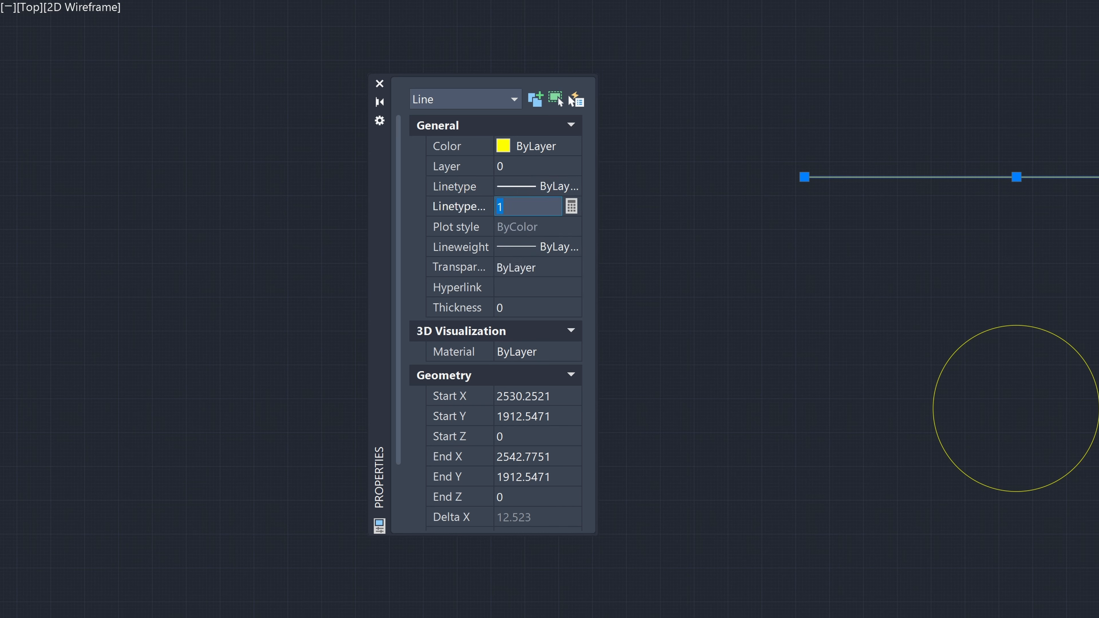
# Step: Try a 0.90 lineweight on the selected horizontal line and return it to ByLayer
pyautogui.click(545, 247)
pyautogui.click(573, 247)
pyautogui.scroll(-5, 560, 407)
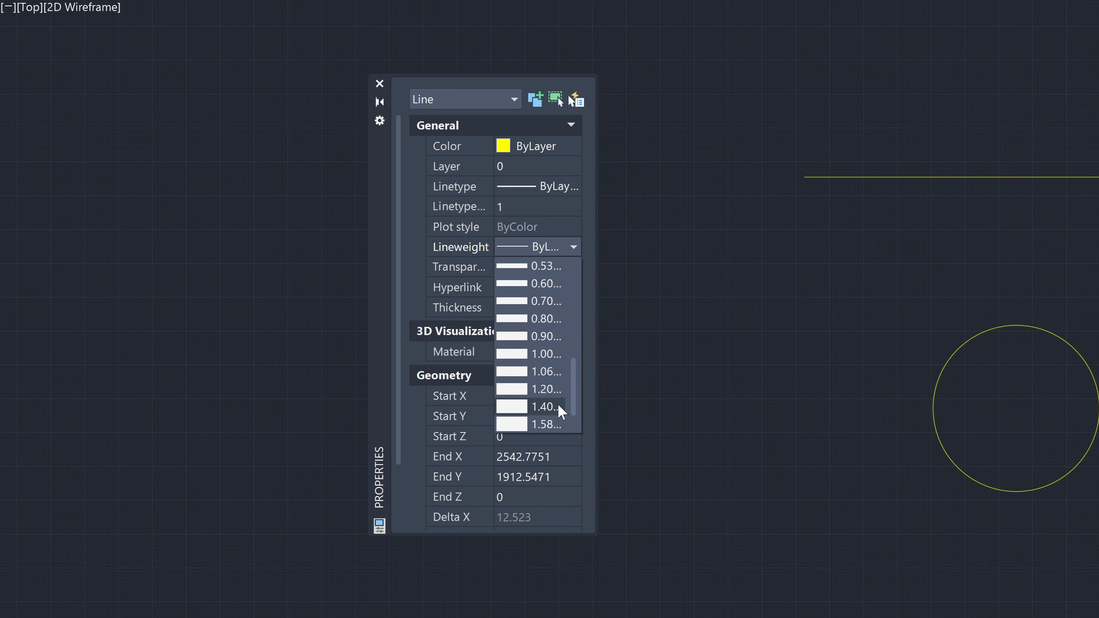
pyautogui.click(552, 336)
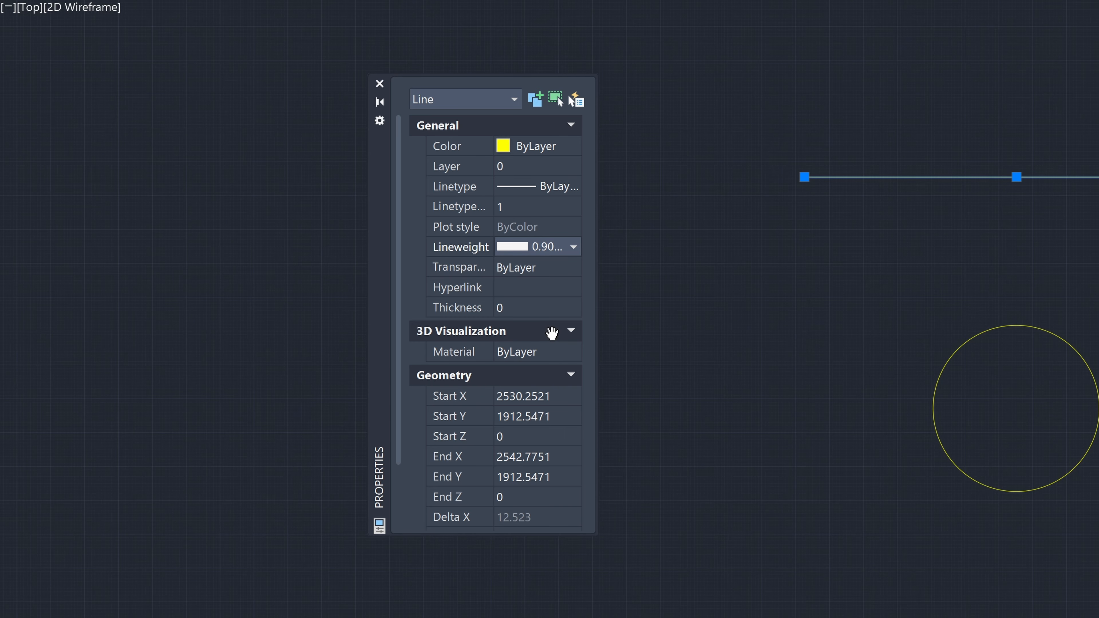
pyautogui.click(574, 247)
pyautogui.scroll(8, 546, 291)
pyautogui.click(538, 266)
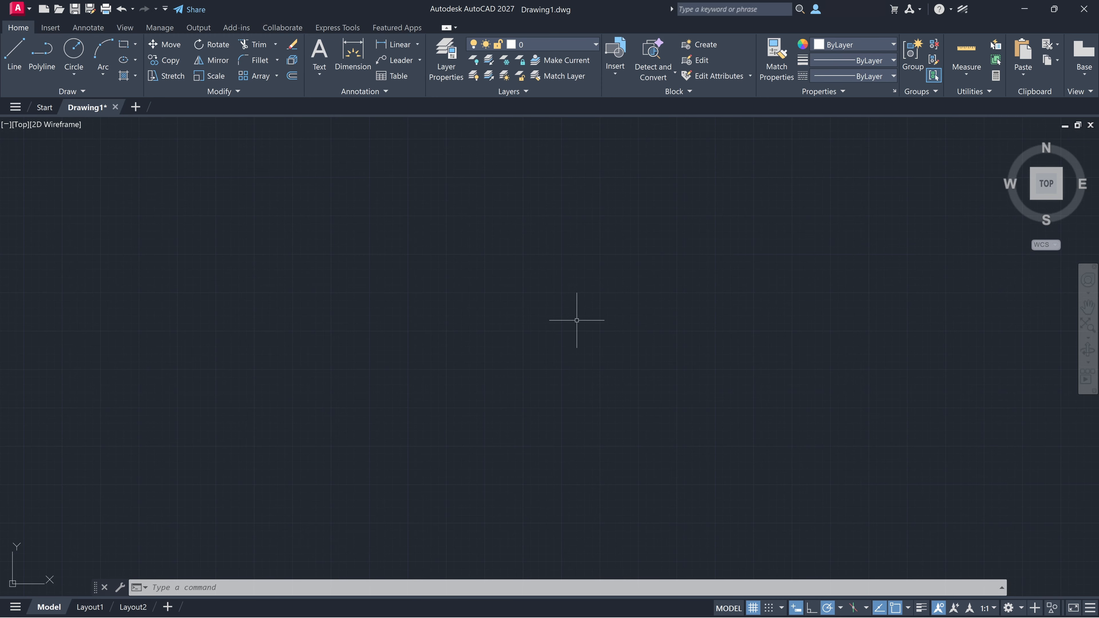
# Step: Open the Properties palette and draw a slightly rising line from about (2296, 1990) to (2693, 2011)
pyautogui.hotkey('ctrl', '1')
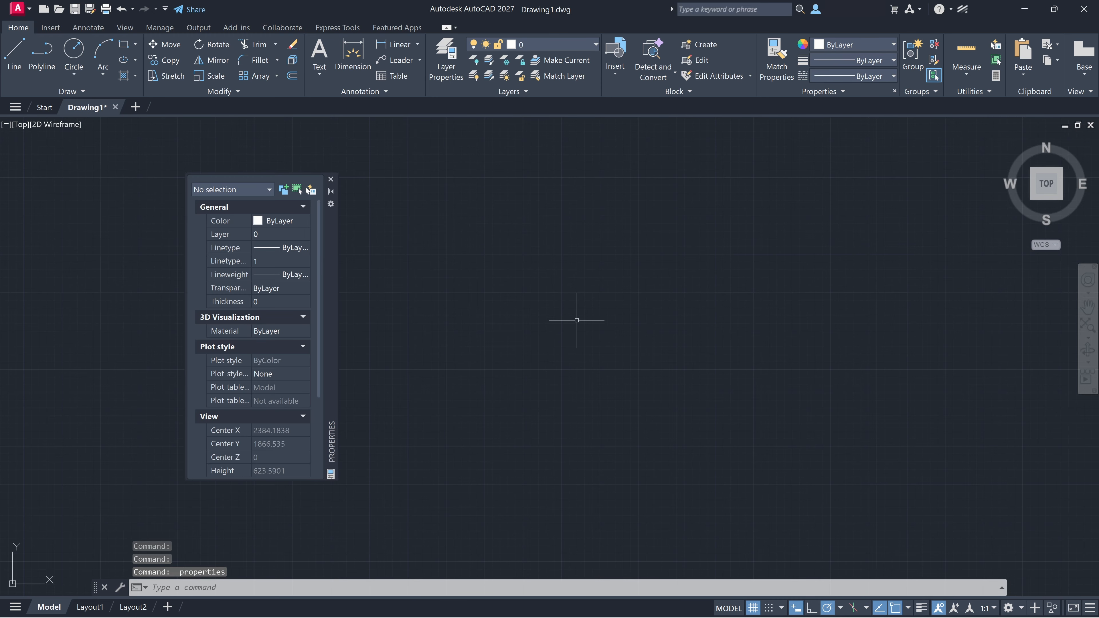
pyautogui.write('l')
pyautogui.press('Return')
pyautogui.click(482, 261)
pyautogui.click(787, 245)
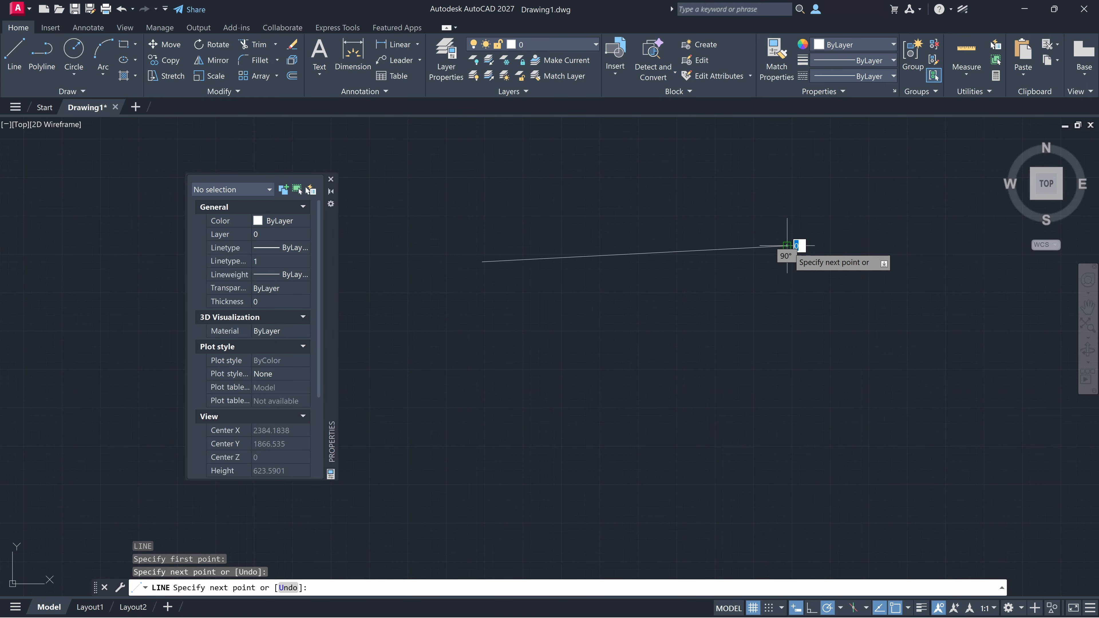
pyautogui.press('Escape')
# Step: Select the new sloped line and review its general properties and layer setting in the Properties palette
pyautogui.click(678, 253)
pyautogui.press('Escape')
pyautogui.press('Escape')
pyautogui.click(989, 167)
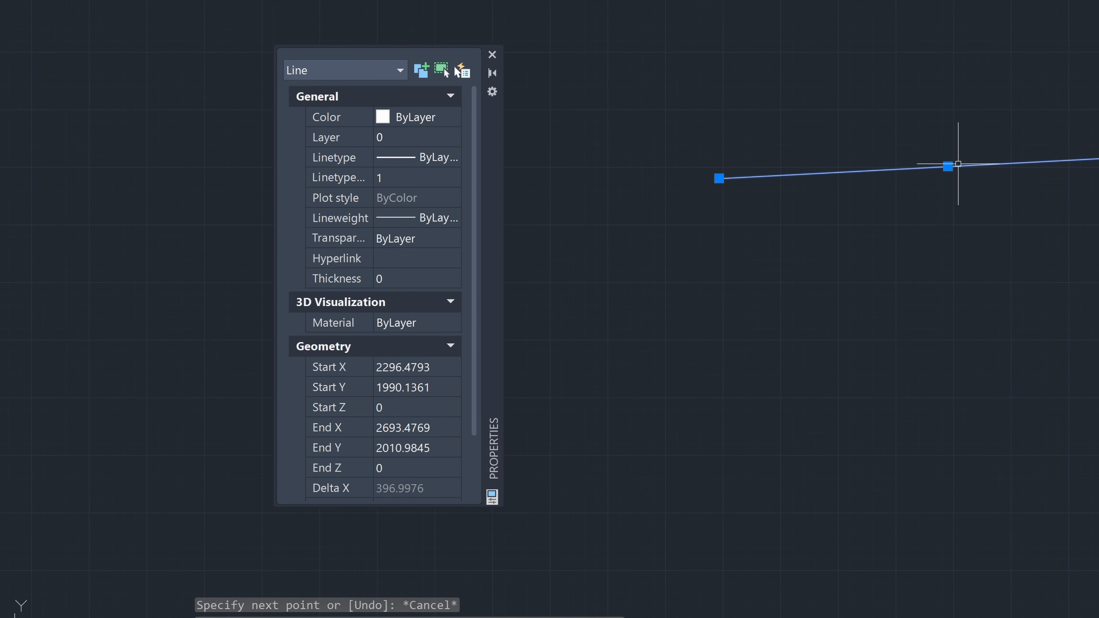
pyautogui.click(409, 137)
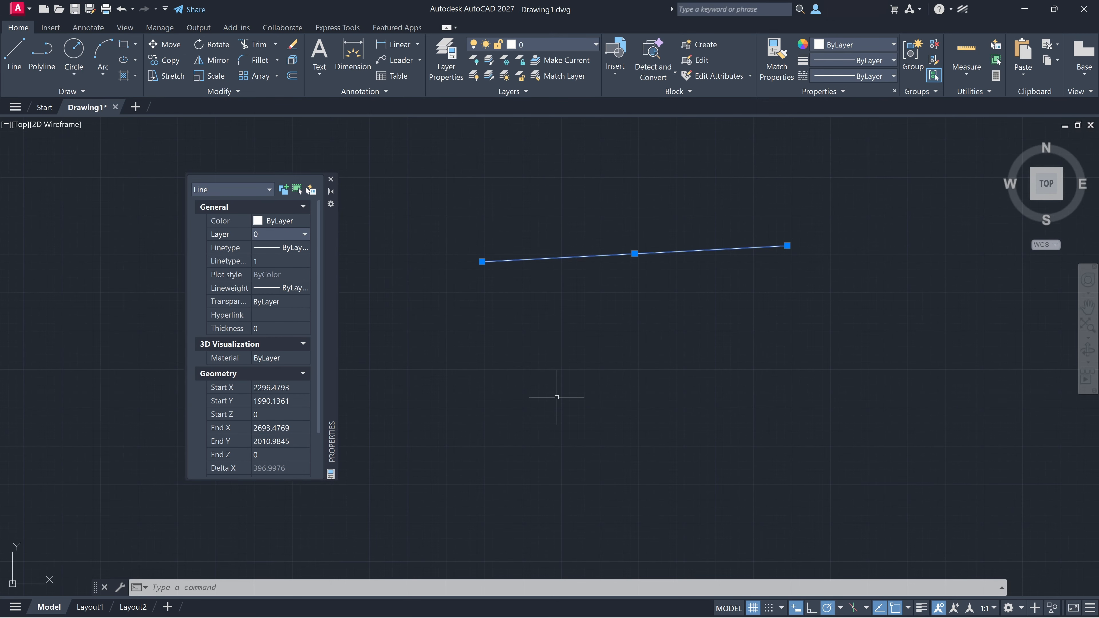
pyautogui.press('Escape')
# Step: Draw a circle with a radius of about 132 below the sloped line
pyautogui.write('c')
pyautogui.press('Return')
pyautogui.click(533, 393)
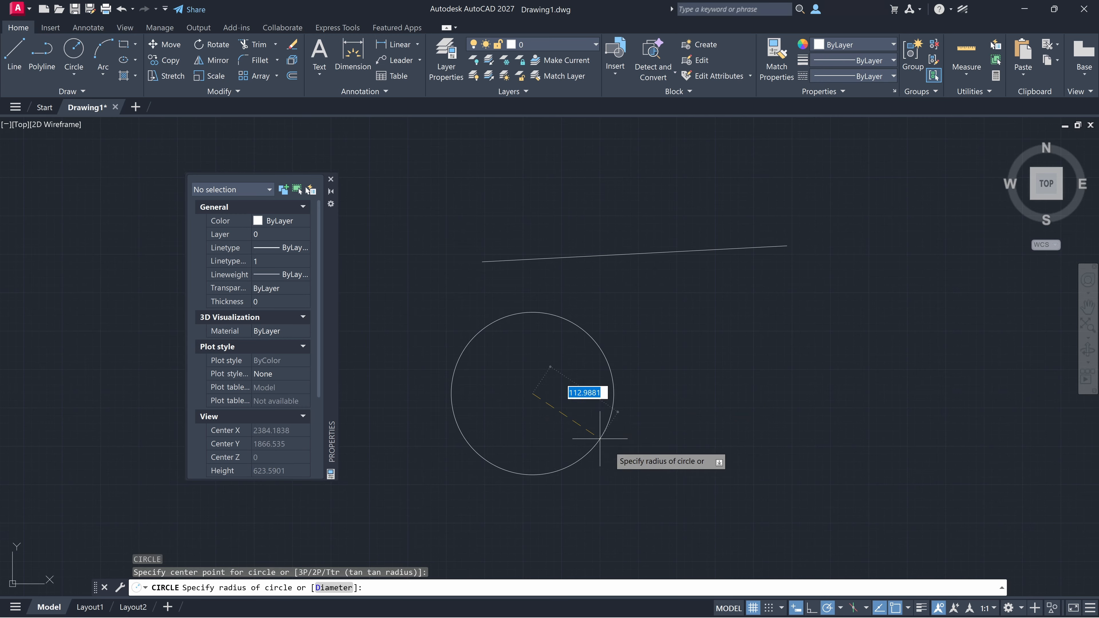
pyautogui.click(633, 393)
pyautogui.press('Escape')
# Step: Set the circle's radius to 150 in the Properties palette
pyautogui.click(633, 393)
pyautogui.click(277, 428)
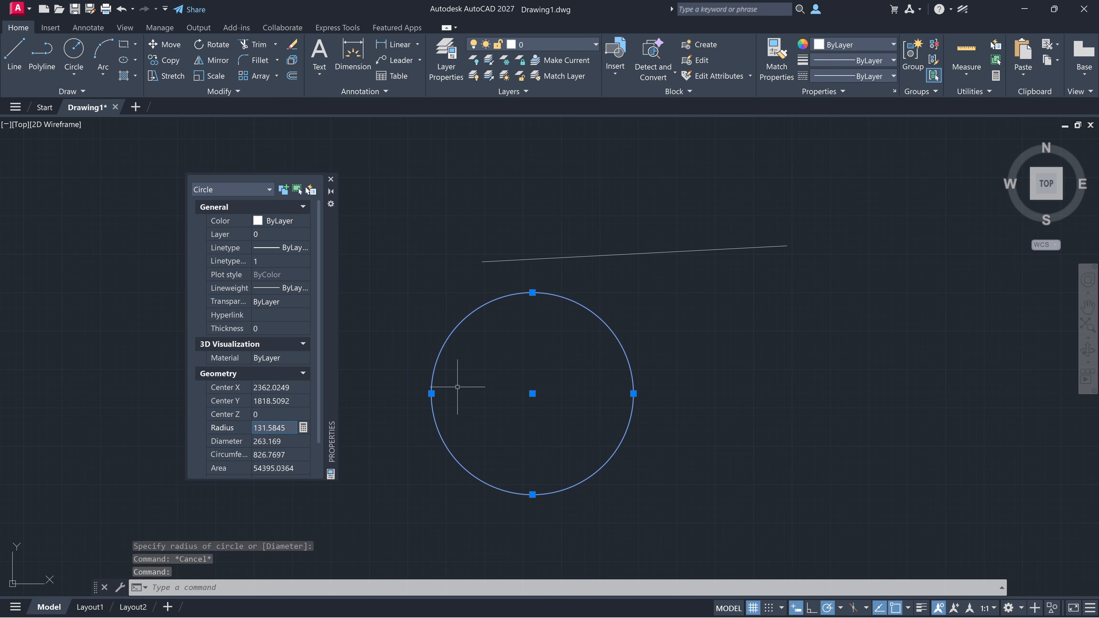
pyautogui.write('150')
pyautogui.press('Return')
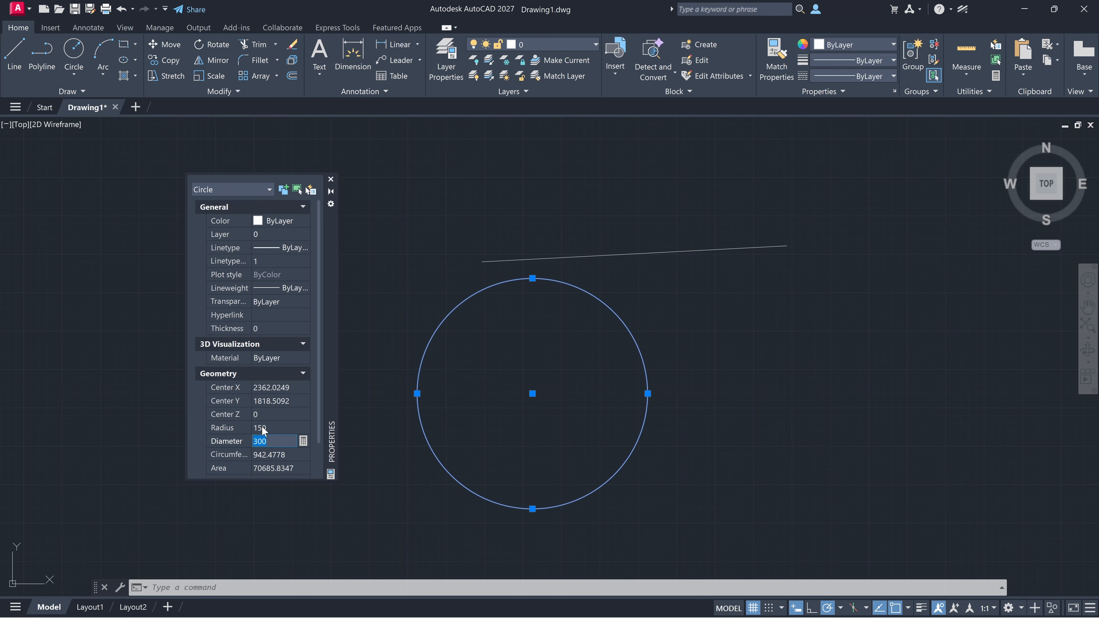
pyautogui.press('Escape')
# Step: Create two new layers named walls and doors in the Layer Properties Manager and close it
pyautogui.click(446, 58)
pyautogui.click(366, 198)
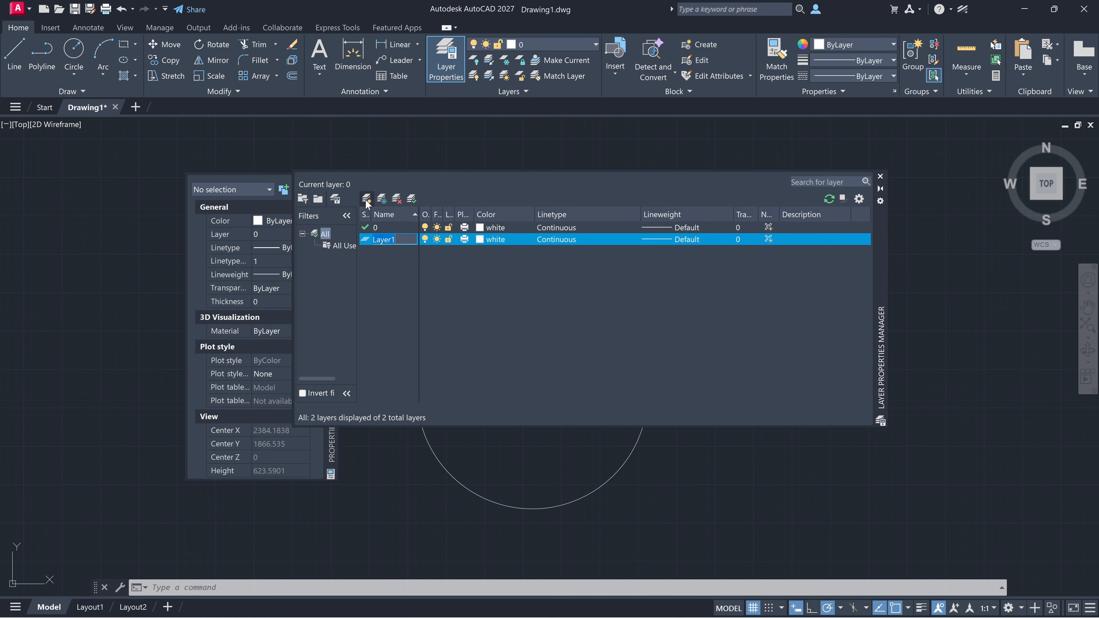
pyautogui.write('walls')
pyautogui.click(366, 198)
pyautogui.write('doors')
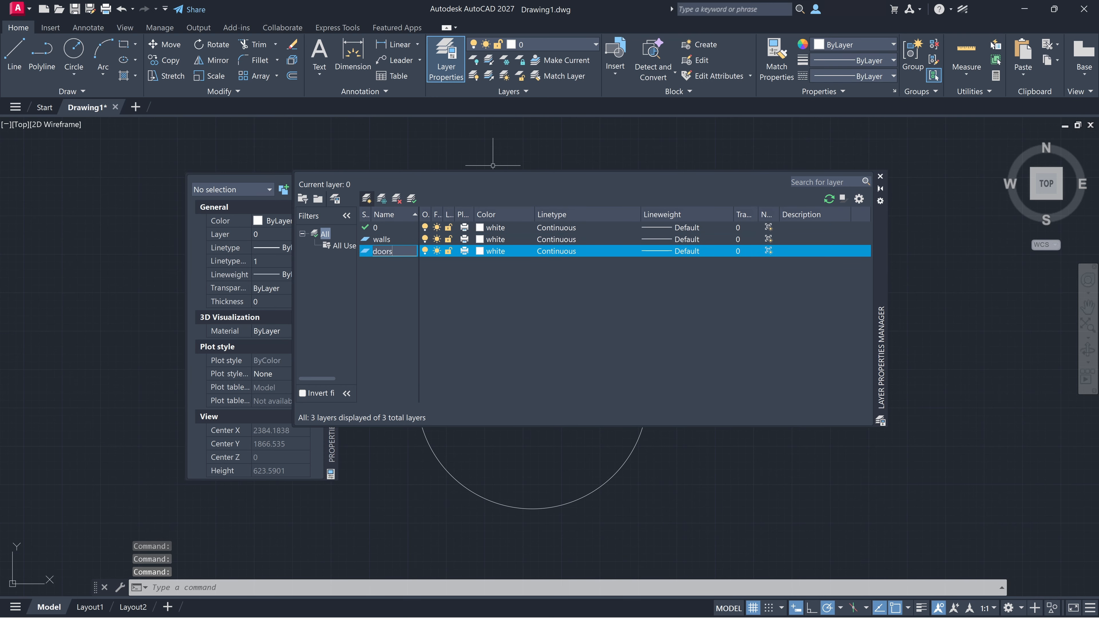
pyautogui.click(880, 177)
# Step: Change the color of the doors layer to blue
pyautogui.click(554, 44)
pyautogui.click(514, 77)
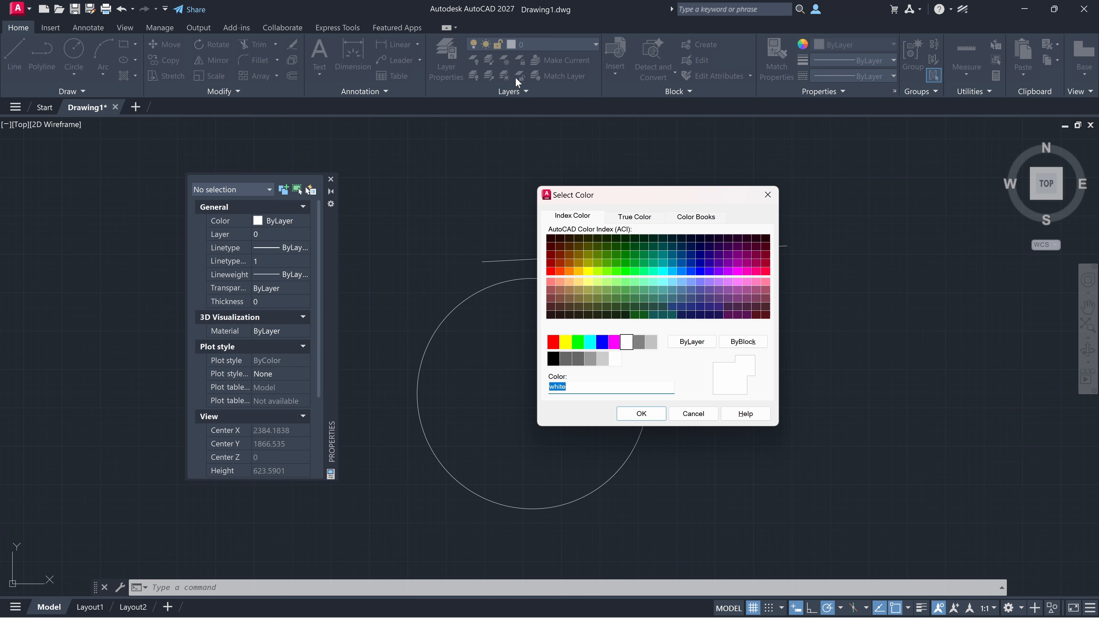
pyautogui.click(602, 342)
pyautogui.click(641, 417)
# Step: Delete the sloped line and the circle from the drawing
pyautogui.click(787, 375)
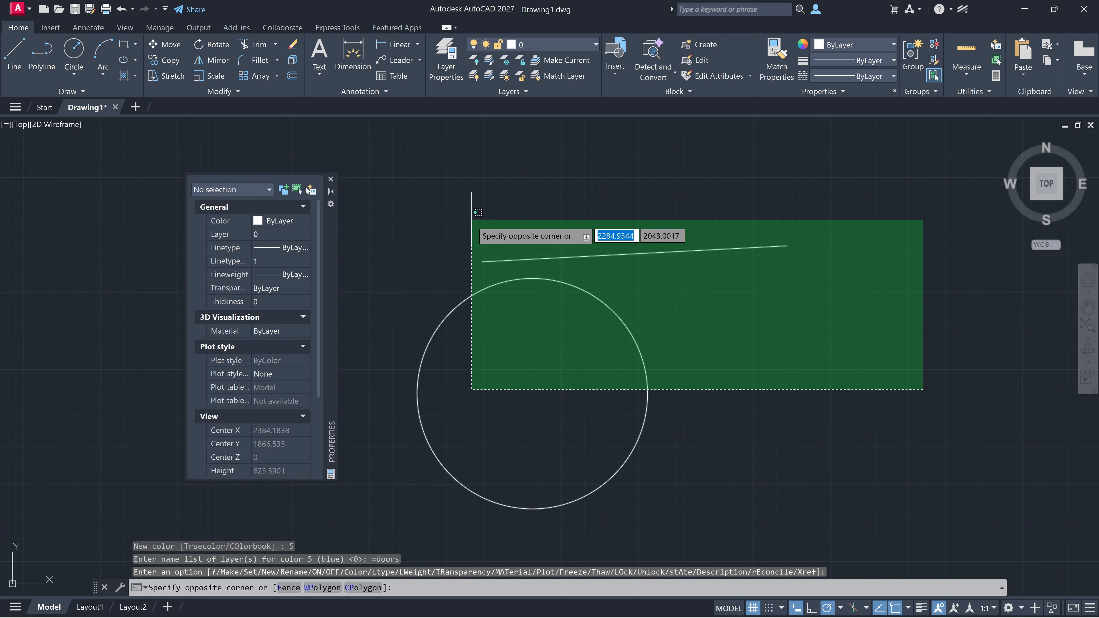
pyautogui.click(472, 222)
pyautogui.press('Delete')
# Step: Make the doors layer current and draw a descending diagonal line from about (2340, 2031) to (2682, 1855)
pyautogui.click(541, 44)
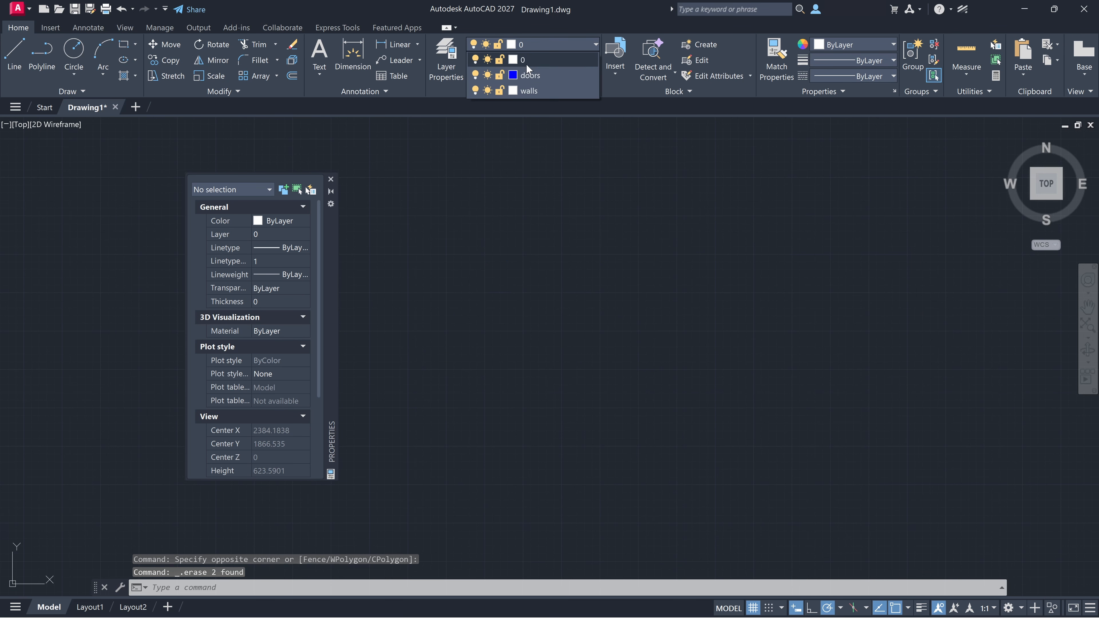
pyautogui.click(541, 74)
pyautogui.click(14, 53)
pyautogui.click(515, 231)
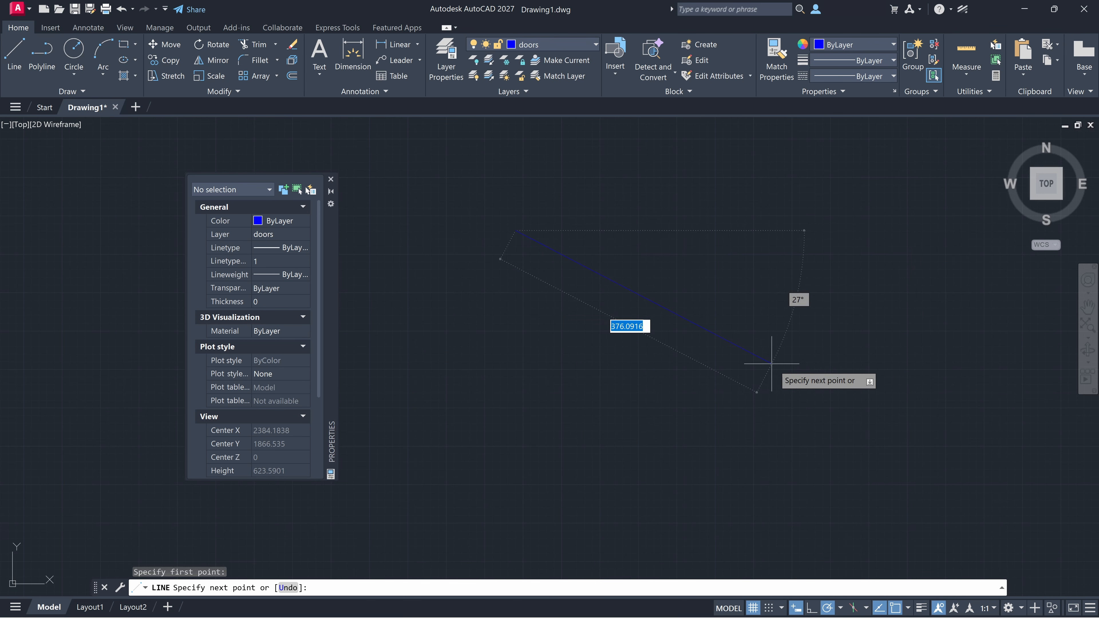
pyautogui.click(779, 365)
pyautogui.press('Escape')
# Step: Move the diagonal line to the walls layer using the Properties palette
pyautogui.click(594, 271)
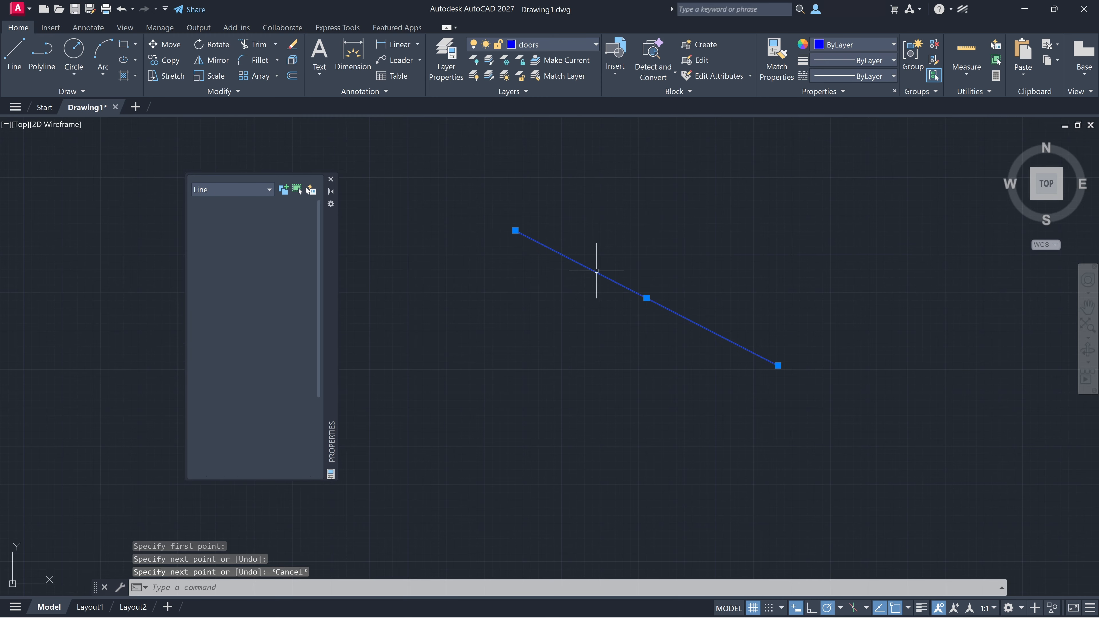
pyautogui.click(272, 233)
pyautogui.click(295, 236)
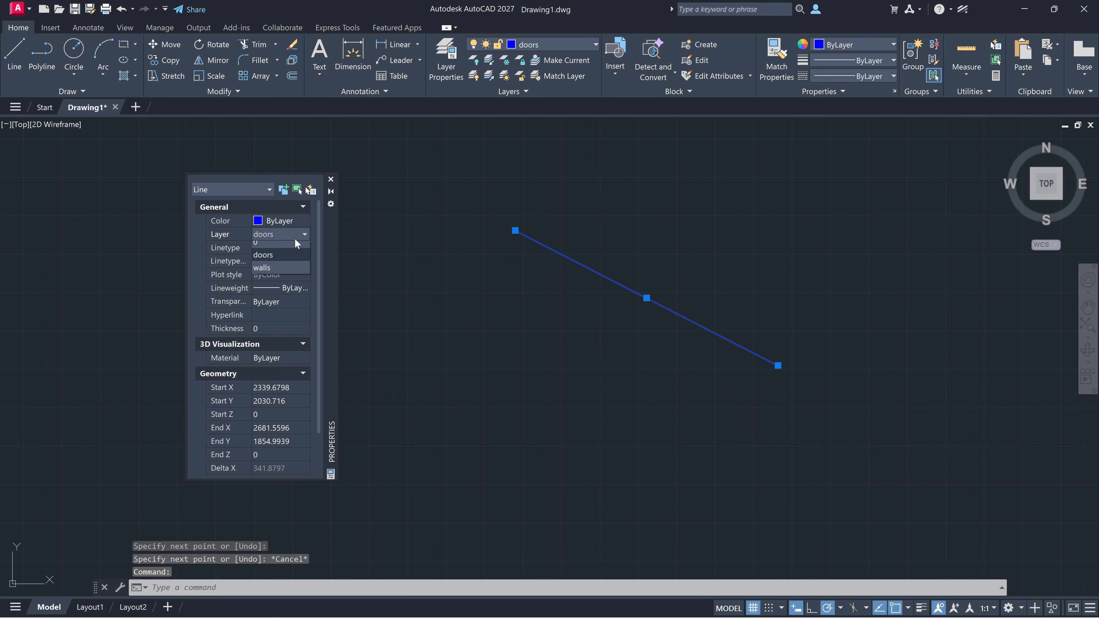
pyautogui.click(272, 270)
pyautogui.press('Escape')
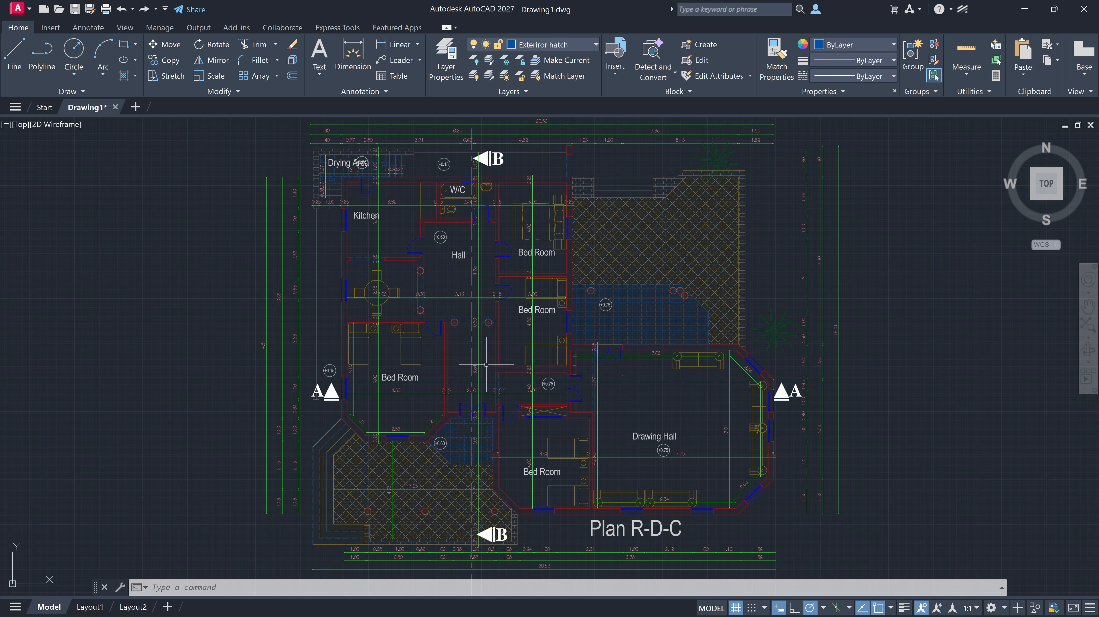
# Step: Select the vertical wall line beside the lower-left Bed Room and open the Properties palette for it
pyautogui.click(443, 355)
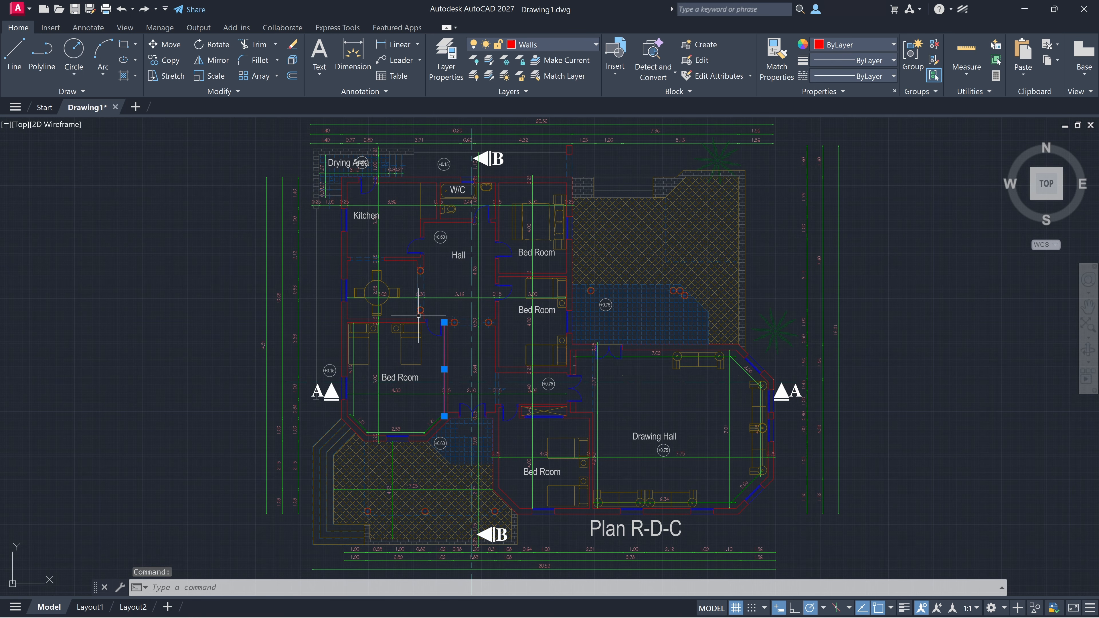
pyautogui.hotkey('ctrl', '1')
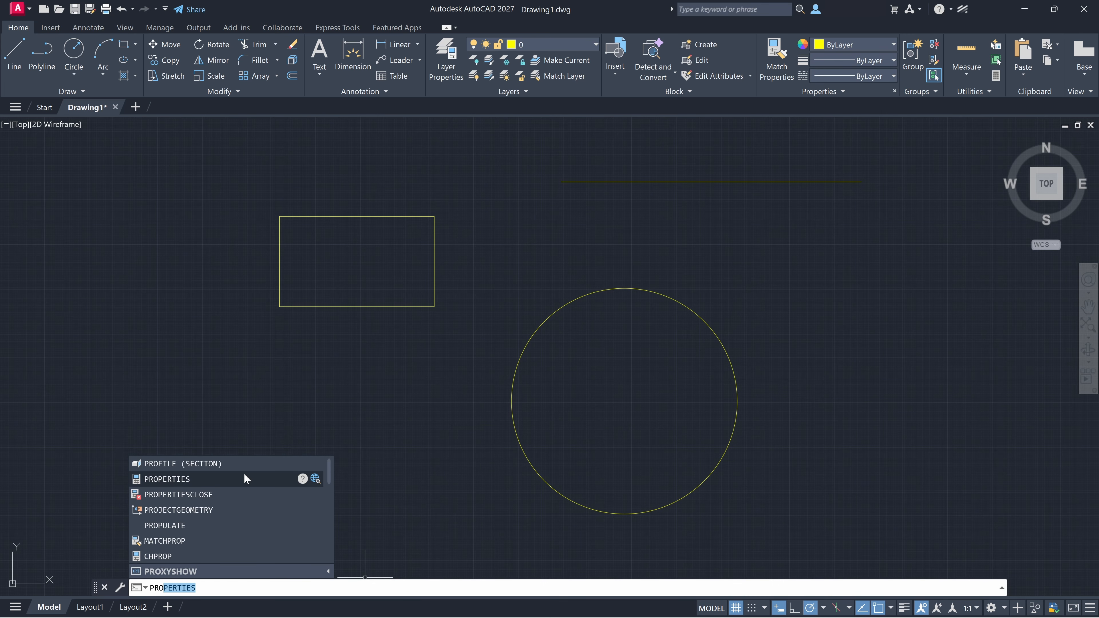
# Step: Open the Properties palette with the PROPERTIES command and examine the horizontal line's linetype options and linetype scale
pyautogui.click(244, 473)
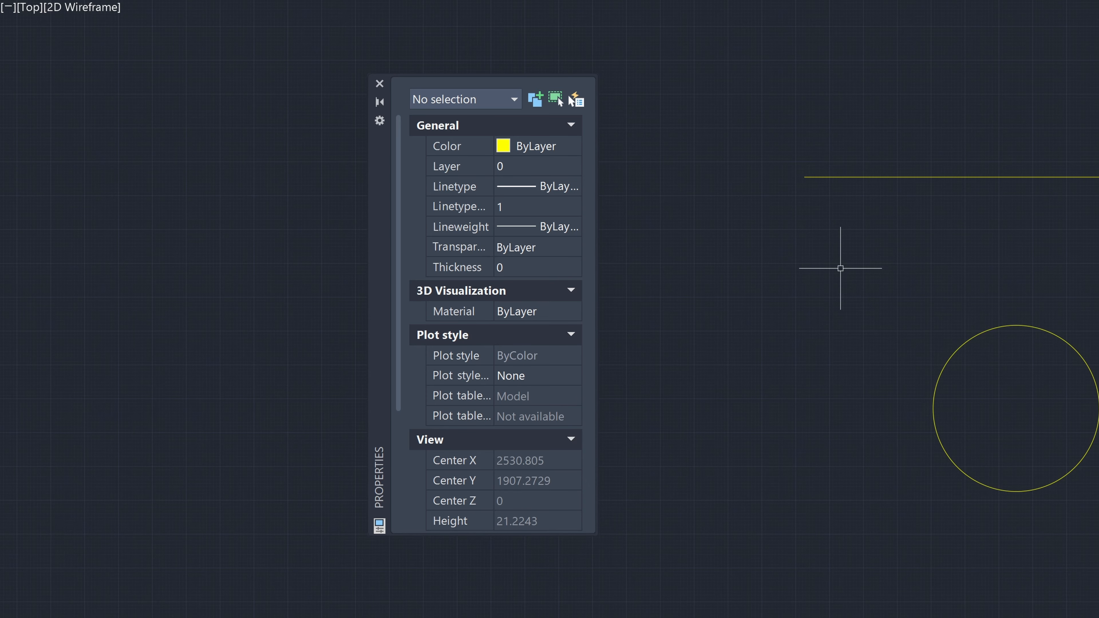
pyautogui.click(904, 176)
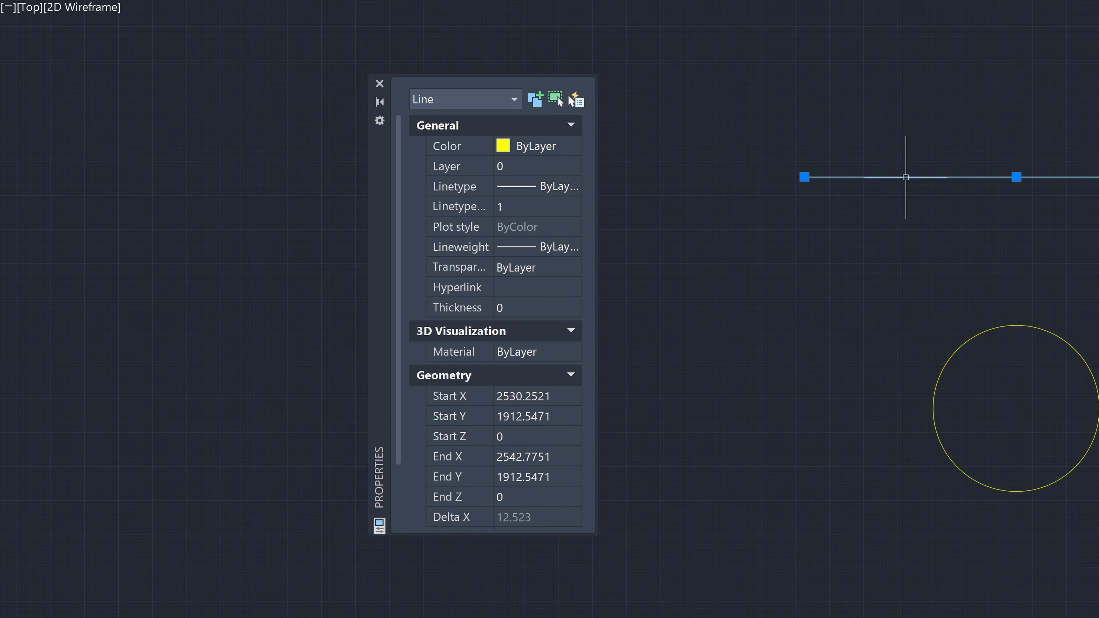
pyautogui.click(565, 184)
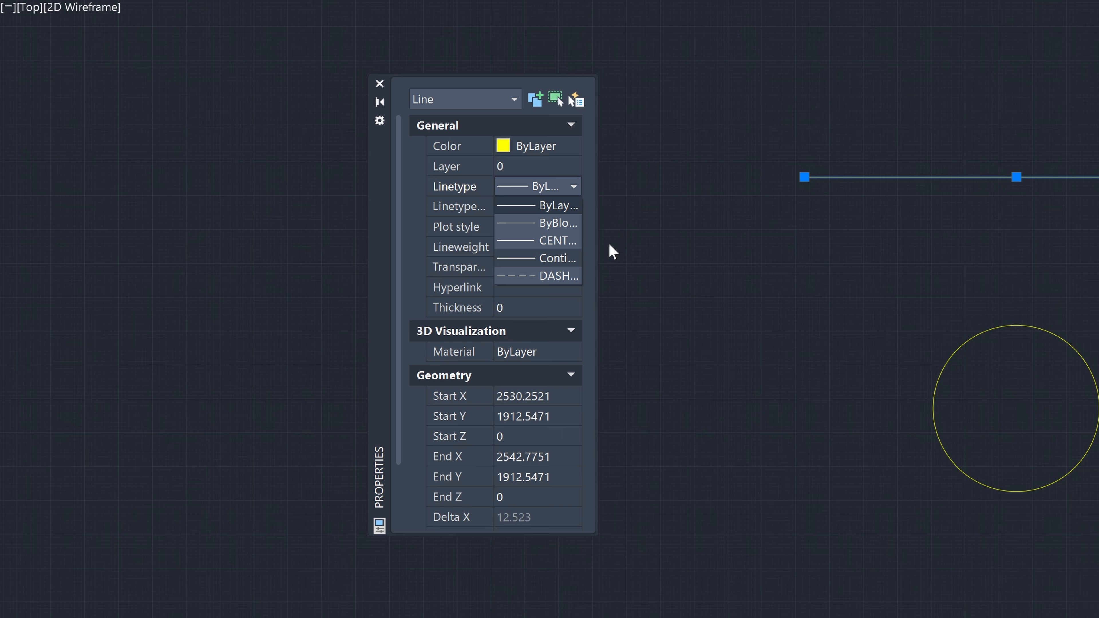
pyautogui.press('Tab')
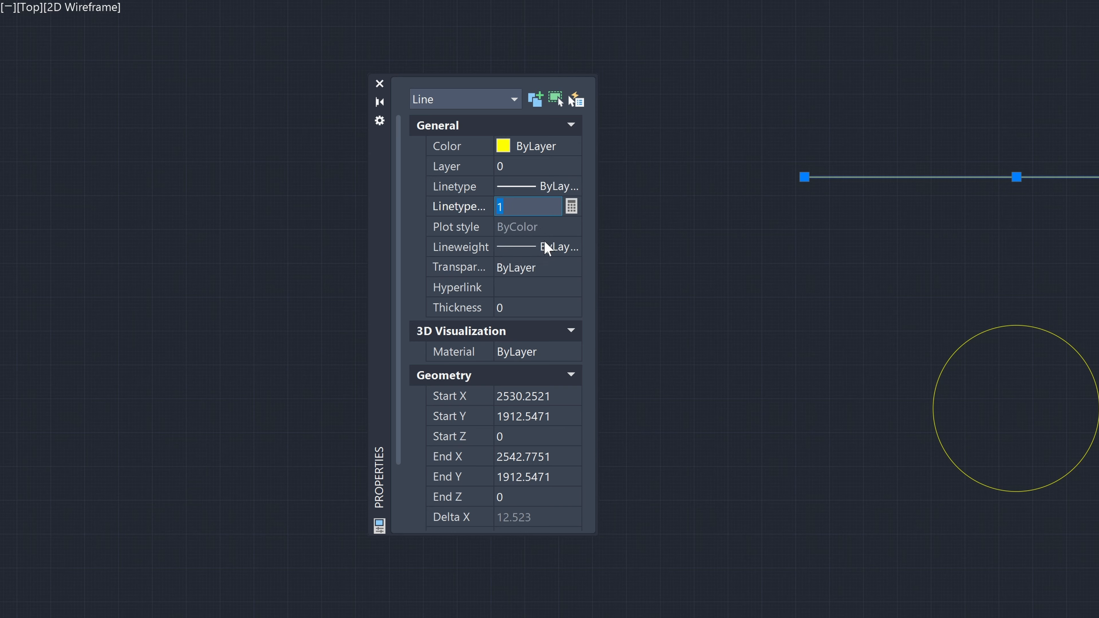
# Step: Apply a 0.90 lineweight to the horizontal line, and restore its lineweight to ByLayer
pyautogui.click(548, 247)
pyautogui.scroll(-5, 559, 407)
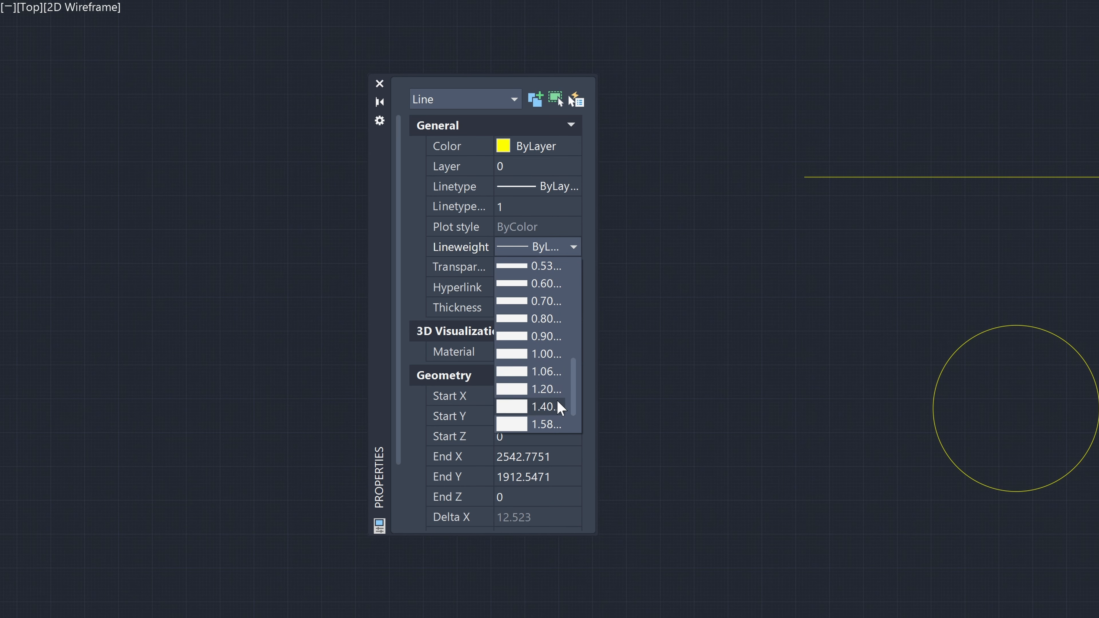
pyautogui.click(552, 336)
pyautogui.click(557, 249)
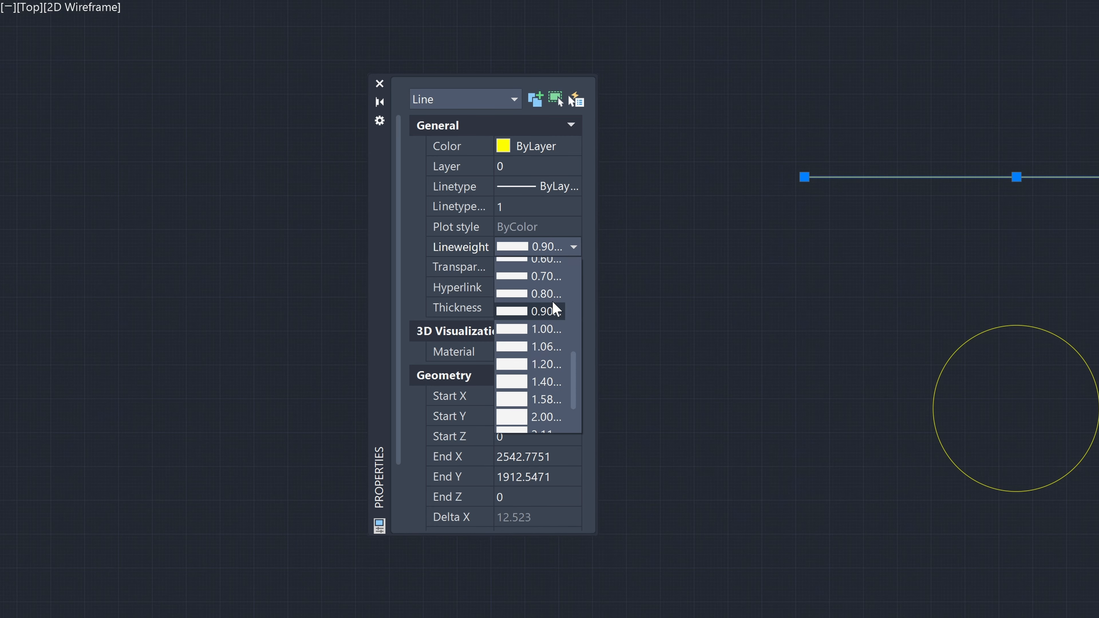
pyautogui.scroll(5, 552, 306)
pyautogui.click(550, 267)
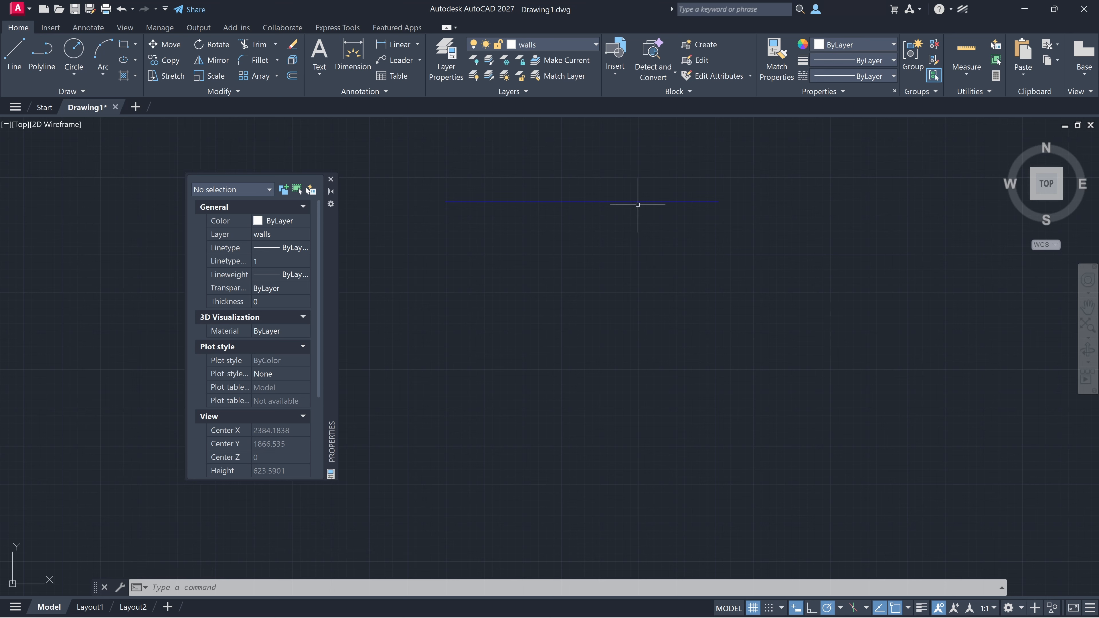
# Step: Examine the properties of the blue line and the white line below it, and clear the selection
pyautogui.click(638, 202)
pyautogui.click(519, 297)
pyautogui.press('Escape')
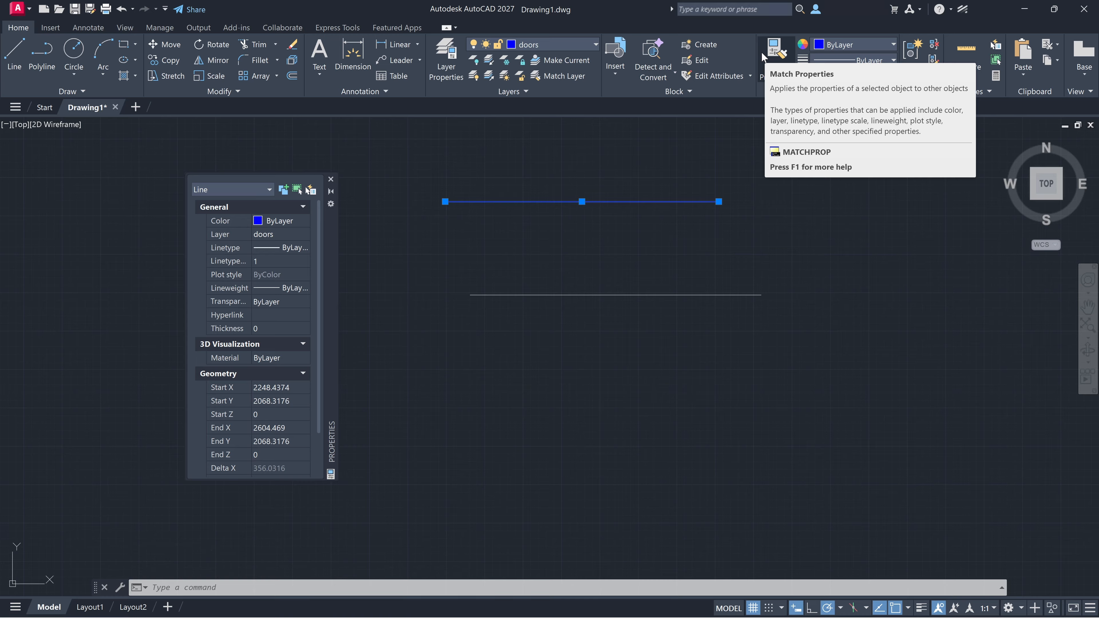
pyautogui.press('Escape')
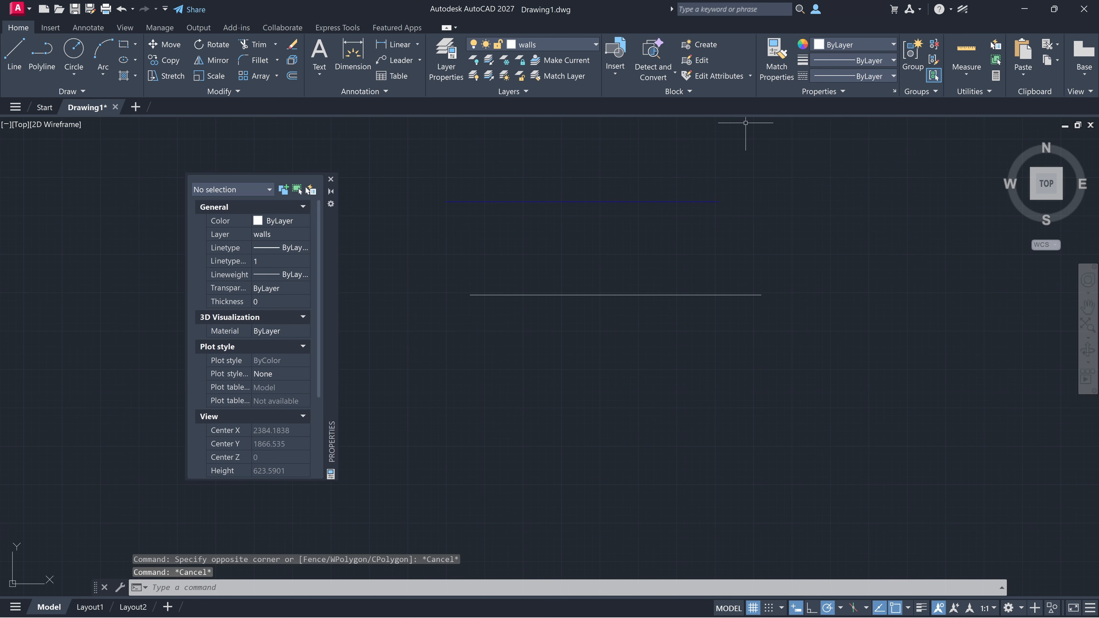
# Step: Match the properties of the upper blue line onto the white line below it
pyautogui.click(764, 91)
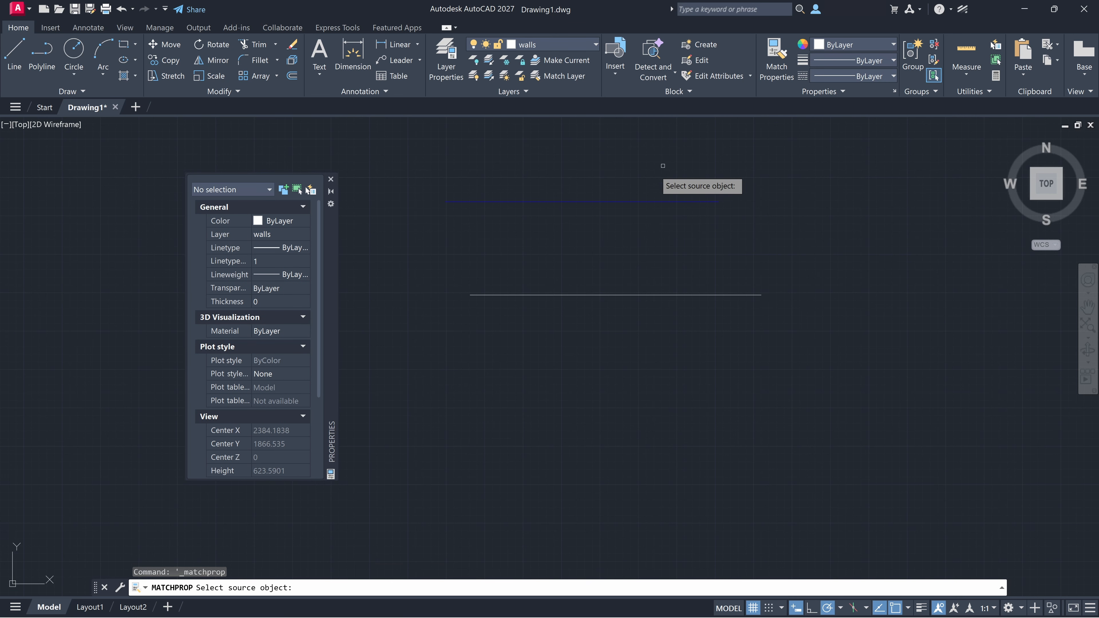
pyautogui.click(572, 202)
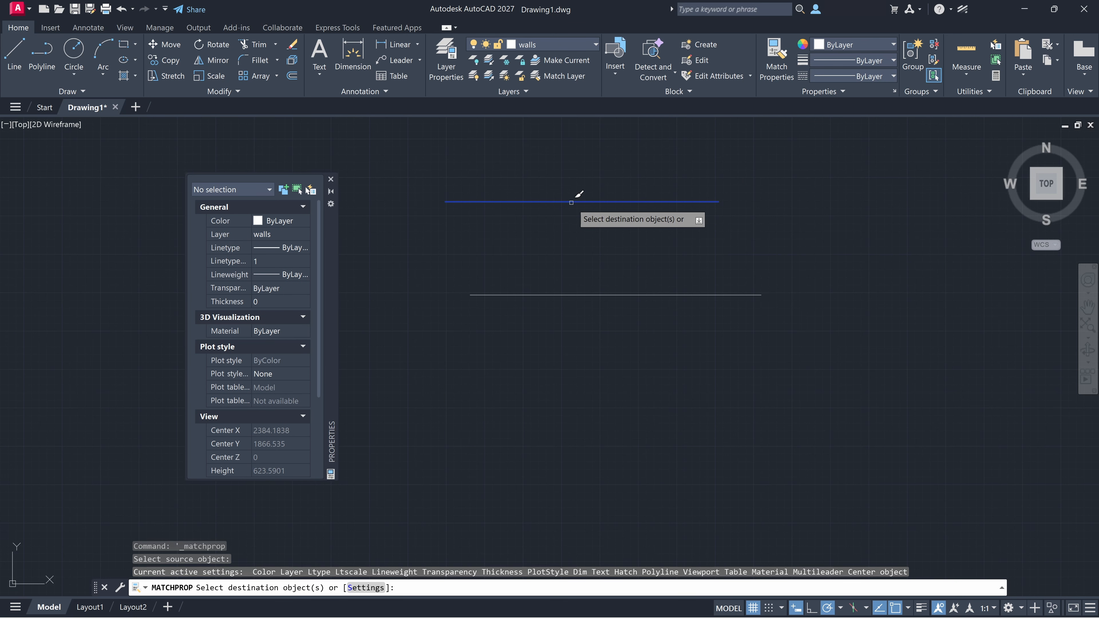
pyautogui.click(571, 295)
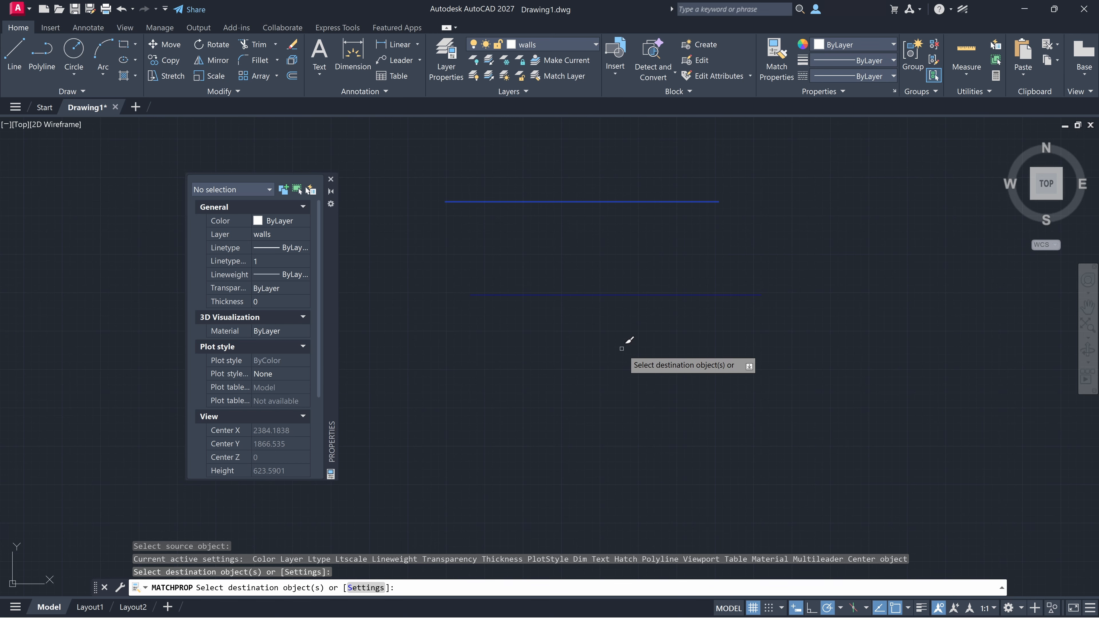
pyautogui.press('Escape')
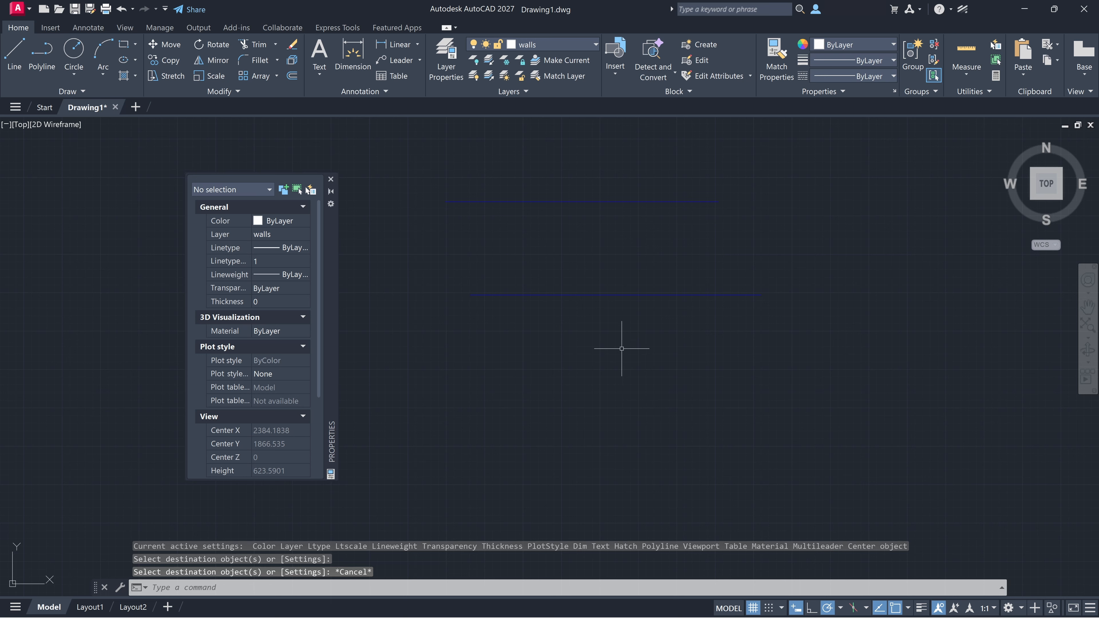